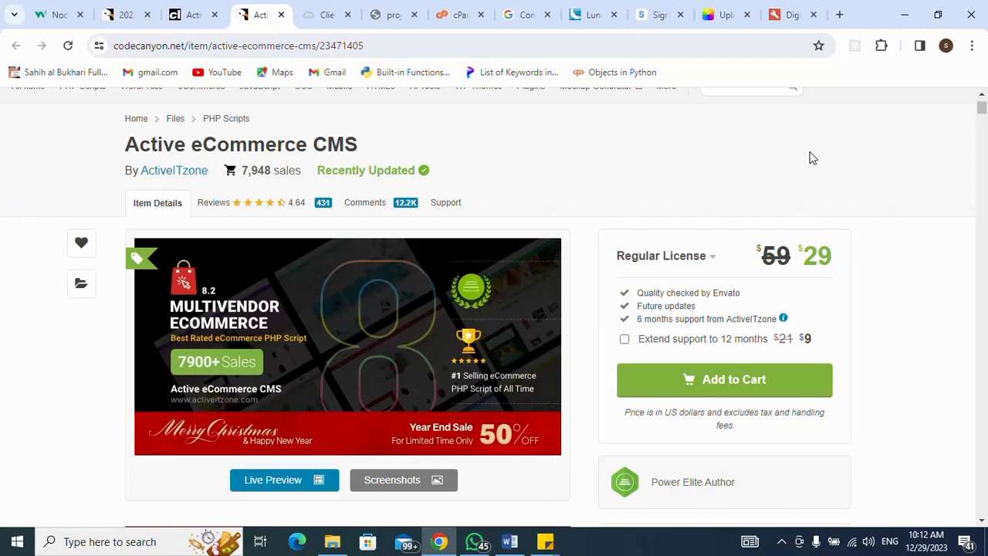
- Bring the feature-summary note forward and dismiss the incoming chat notification
scroll(813, 158, "down", 1)
scroll(810, 157, "up", 2)
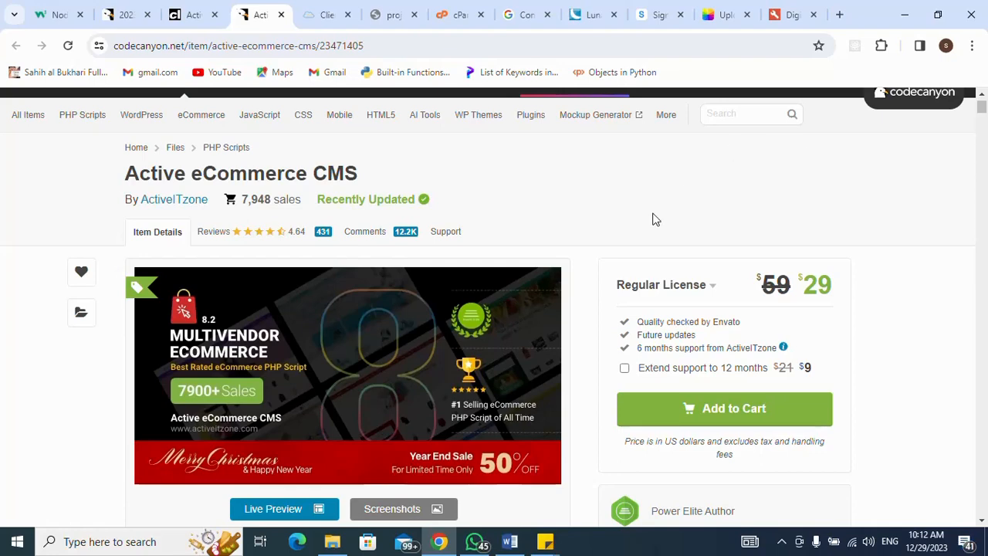
mouse_move(553, 548)
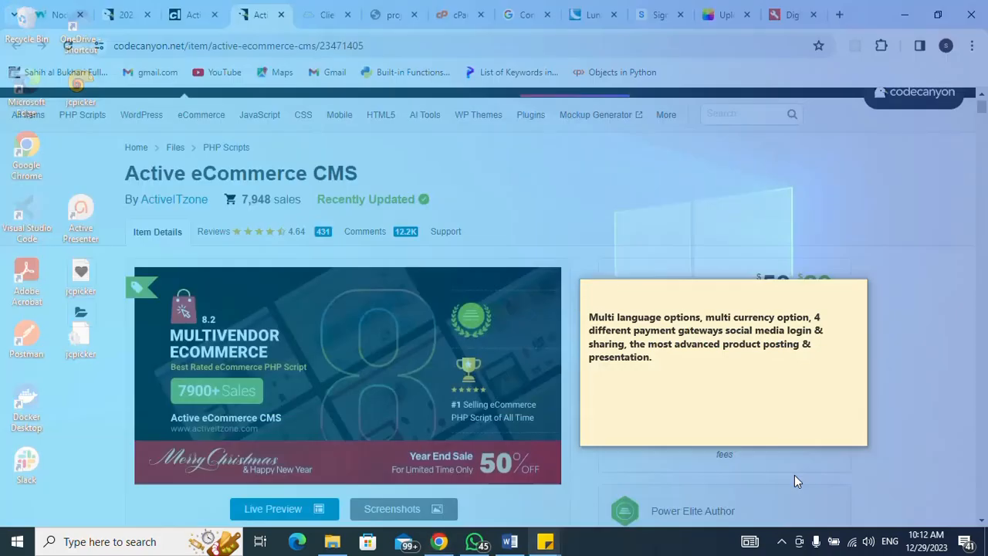
left_click(798, 481)
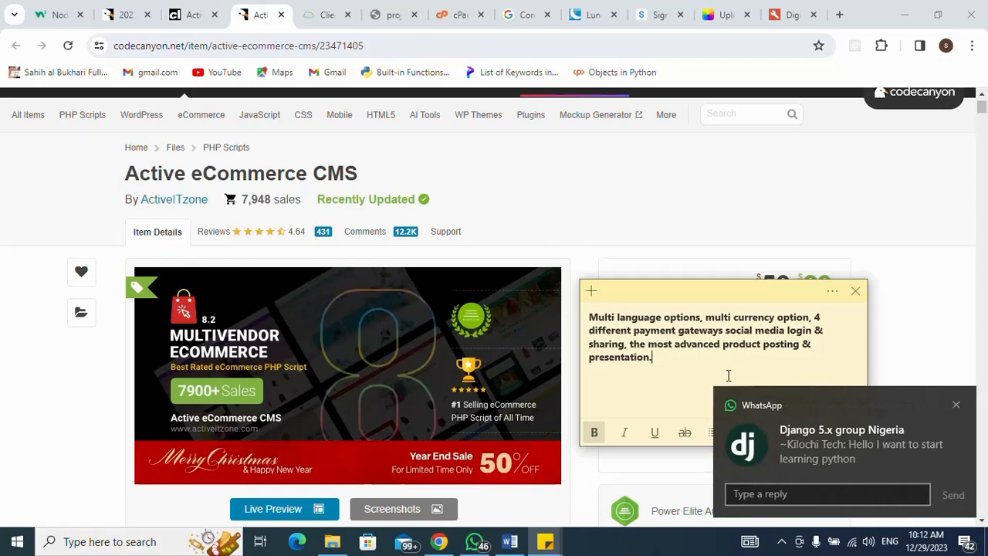
left_click(956, 404)
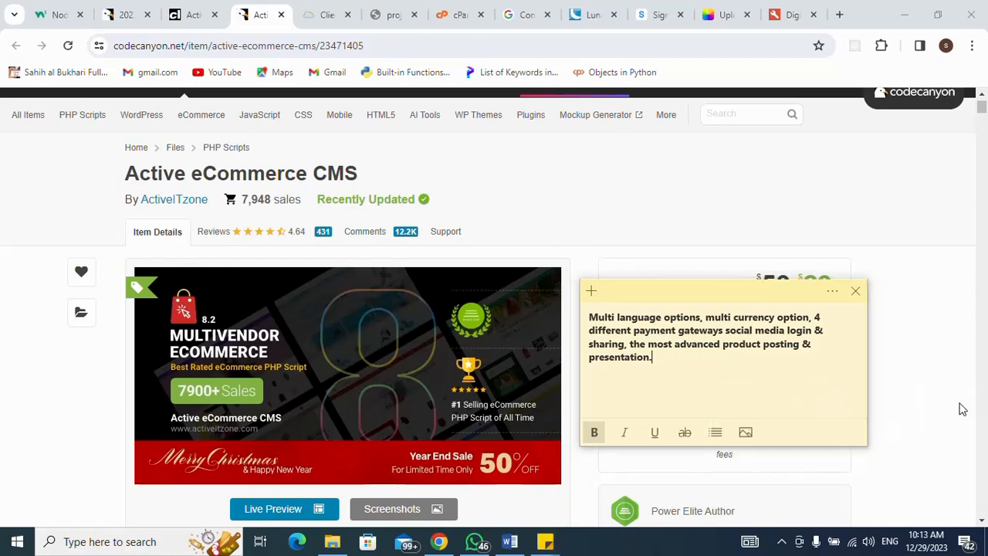
left_click(785, 379)
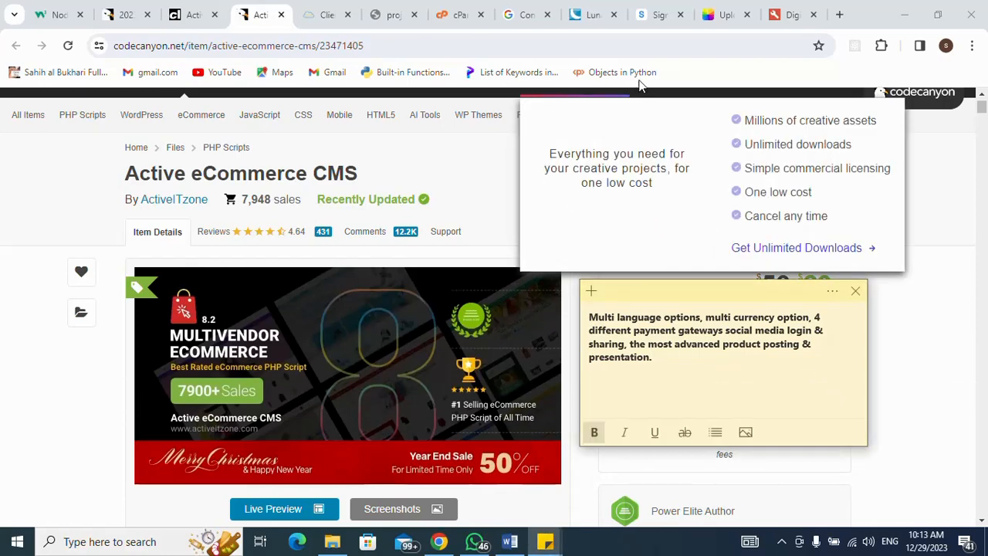
left_click(840, 16)
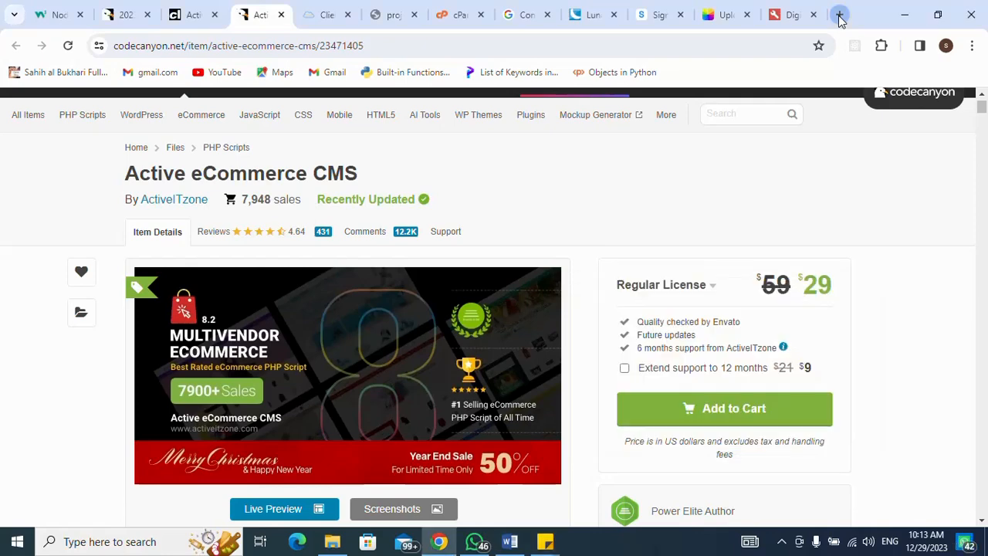
- Go to codelist.cc in a new browser tab, checking the licence-purchase reminder note
left_click(840, 17)
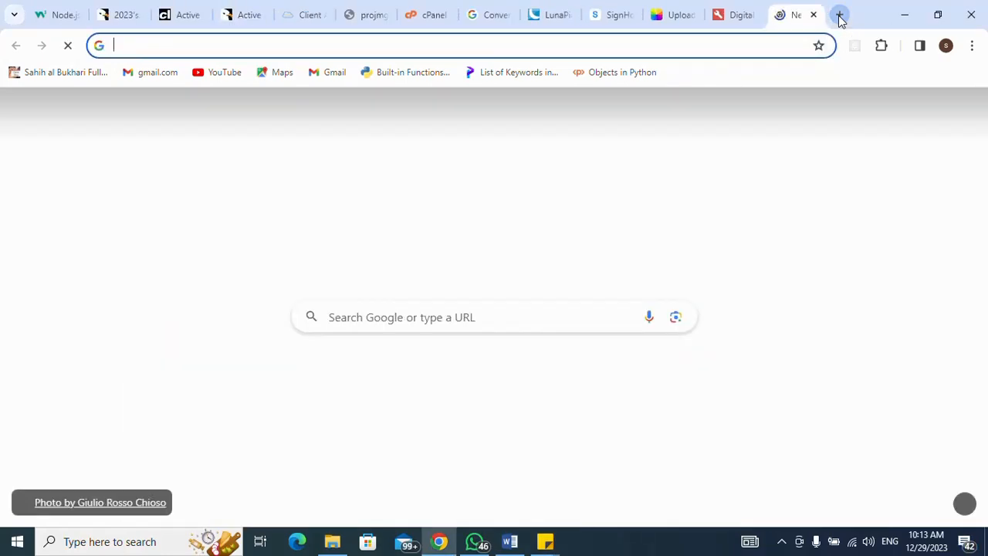
type("codelist.cc")
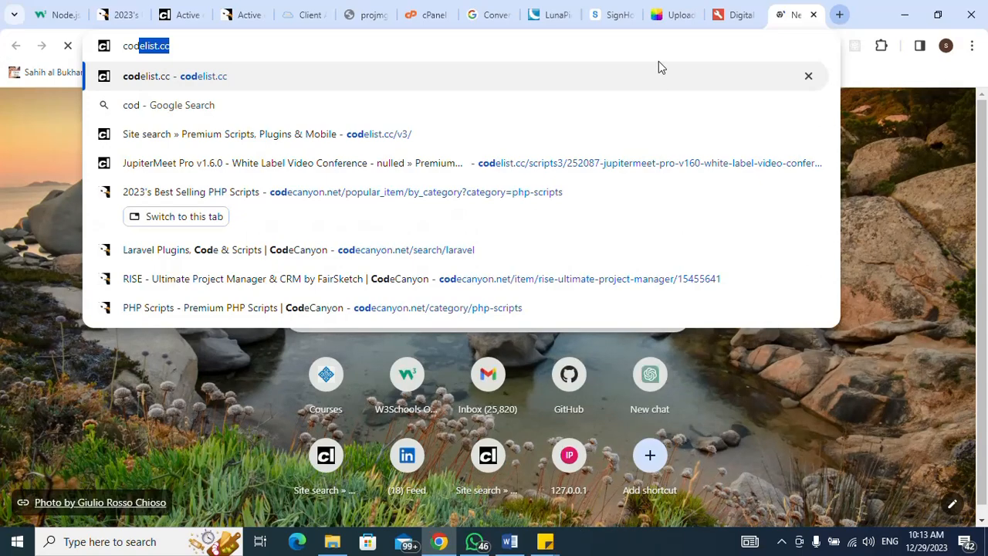
key("Return")
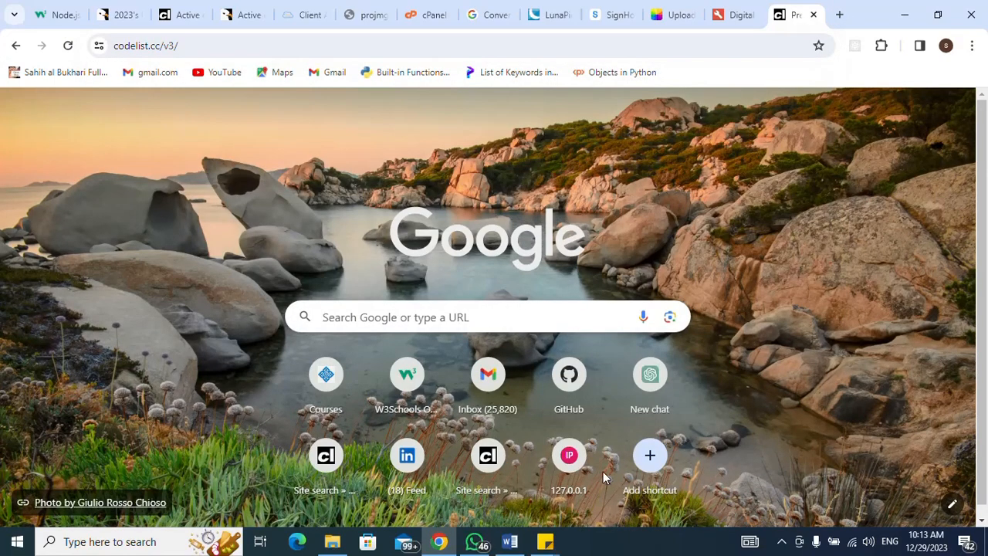
mouse_move(546, 544)
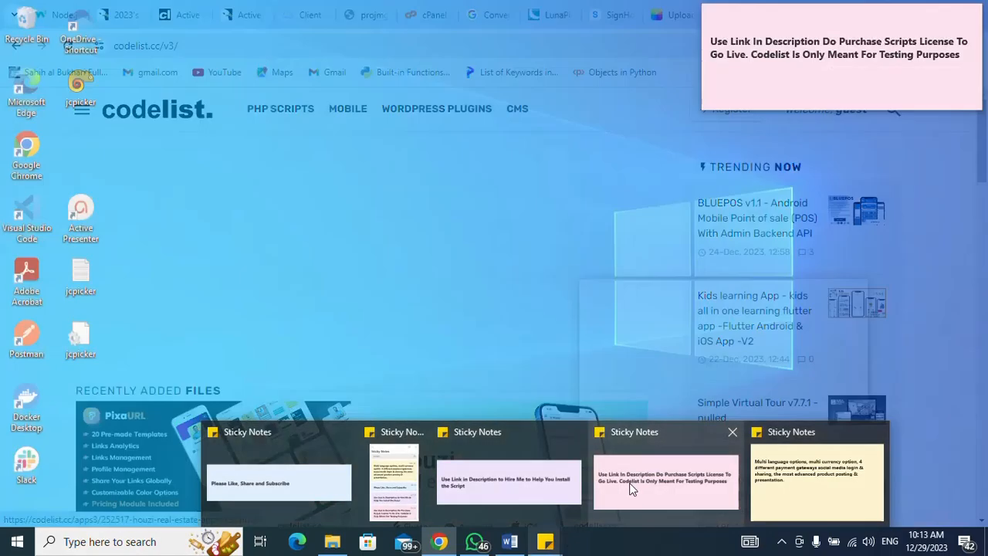
mouse_move(583, 485)
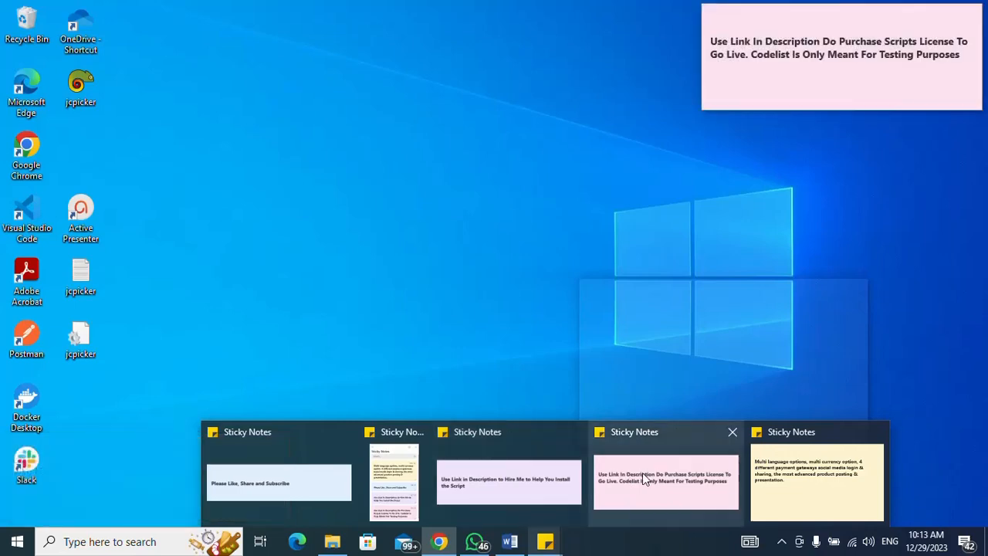
left_click(644, 477)
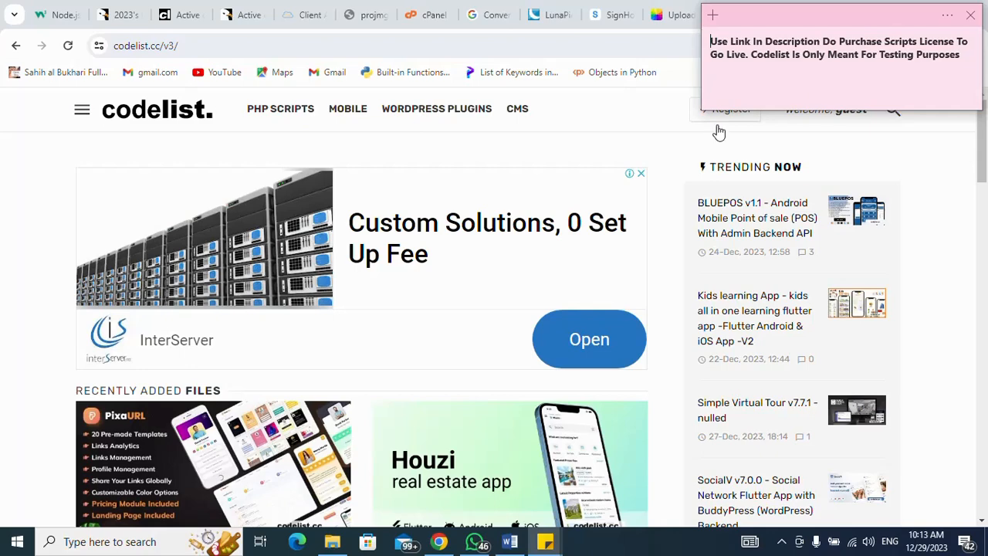
left_click(637, 116)
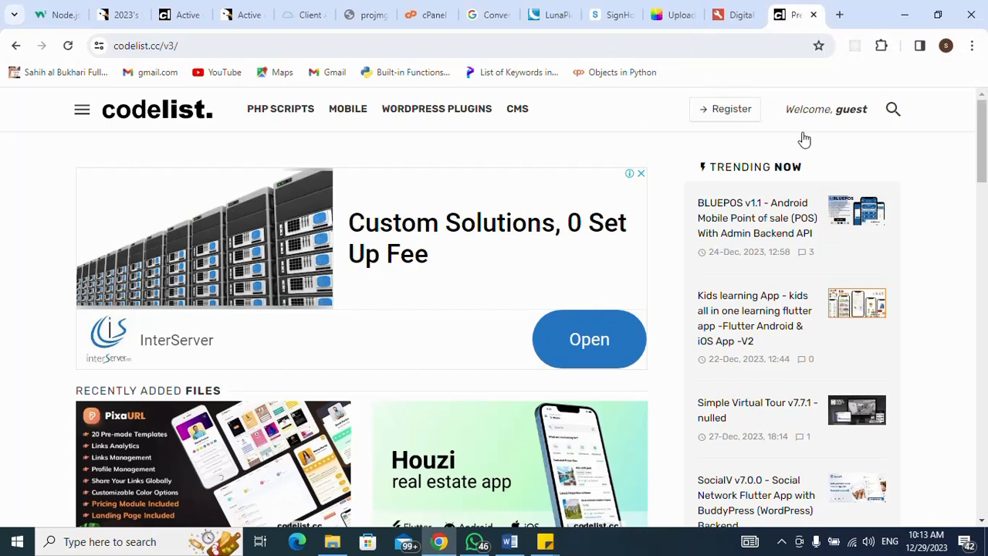
- Search Codelist for 'active ecommerce cms' using the suggested search term
left_click(892, 113)
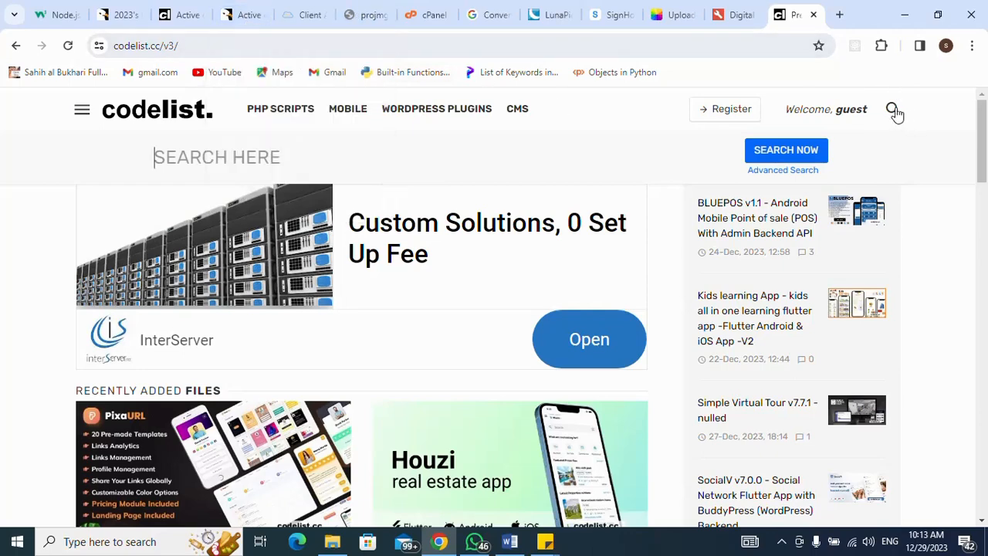
type("active ecommerce cms")
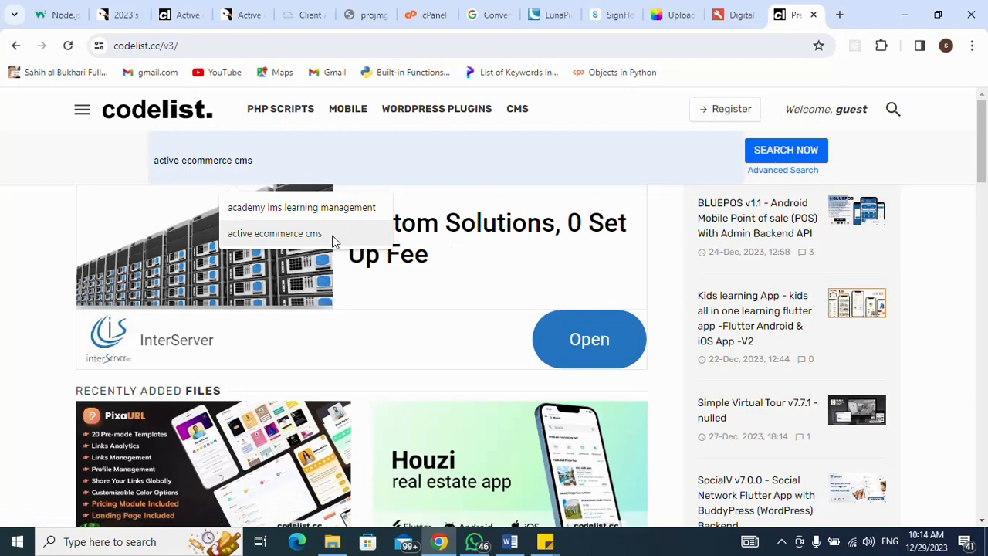
left_click(332, 242)
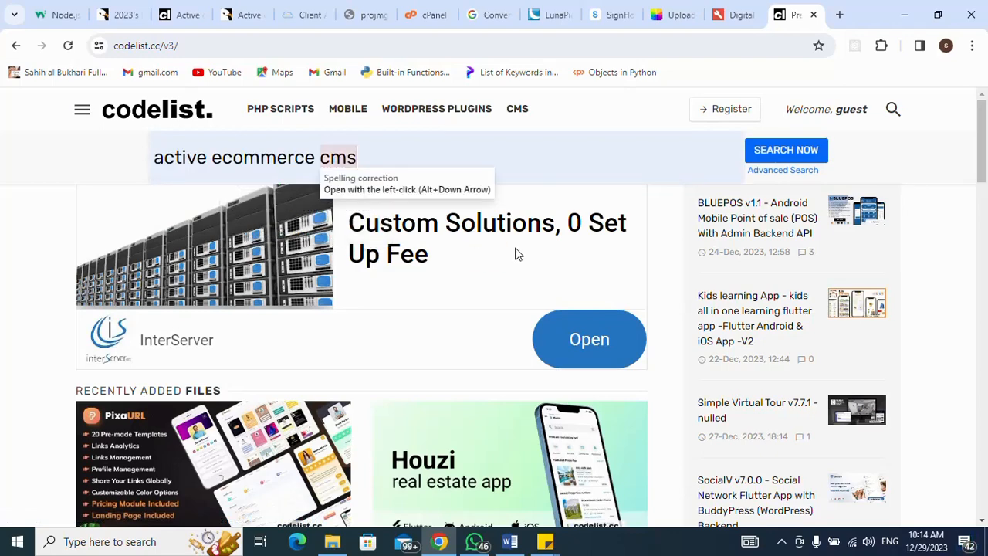
key("Return")
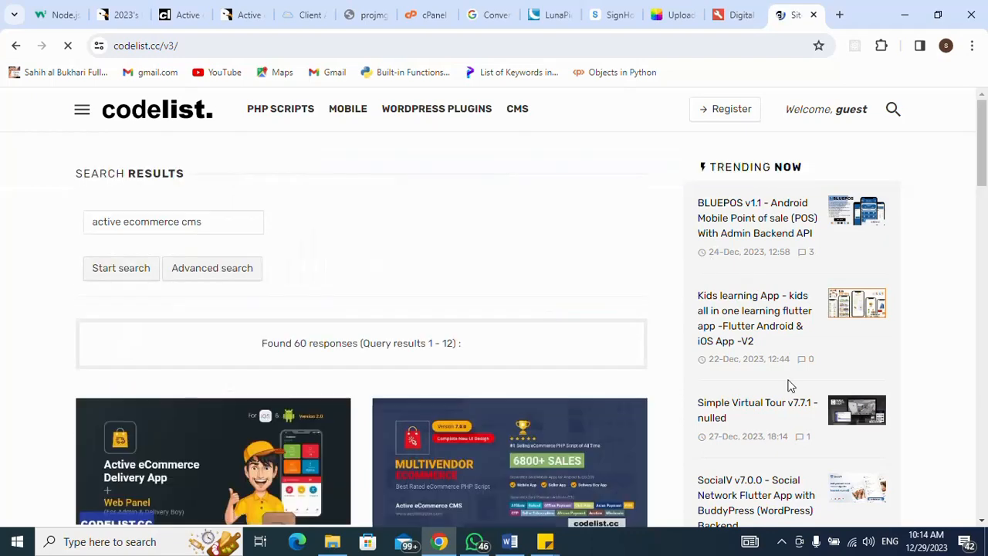
- Open the Active eCommerce CMS v8.2 - nulled post, closing the blank popup window
scroll(583, 232, "down", 2)
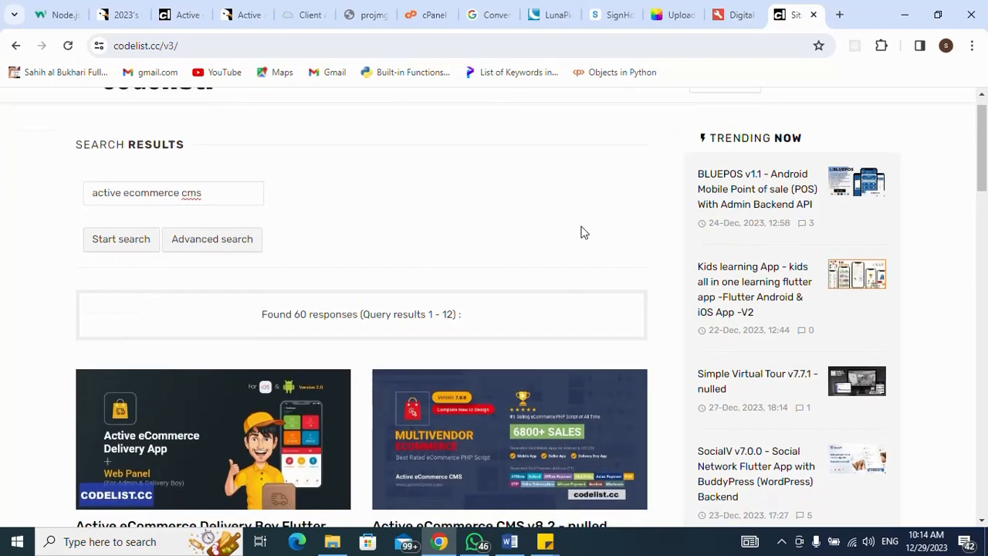
left_click(492, 368)
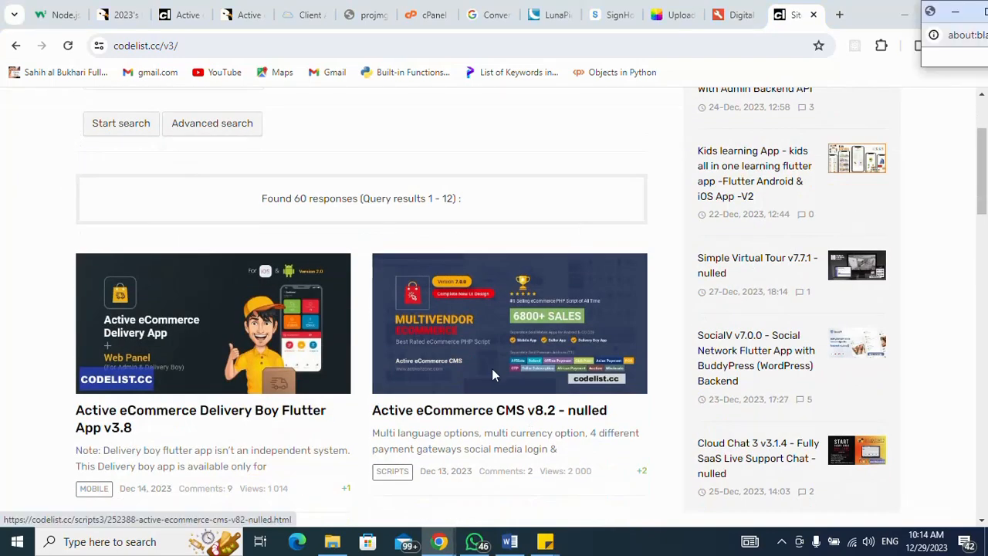
mouse_move(439, 541)
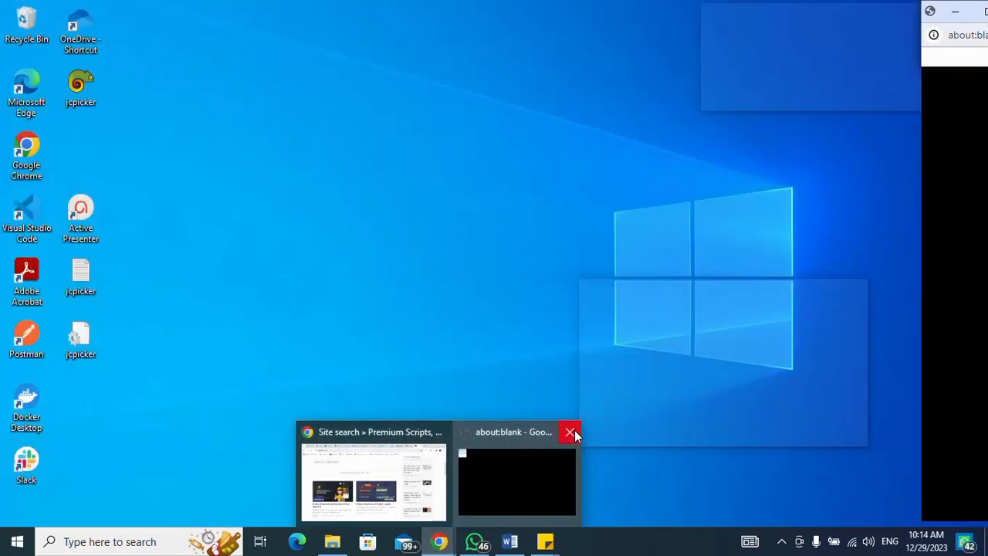
left_click(575, 430)
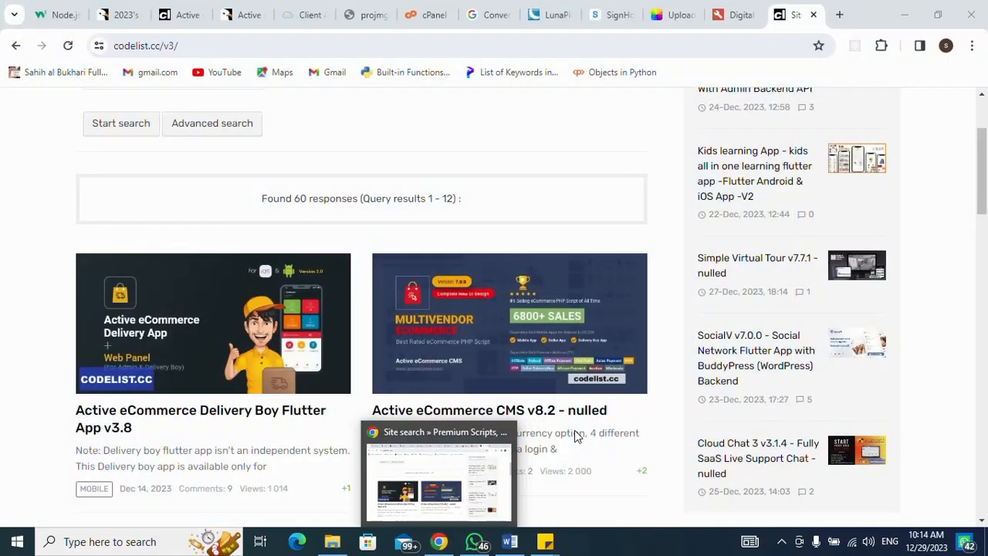
left_click(521, 352)
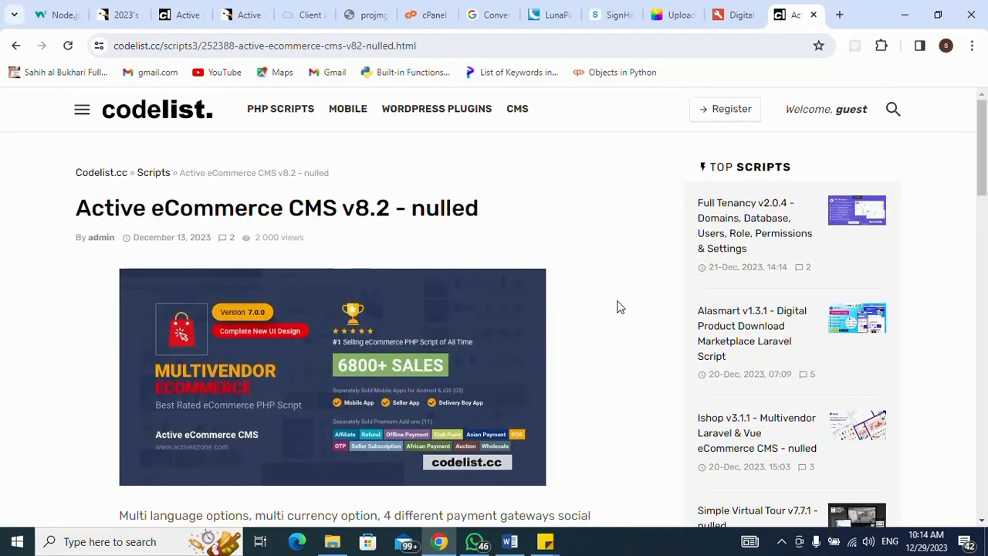
- Select the pixeldrain download link text on the post after closing another popup
scroll(676, 177, "down", 5)
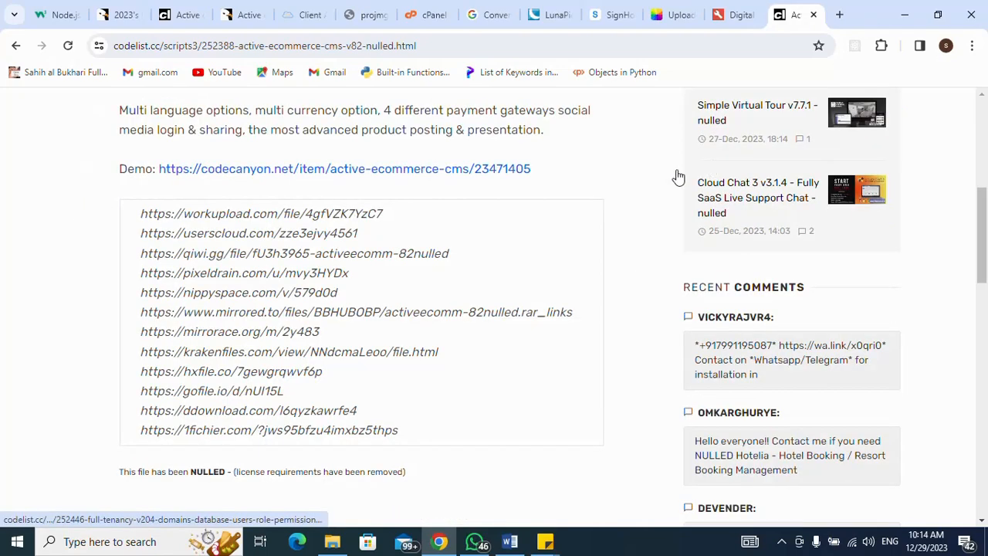
left_click(352, 277)
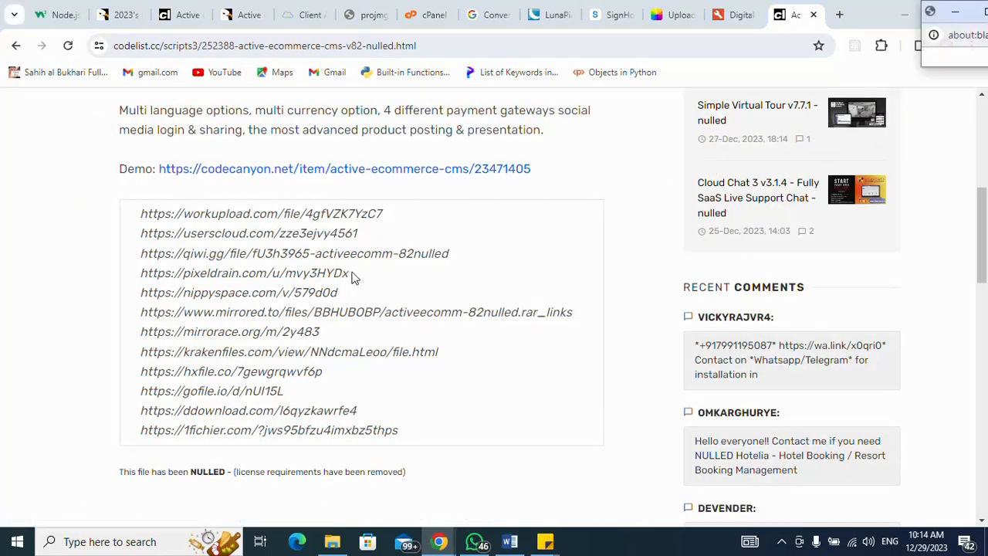
mouse_move(439, 545)
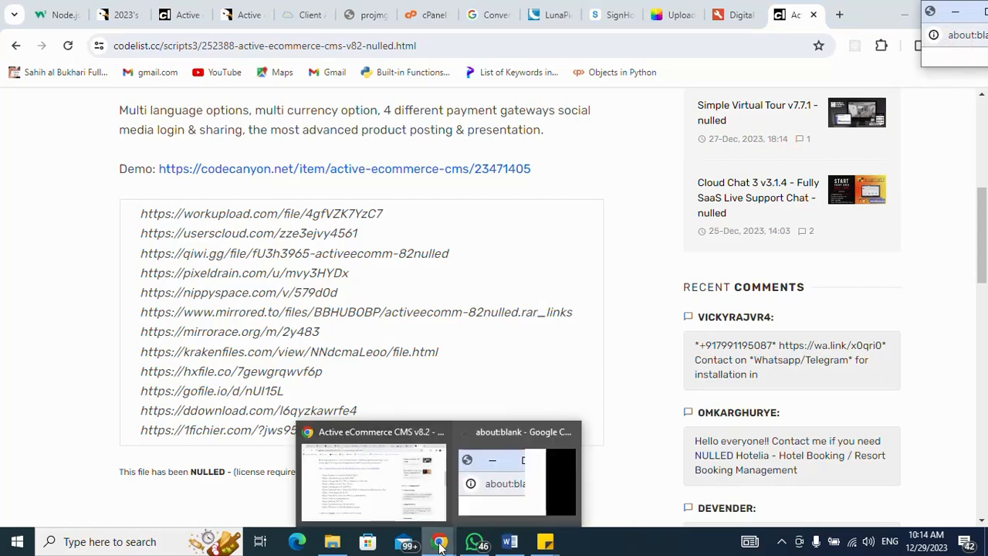
left_click(570, 433)
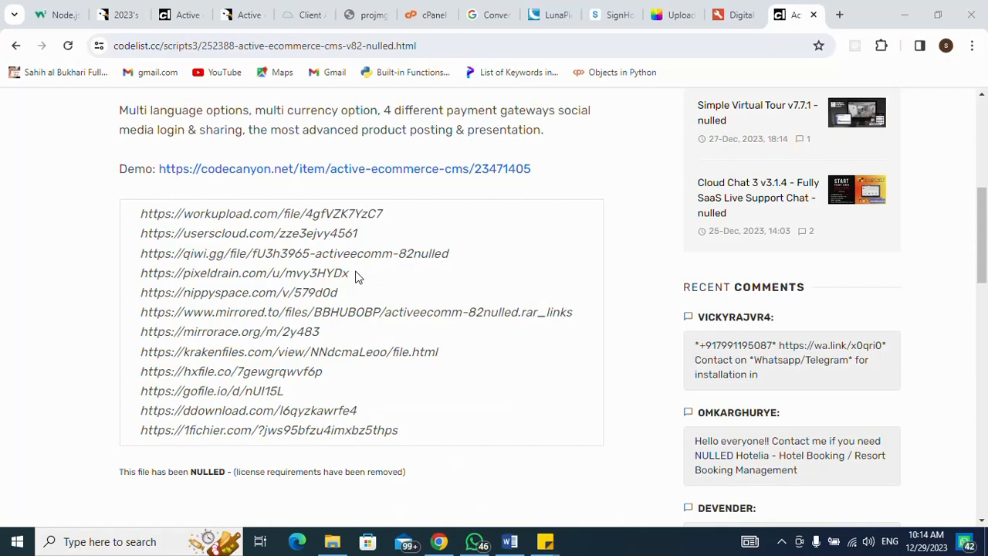
left_click_drag(350, 274, 140, 275)
key("ctrl+c")
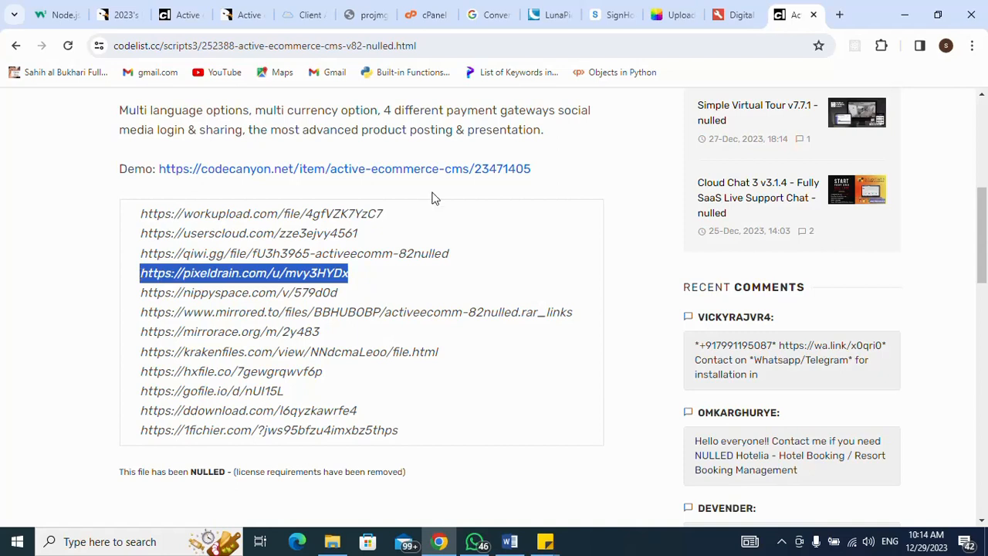
left_click(839, 16)
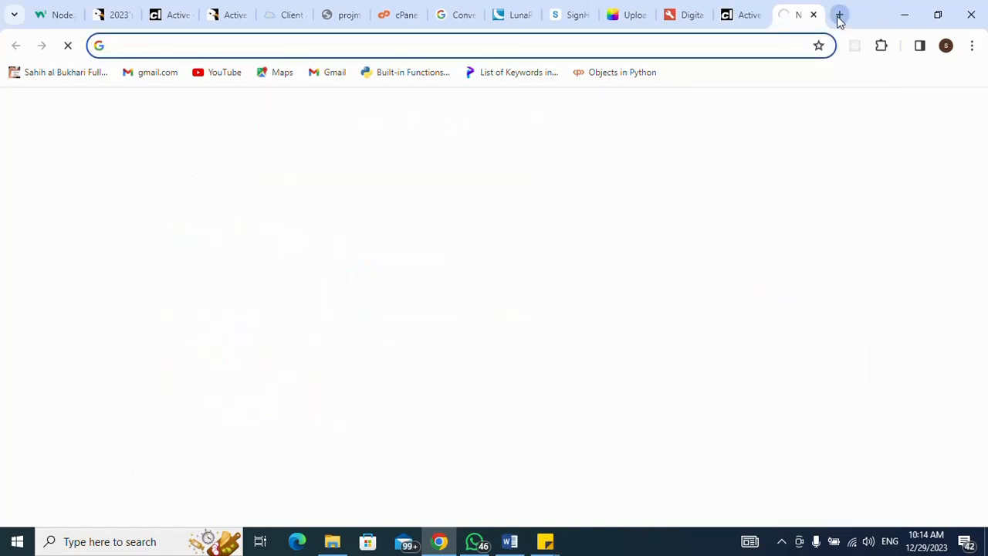
- Paste the pixeldrain link to load the activeecomm-82nulled.rar page, then close that tab
key("ctrl+v")
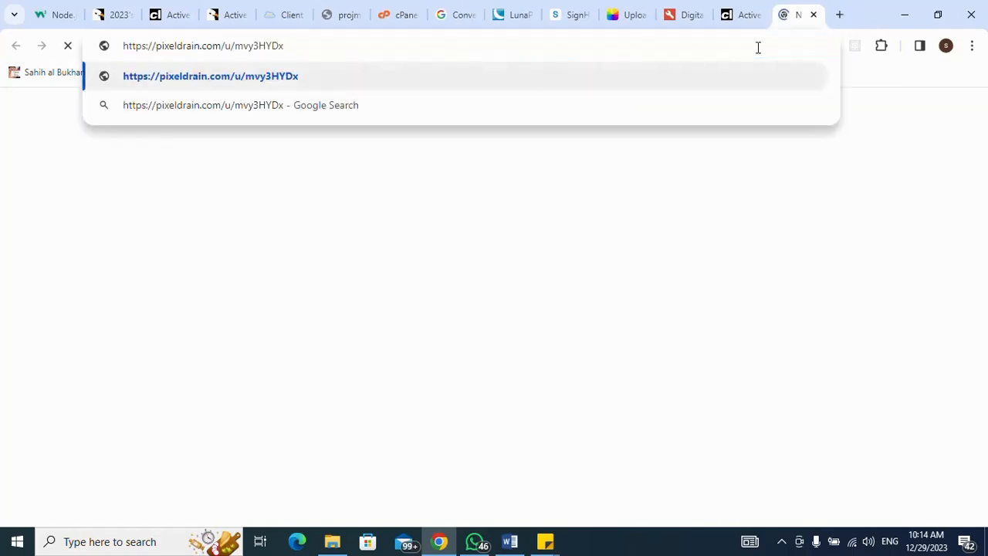
key("Return")
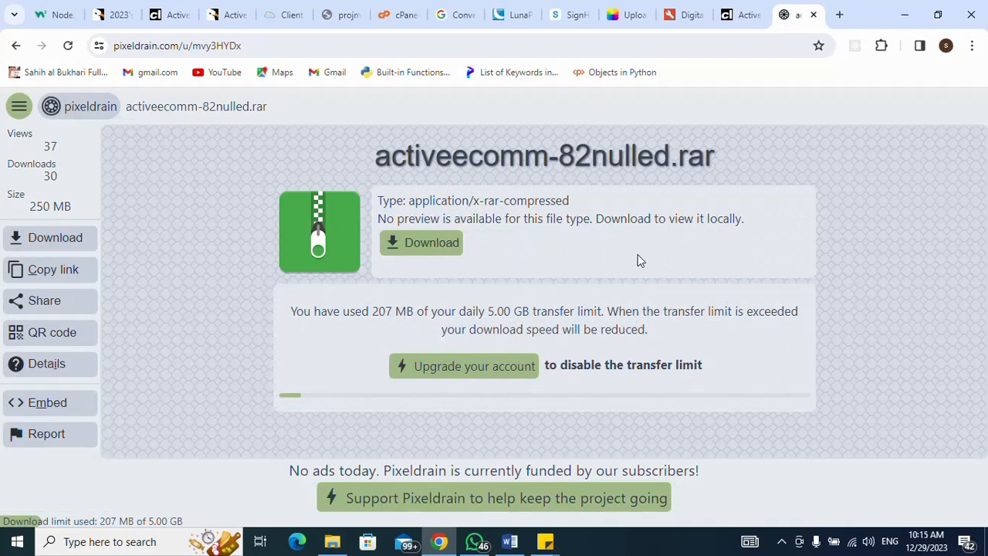
left_click(814, 16)
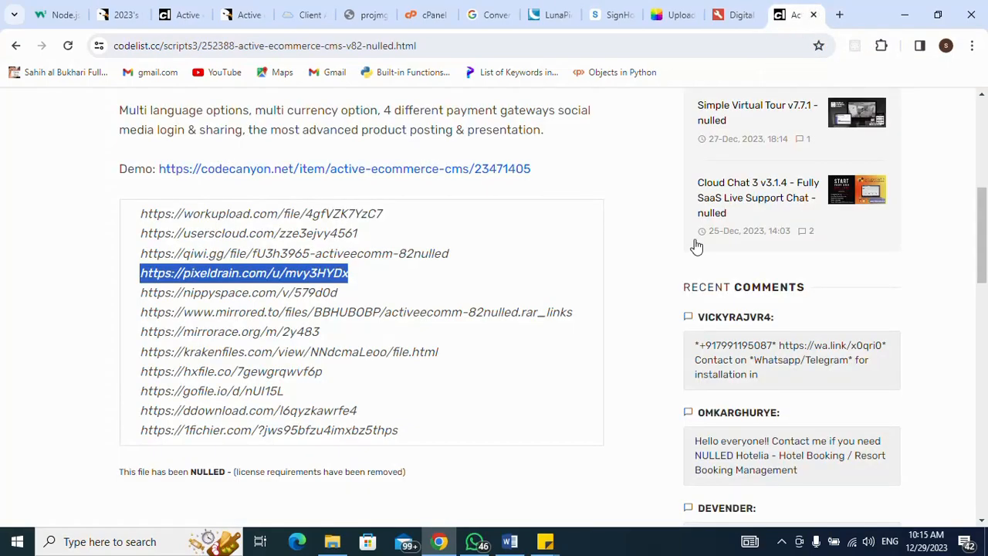
left_click(332, 541)
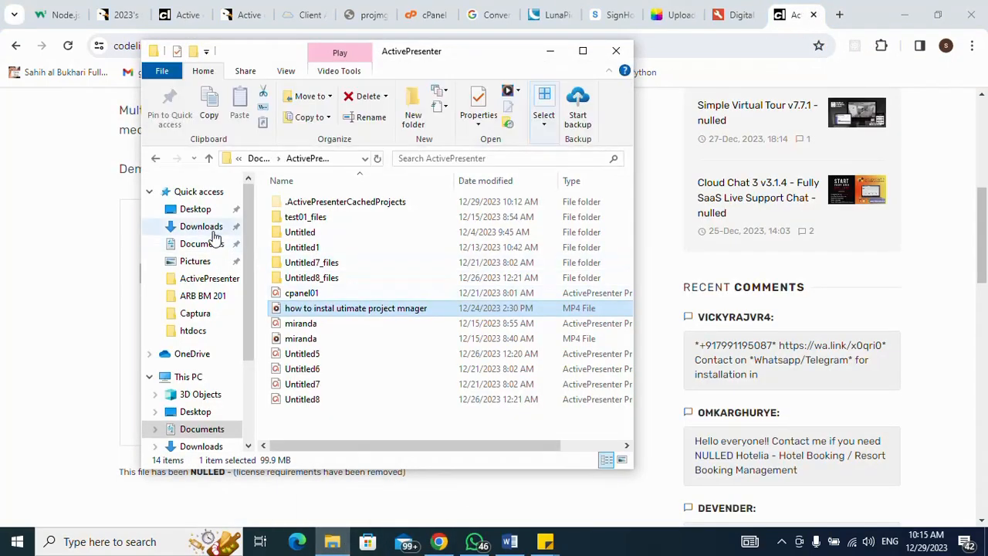
- Open activeecommerce-793nulled.rar from Downloads, choosing Open at the security warning
left_click(212, 231)
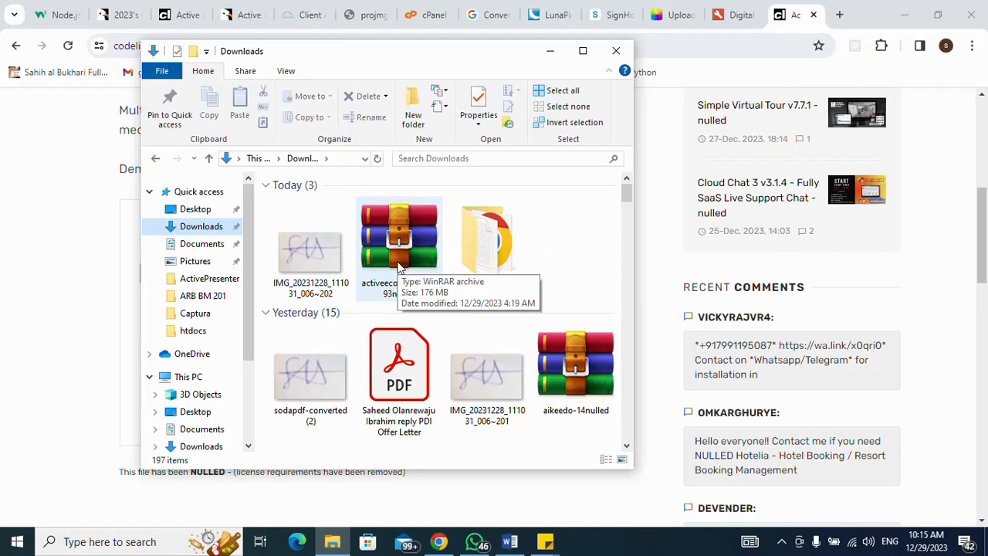
left_click(399, 267)
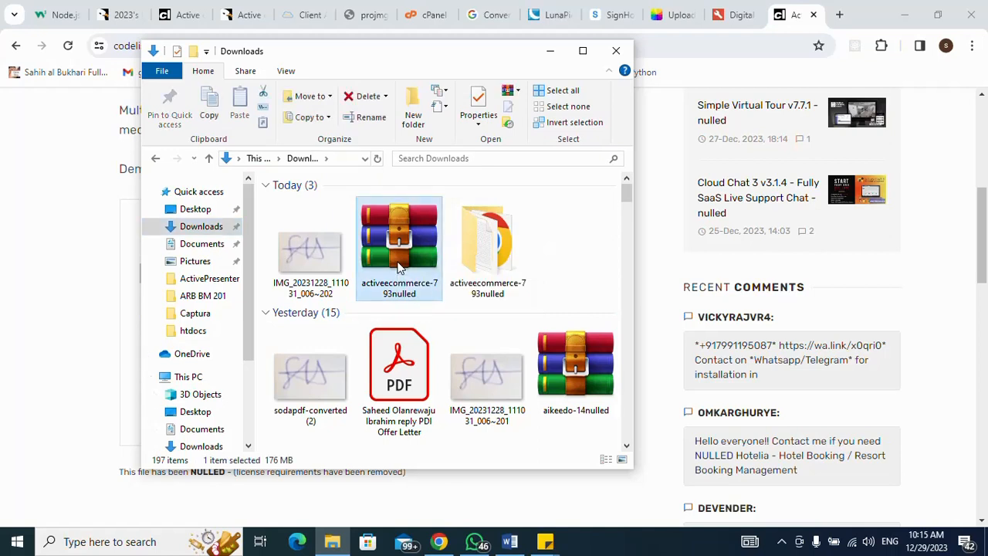
double_click(399, 267)
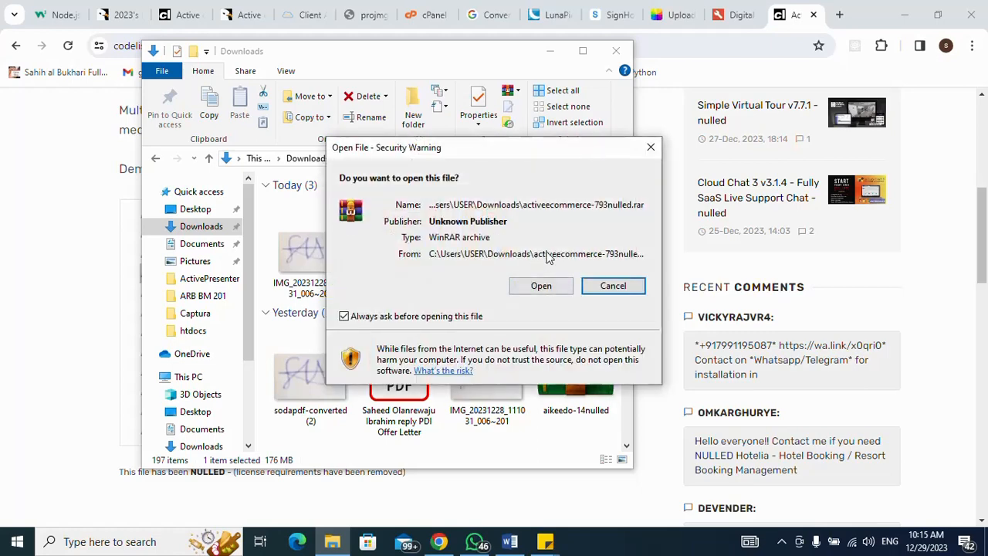
left_click(541, 285)
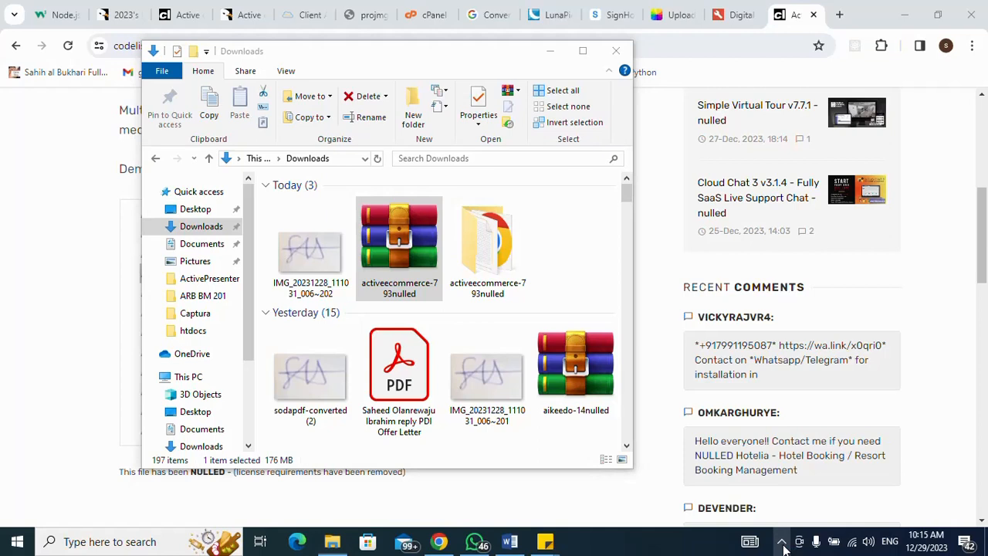
left_click(783, 545)
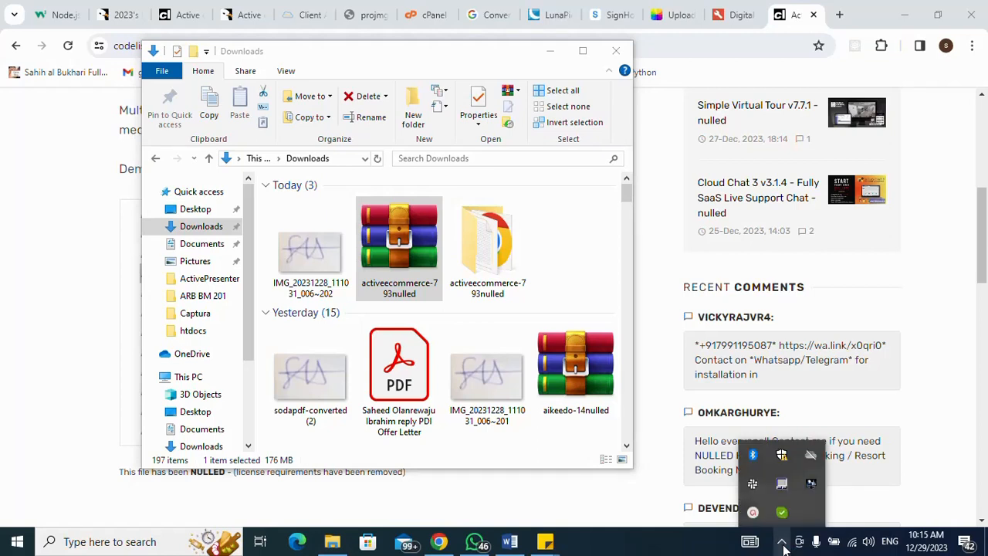
left_click(754, 513)
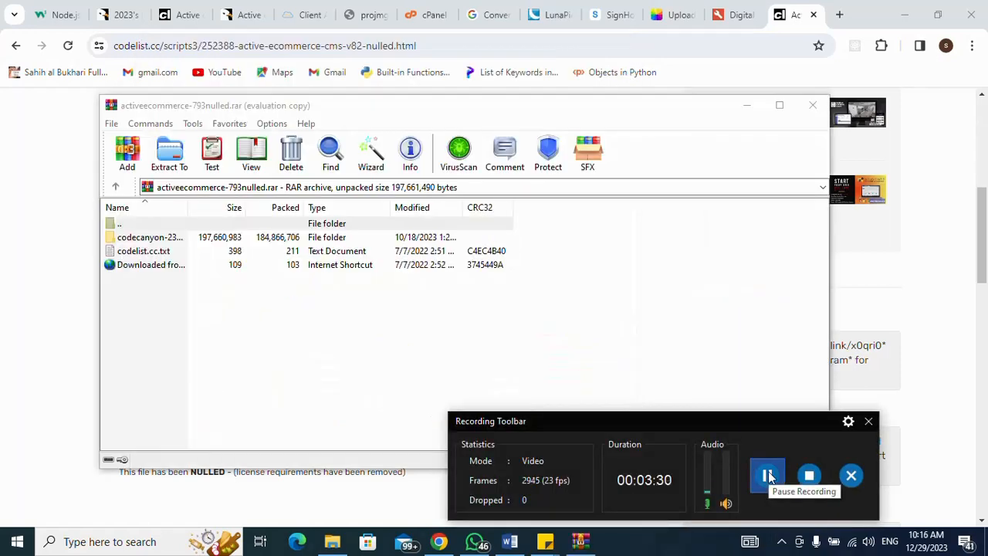
- Extract the archive to Downloads\activeecommerce-793nulled, then close the WinRAR window
left_click(867, 423)
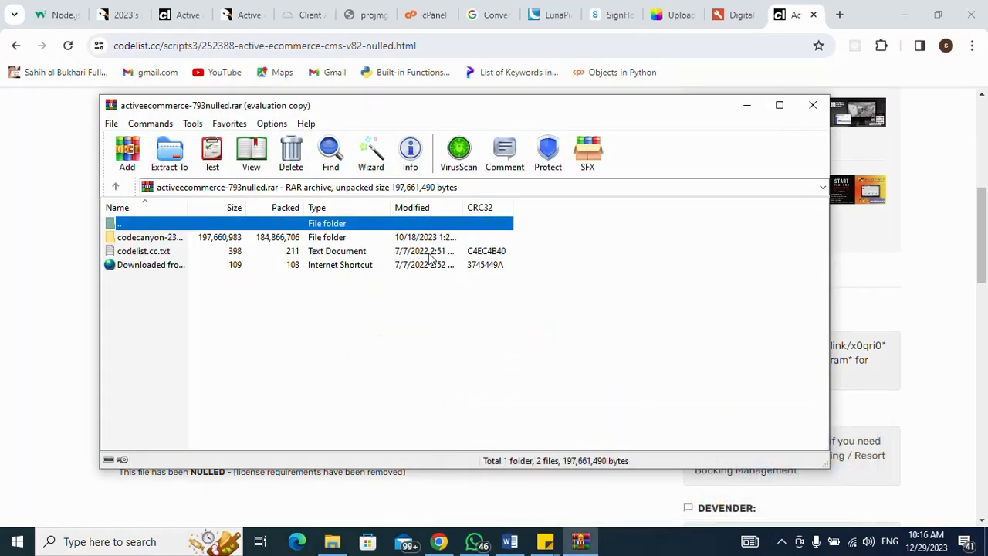
left_click(171, 157)
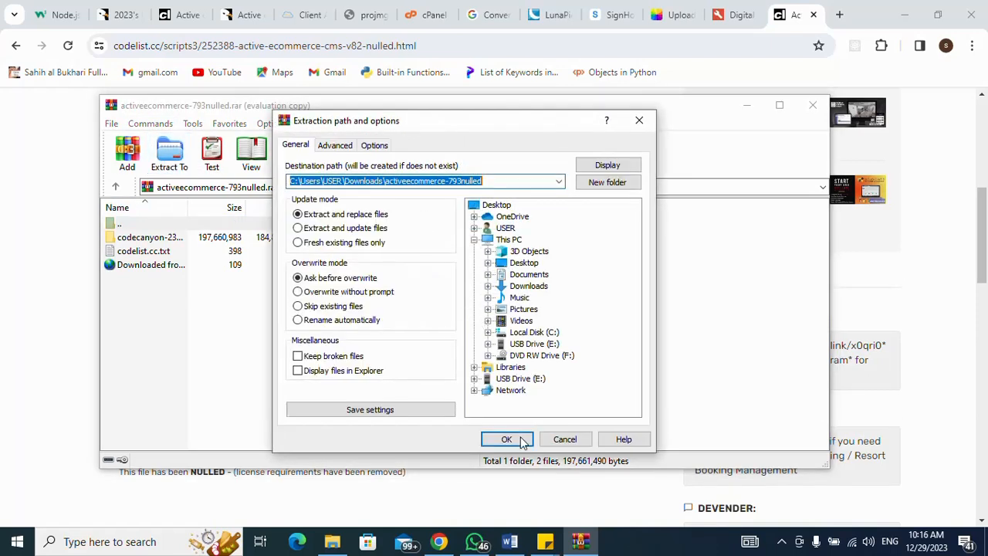
left_click(507, 440)
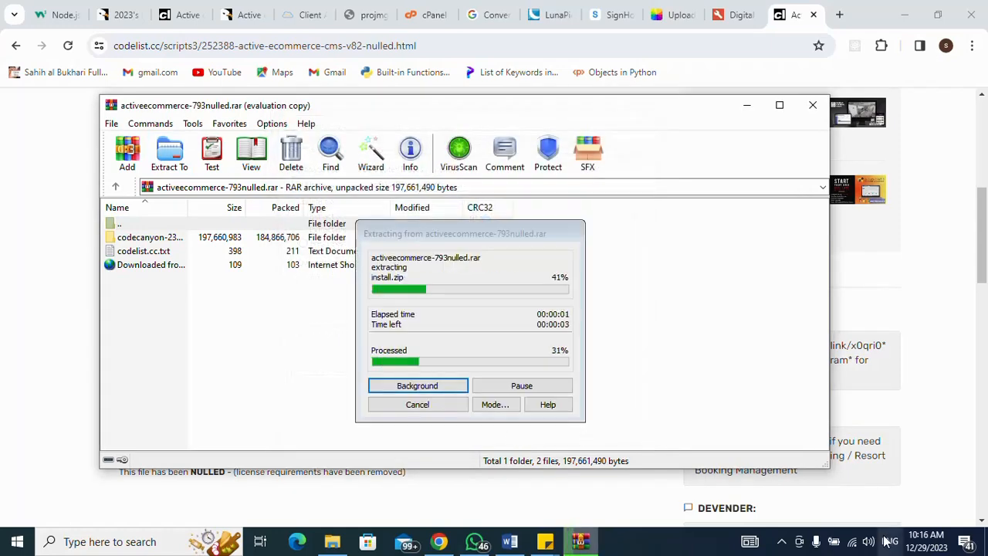
left_click(783, 543)
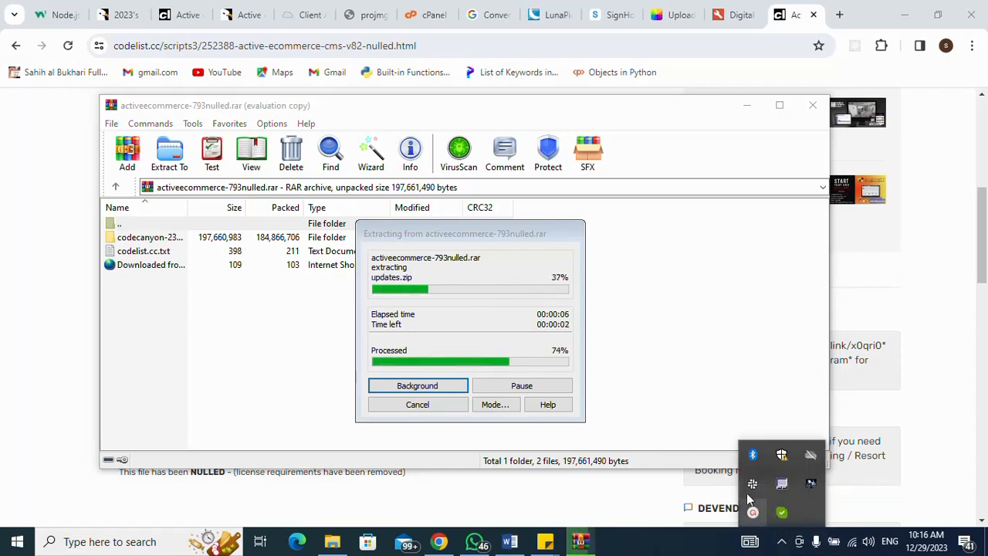
left_click(783, 542)
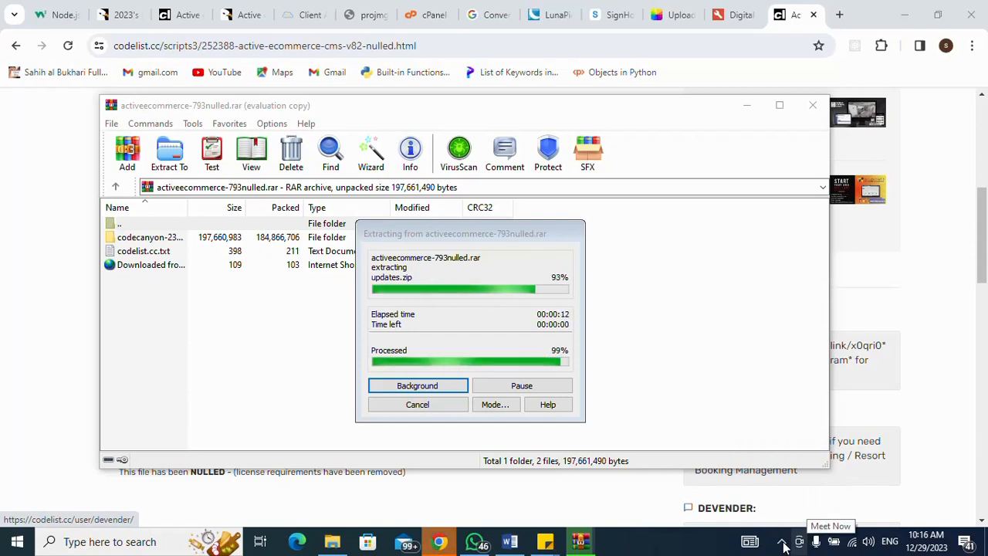
left_click(783, 543)
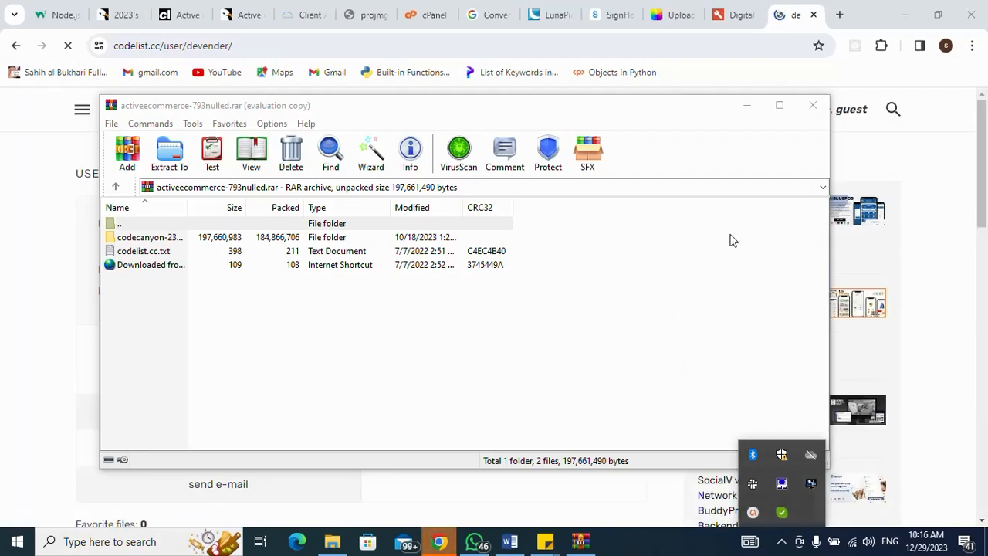
left_click(757, 137)
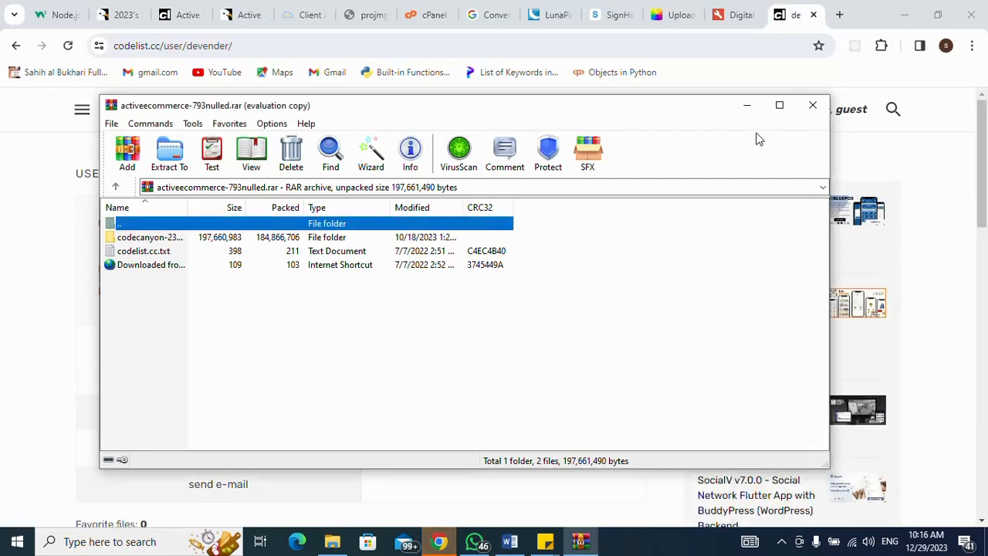
left_click(813, 106)
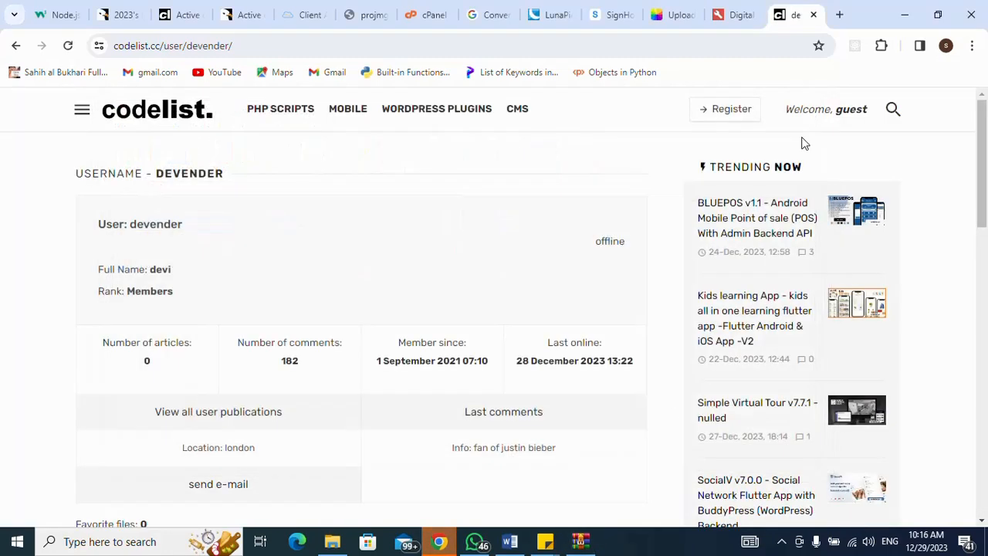
- Browse into activeecommerce-793nulled and its codecanyon folder, then minimise File Explorer
left_click(782, 545)
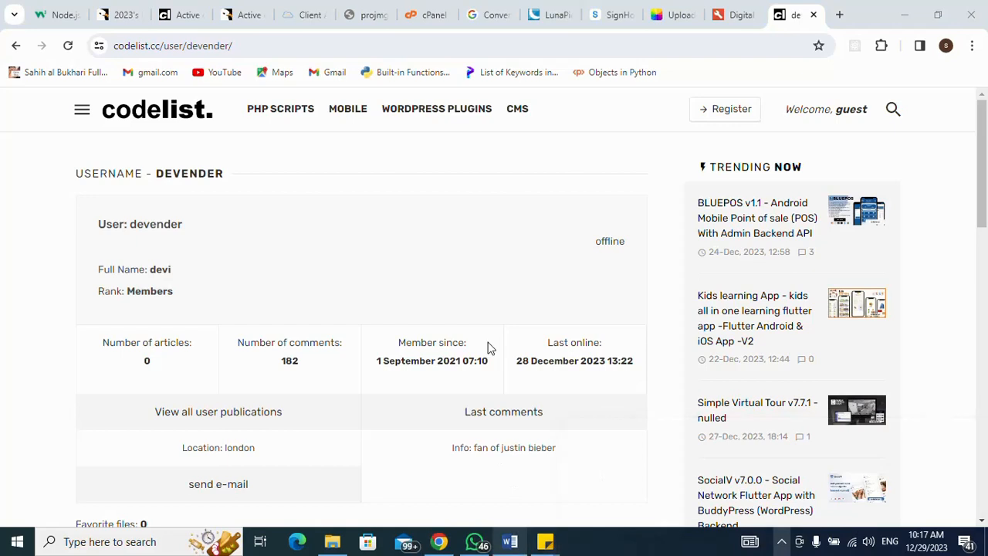
left_click(332, 547)
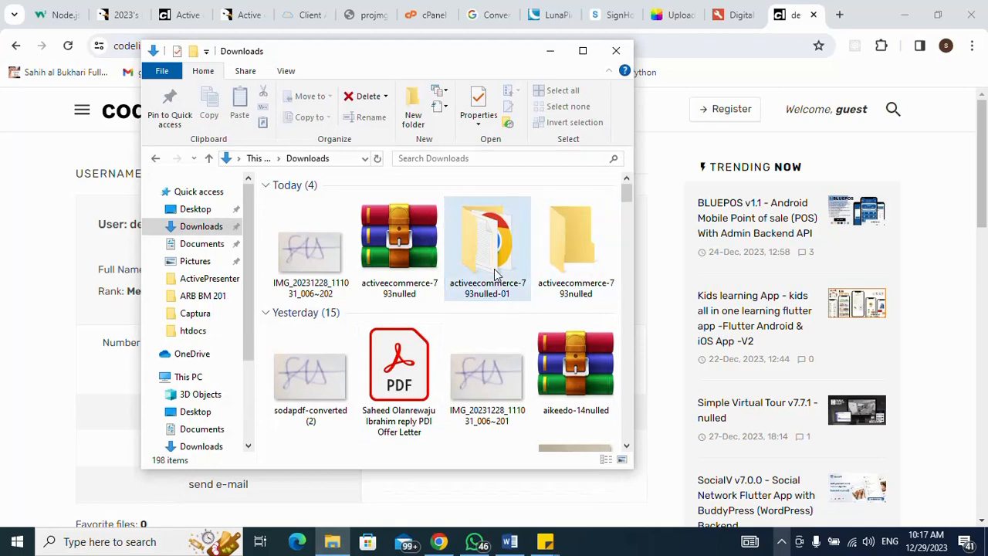
left_click(562, 247)
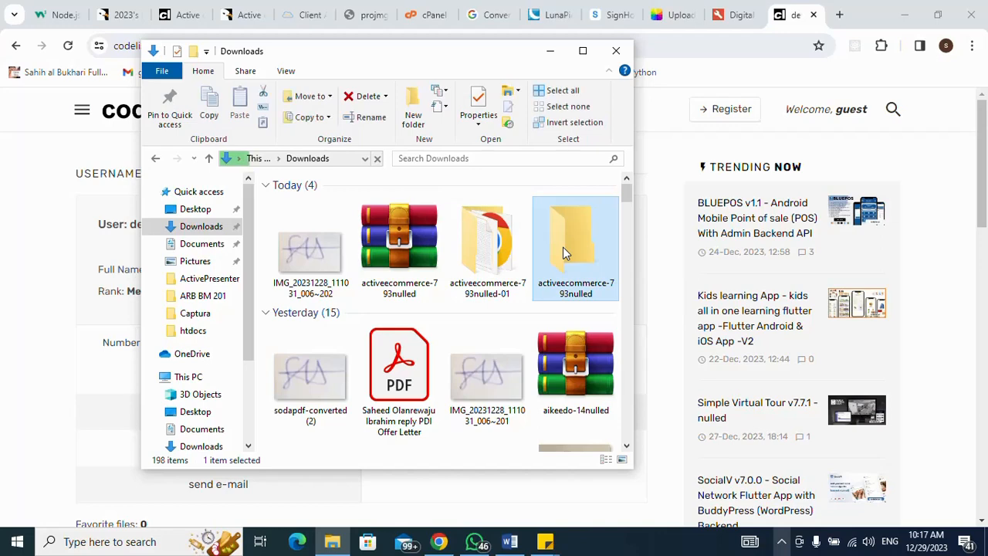
double_click(563, 247)
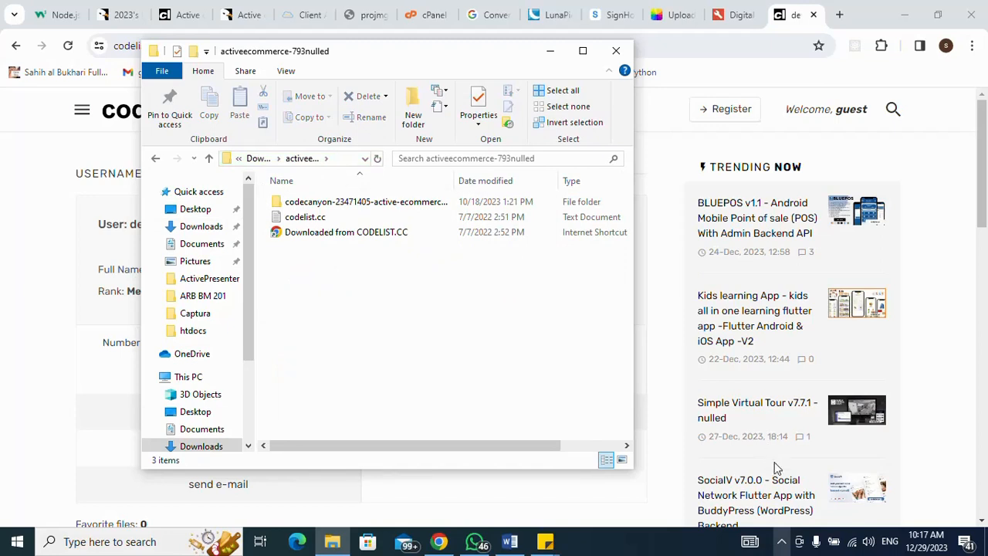
left_click(782, 541)
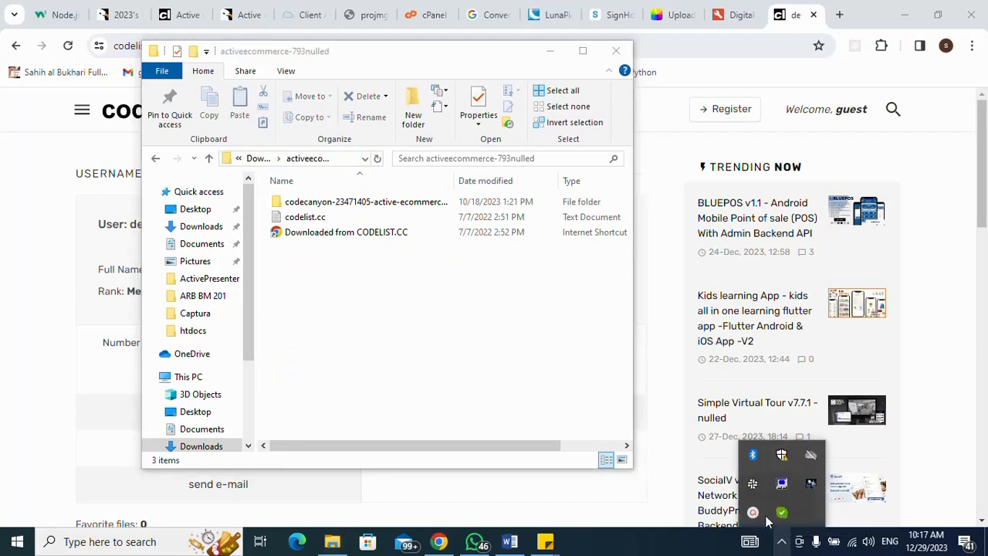
left_click(758, 509)
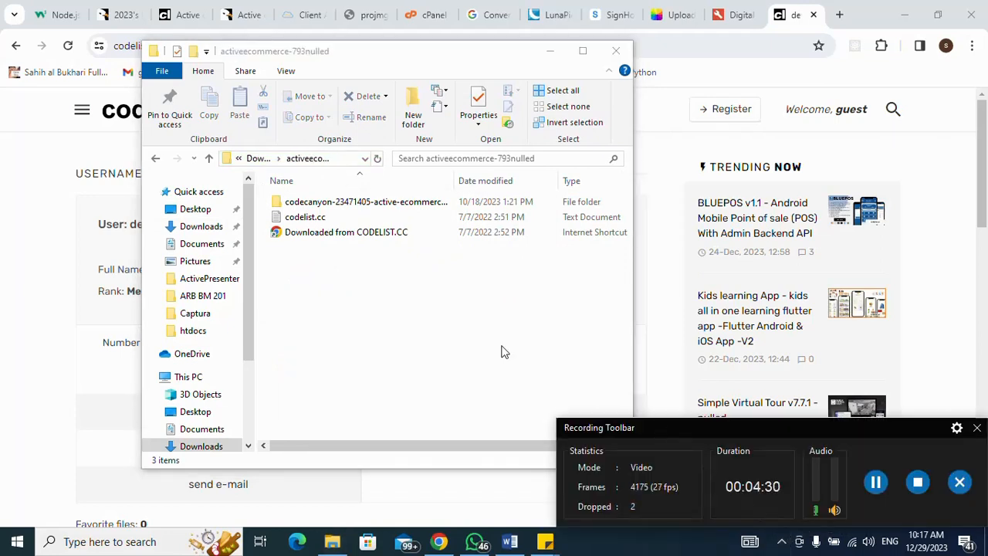
left_click(338, 203)
double_click(338, 203)
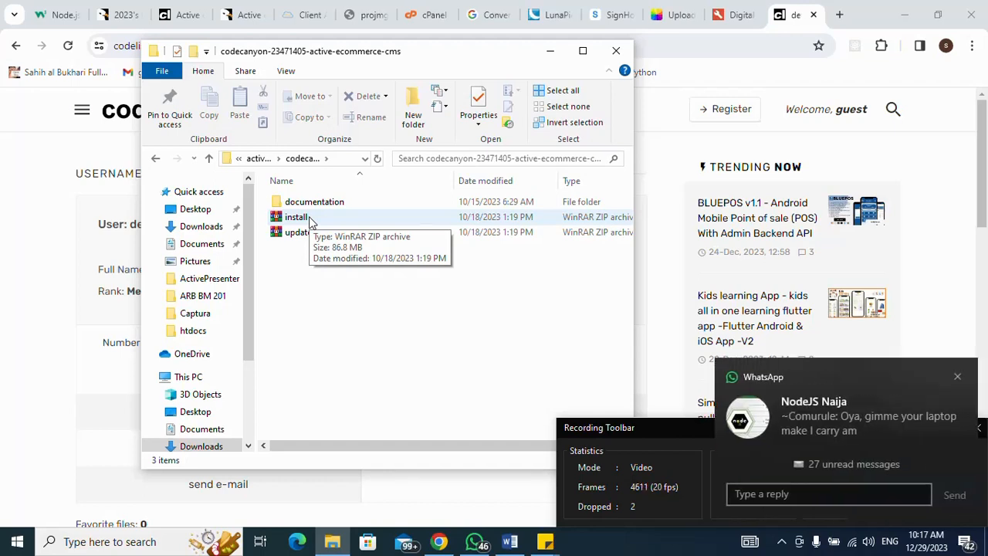
left_click(957, 379)
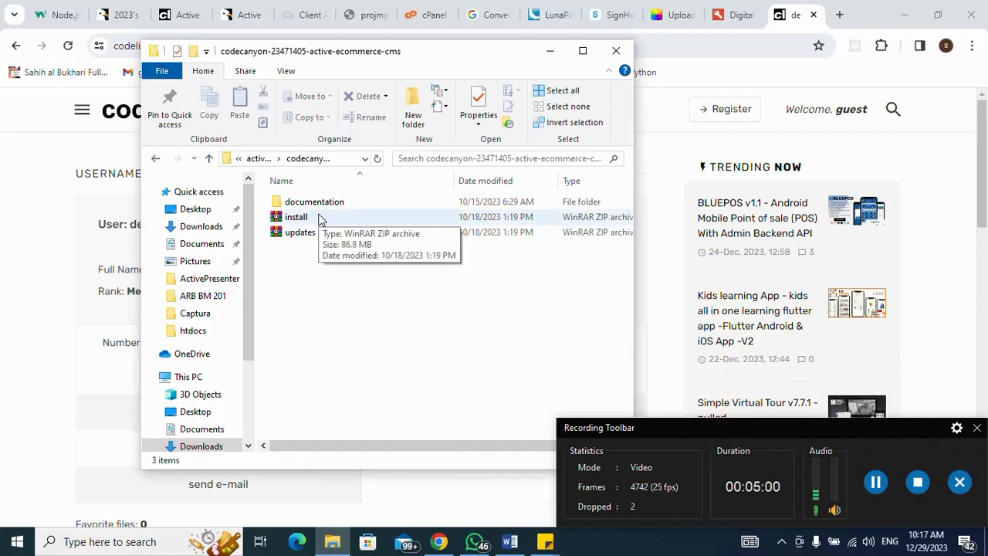
left_click(549, 52)
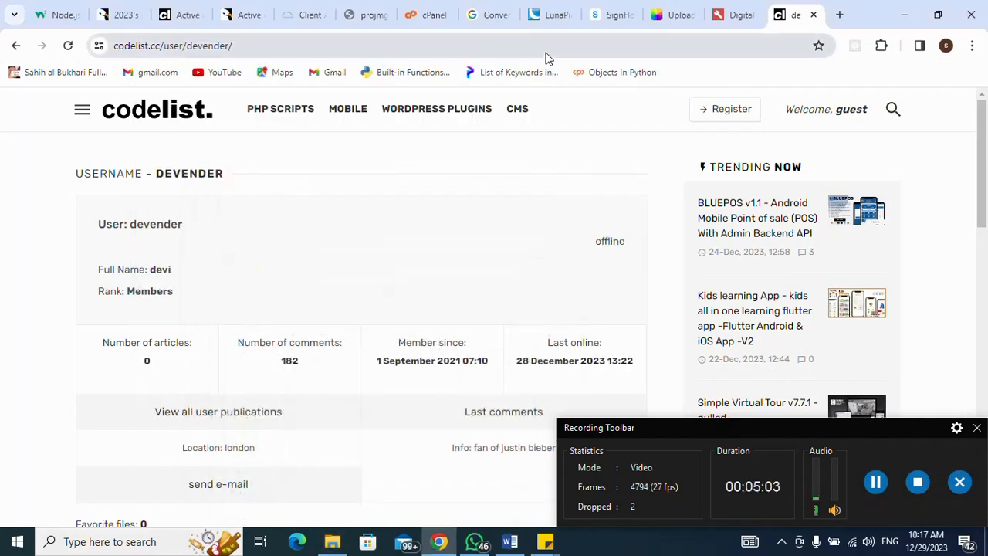
- Switch between the client area and cPanel file manager tabs, ending on the client area
left_click(976, 427)
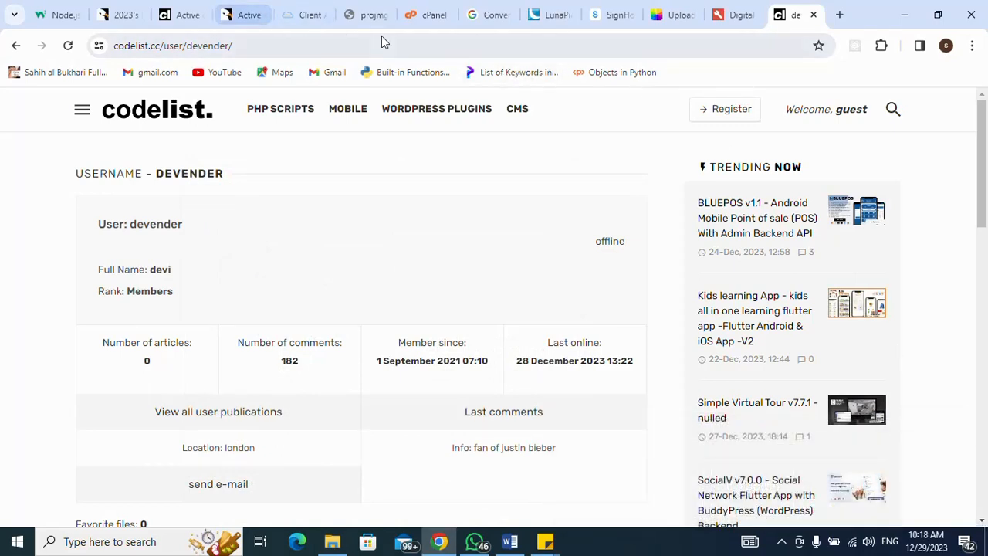
left_click(303, 15)
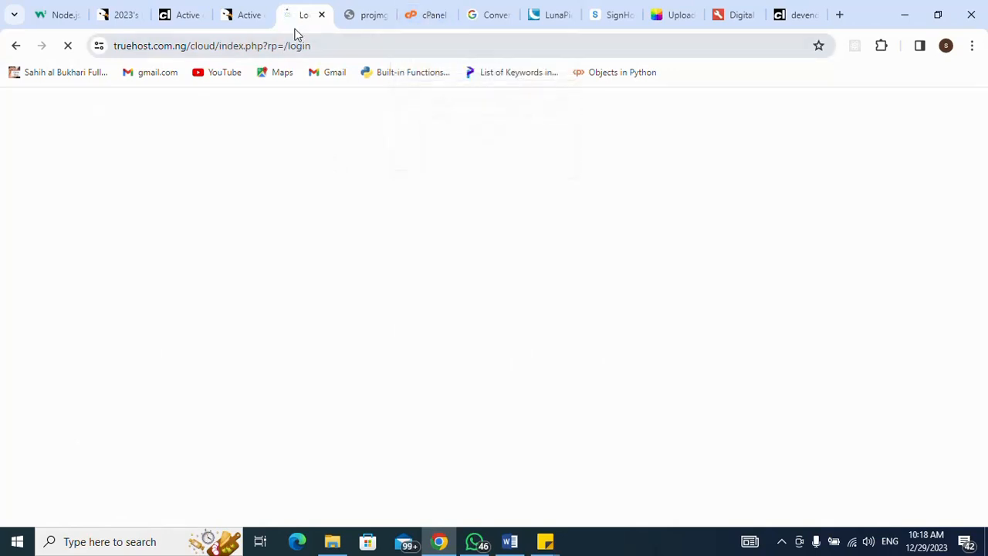
left_click(428, 17)
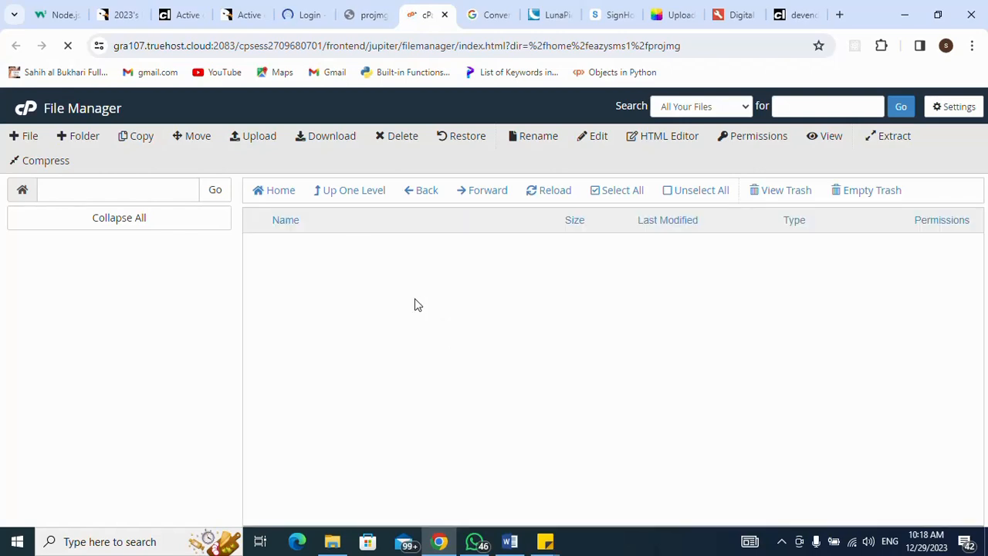
left_click(303, 15)
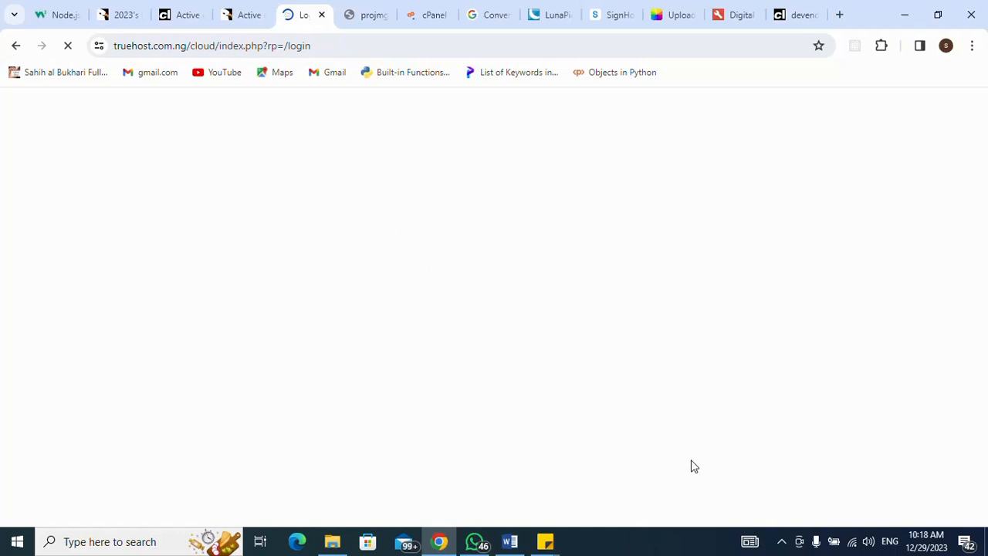
left_click(784, 541)
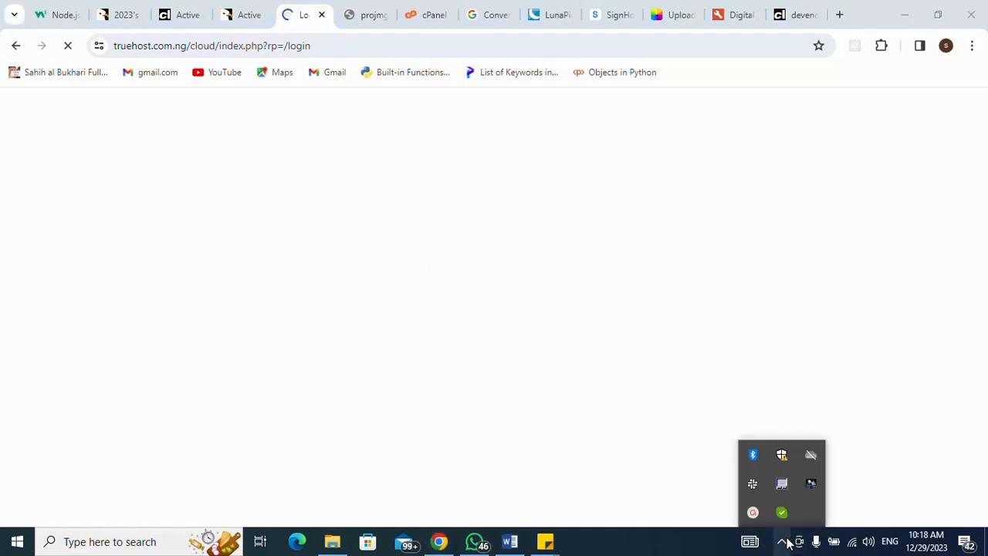
left_click(753, 513)
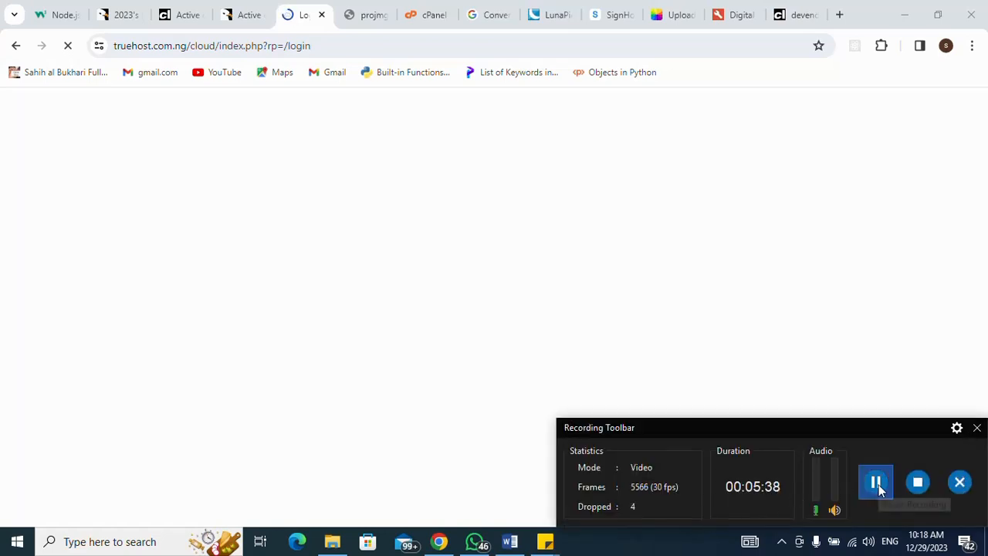
left_click(977, 428)
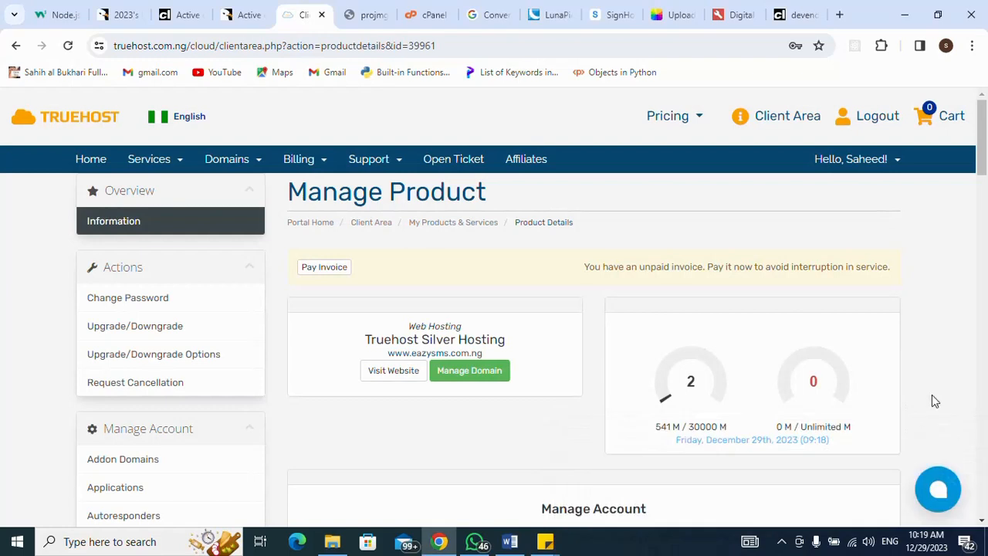
- Go to Services > My Services and start the hosting product's one-click cPanel login
left_click(155, 159)
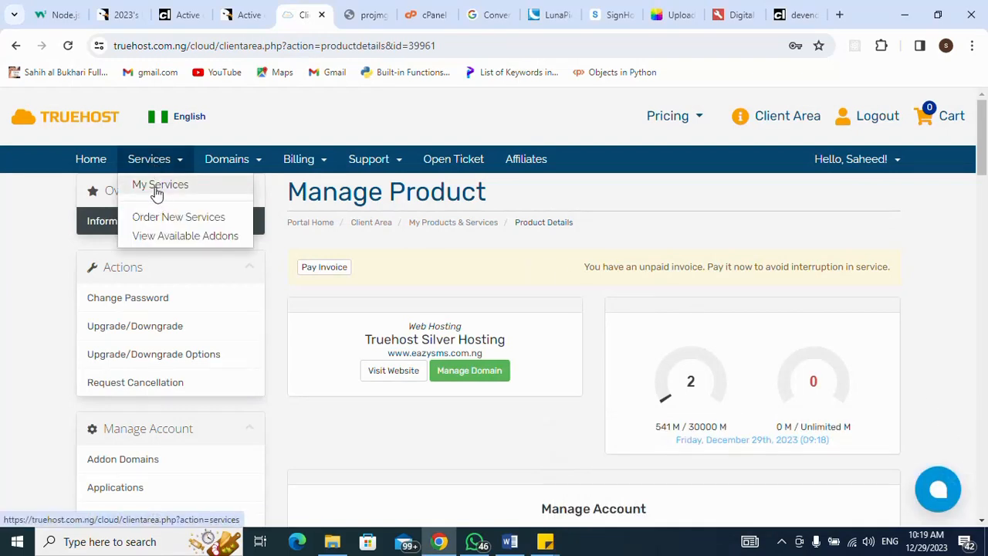
left_click(156, 191)
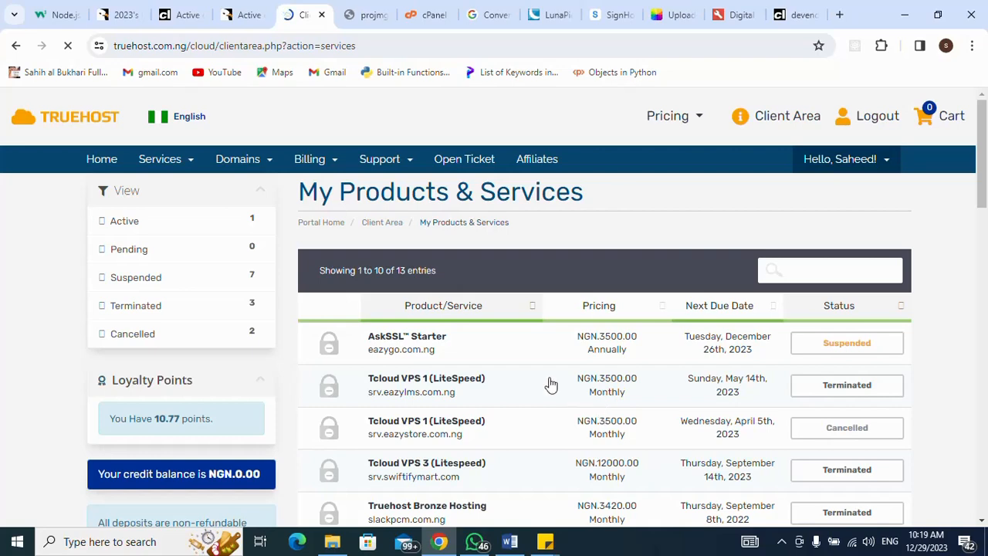
left_click(982, 198)
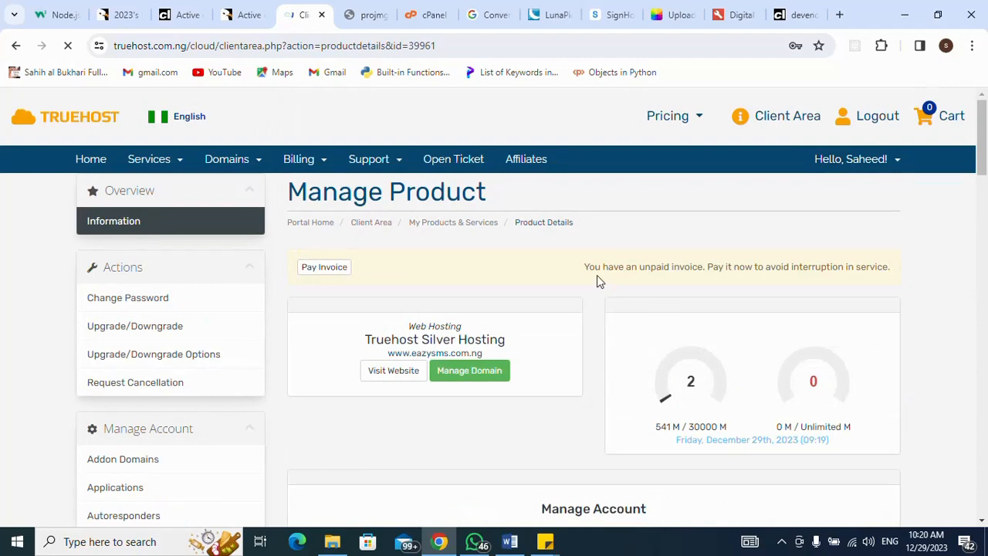
scroll(598, 282, "down", 6)
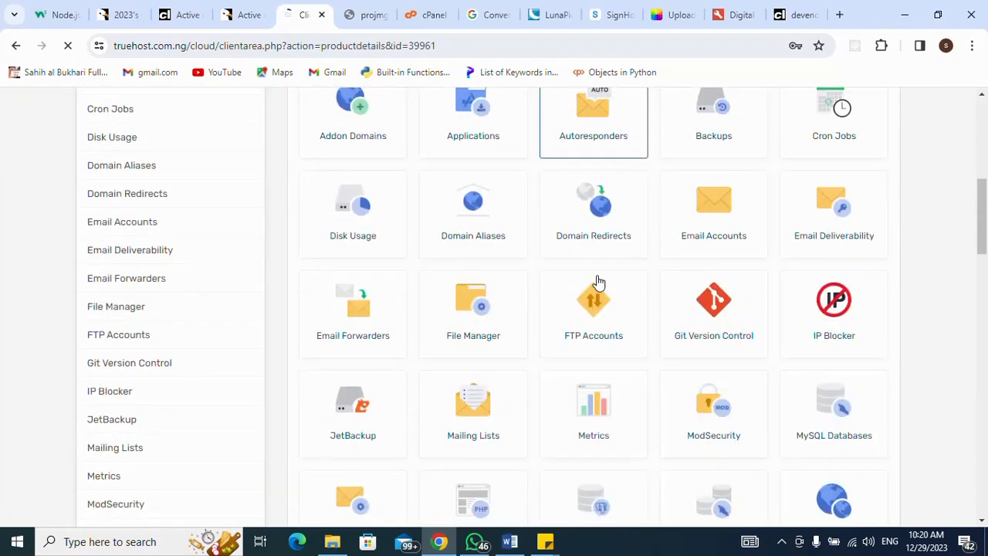
scroll(598, 282, "down", 10)
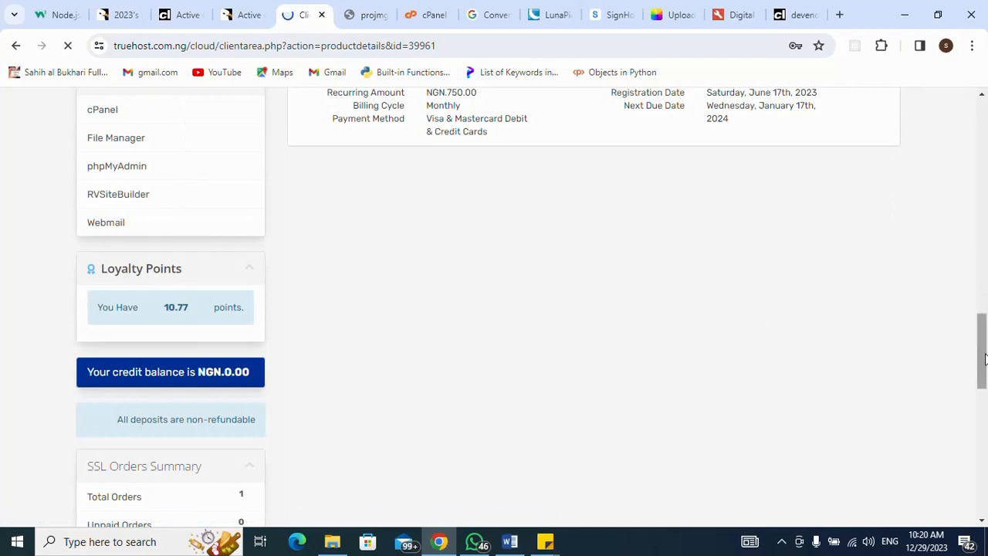
left_click_drag(983, 362, 980, 308)
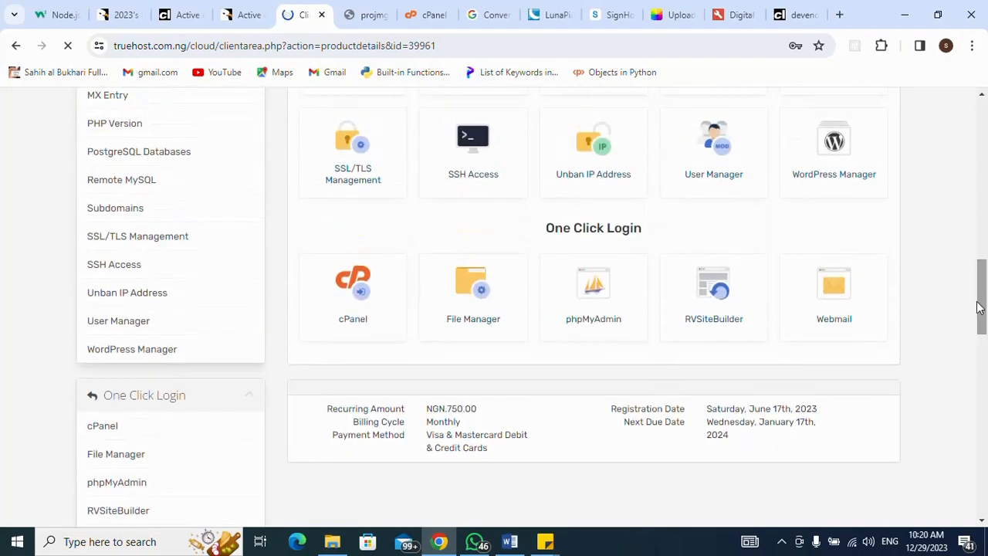
left_click(357, 292)
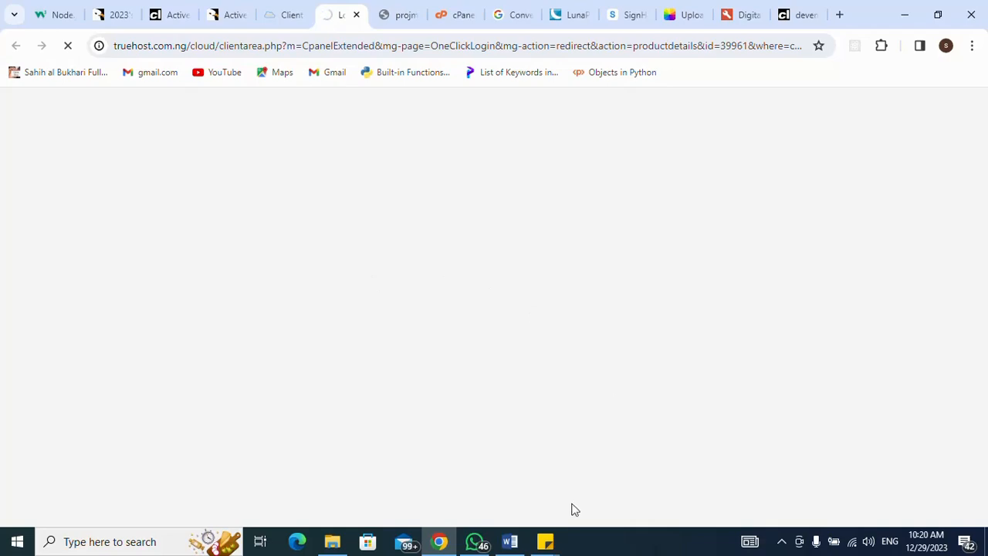
- Scroll cPanel's Tools page down to the Files section and launch File Manager
mouse_move(546, 543)
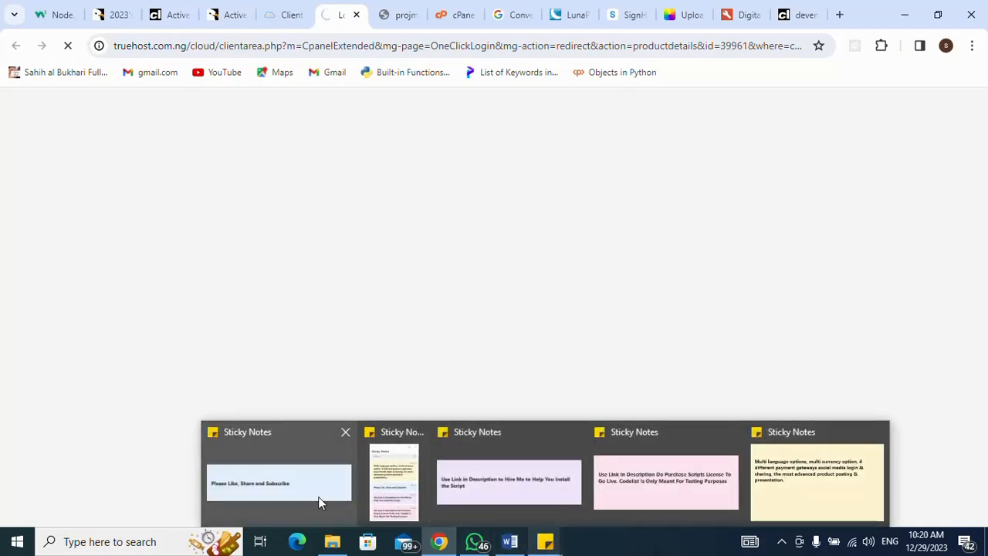
left_click(297, 488)
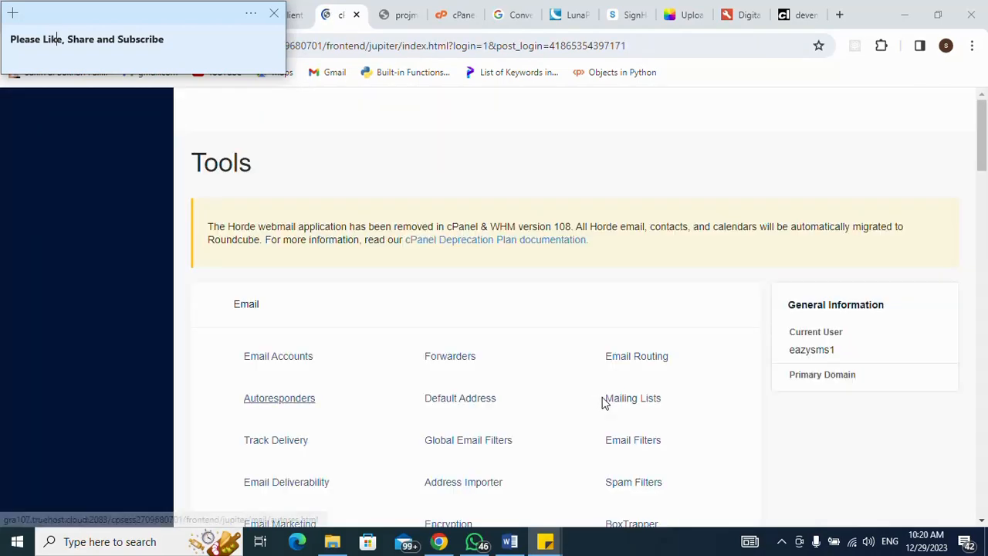
left_click(699, 173)
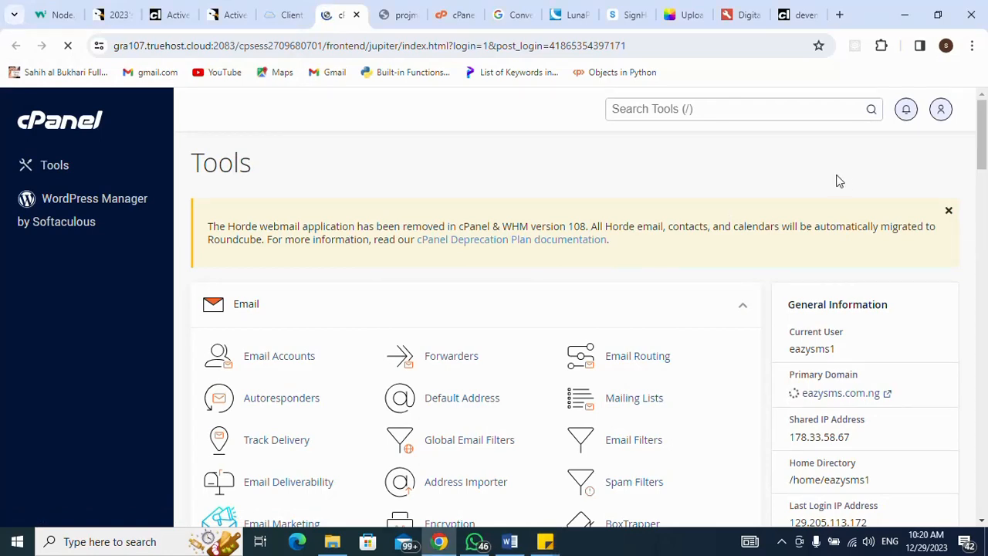
left_click_drag(983, 162, 983, 346)
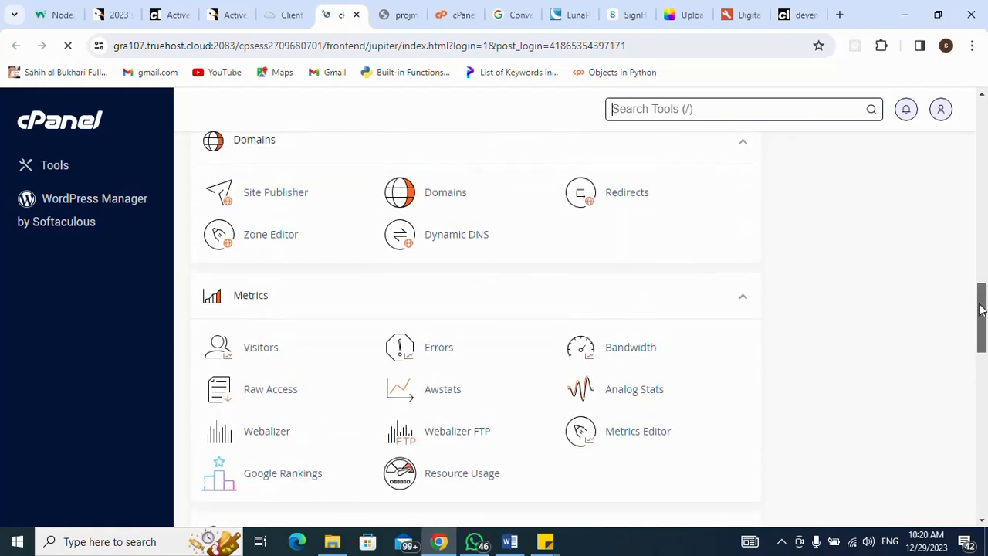
left_click_drag(979, 304, 969, 282)
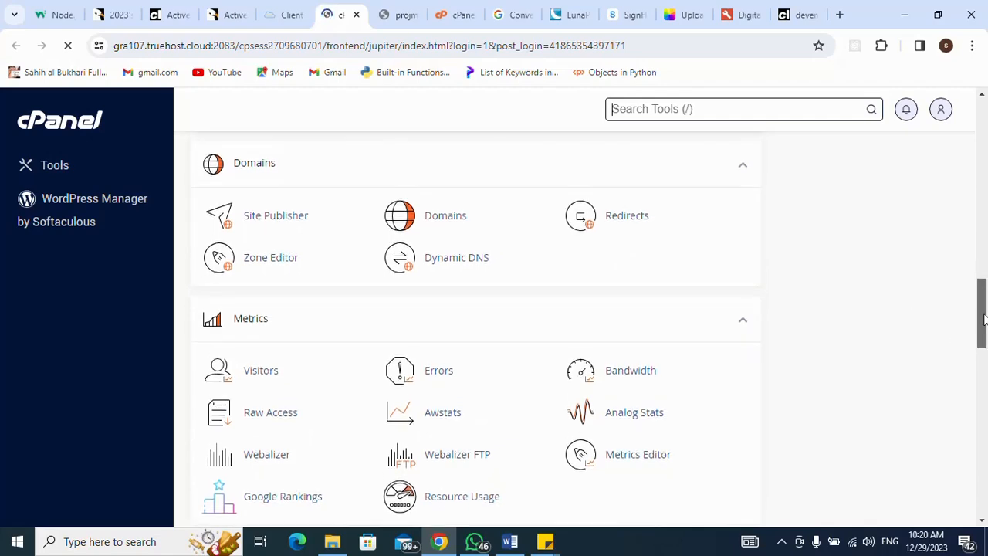
left_click_drag(983, 319, 981, 243)
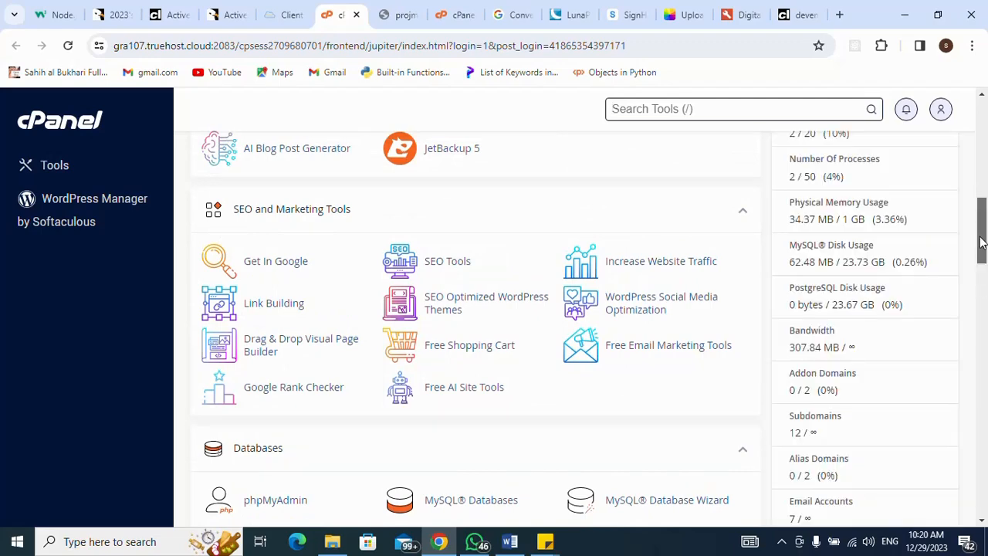
left_click_drag(982, 243, 974, 194)
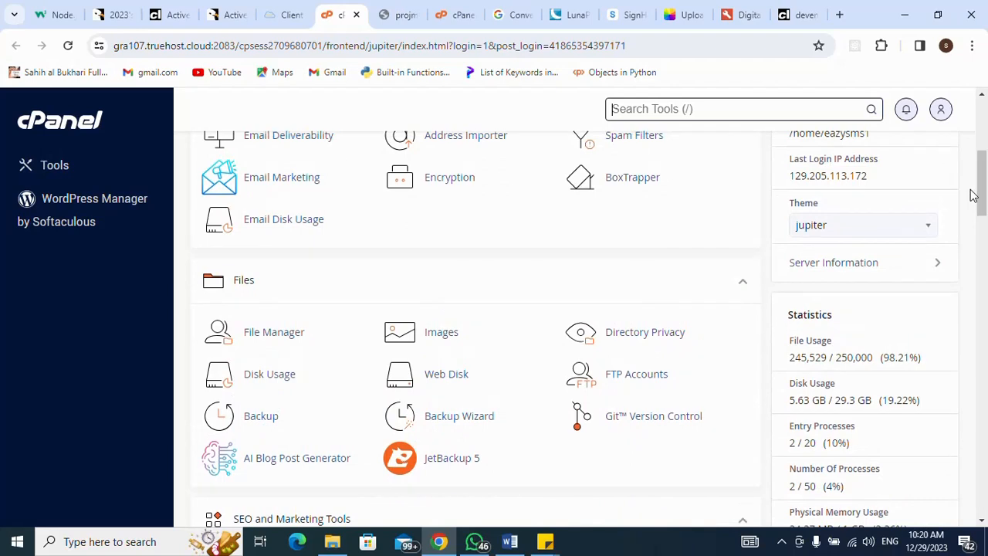
left_click(271, 340)
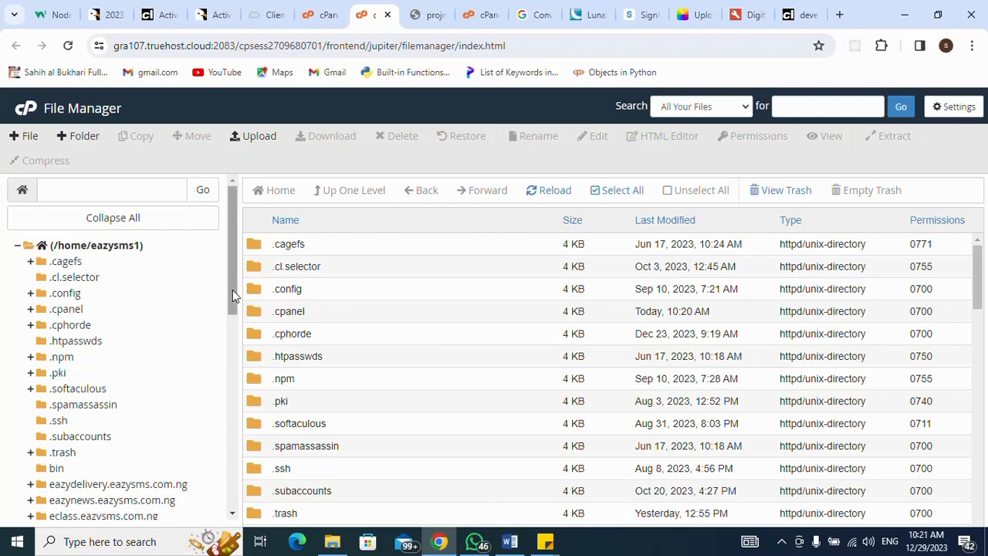
- Open the projmg folder holding install.zip and go to its Upload page
left_click_drag(233, 290, 227, 409)
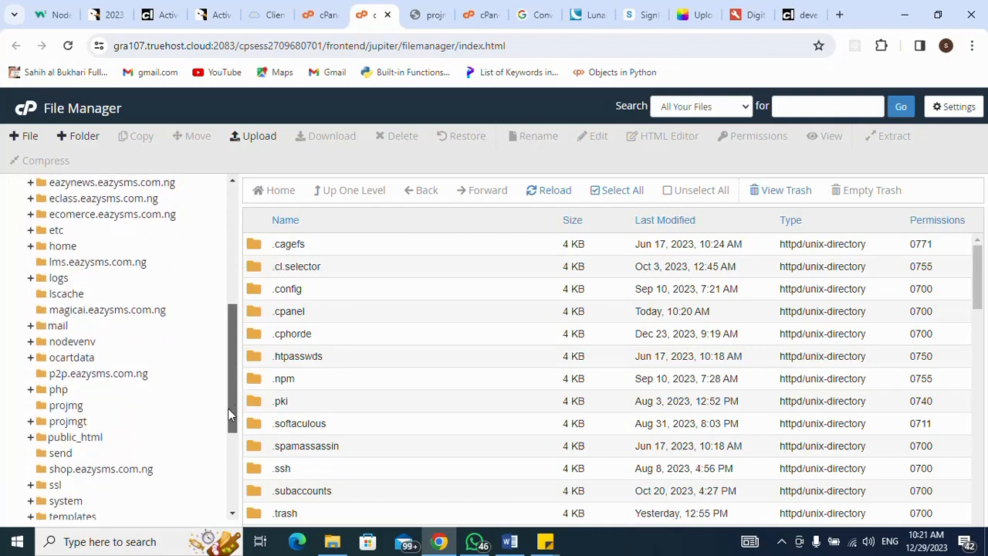
left_click(54, 407)
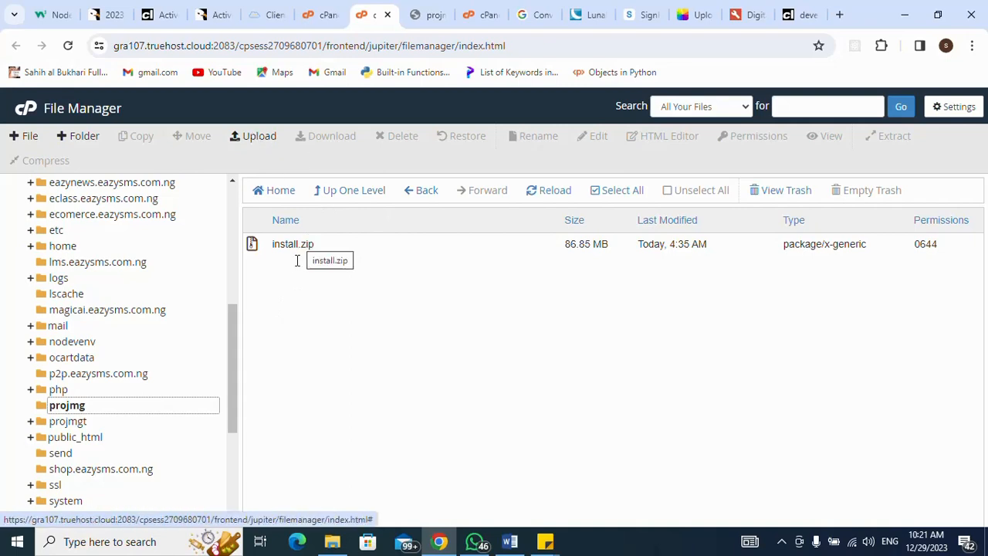
left_click(340, 547)
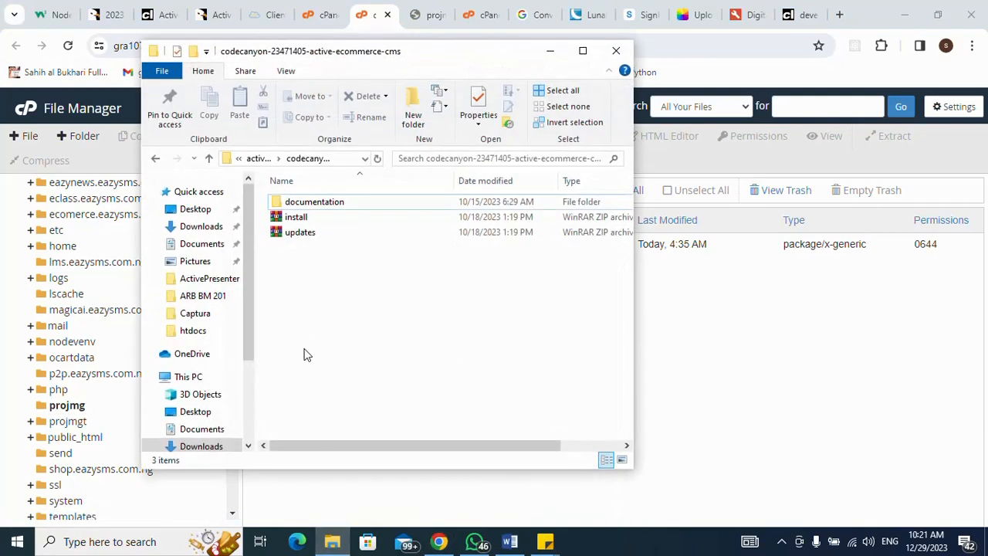
left_click(549, 50)
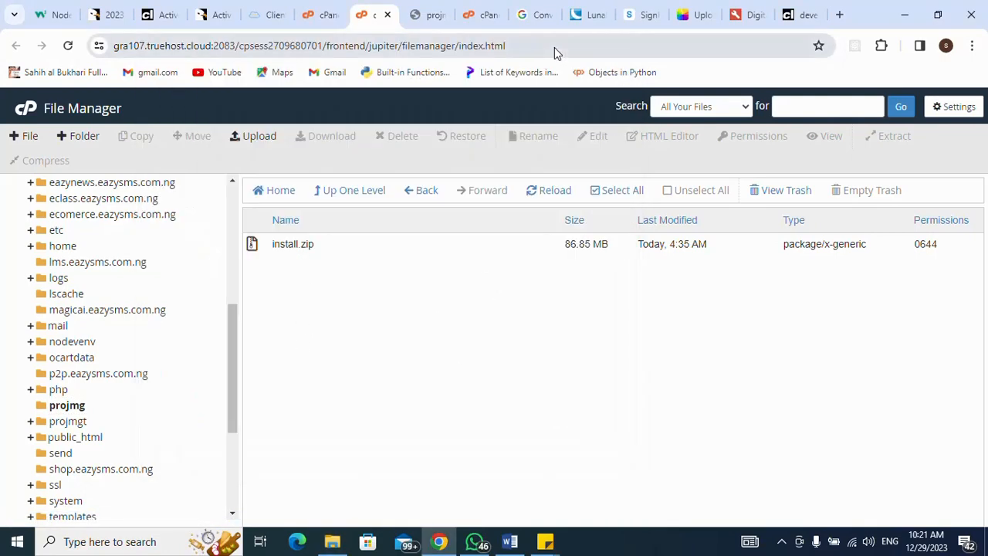
left_click(251, 138)
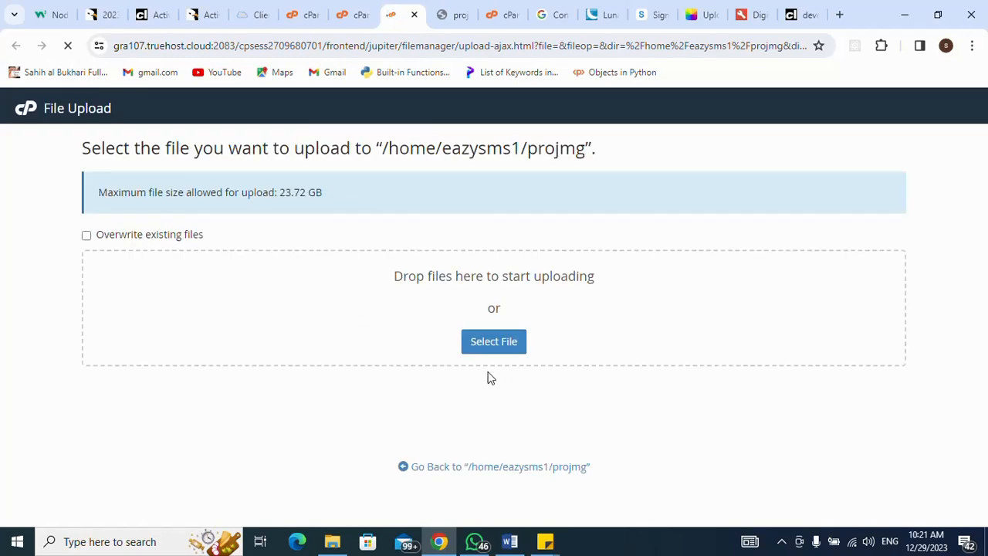
- Use Select File on the projmg upload page to bring up the Windows Open dialog
mouse_move(326, 549)
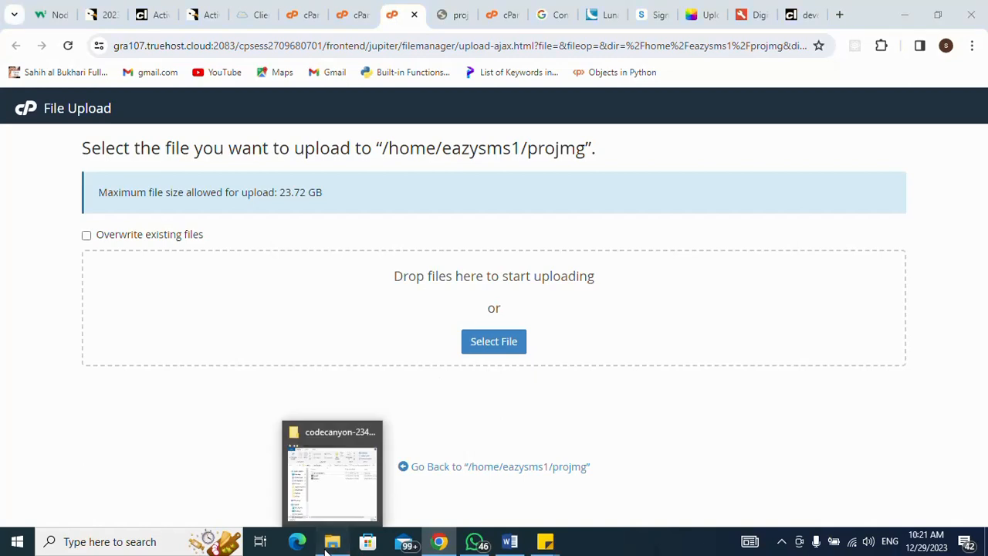
left_click(332, 471)
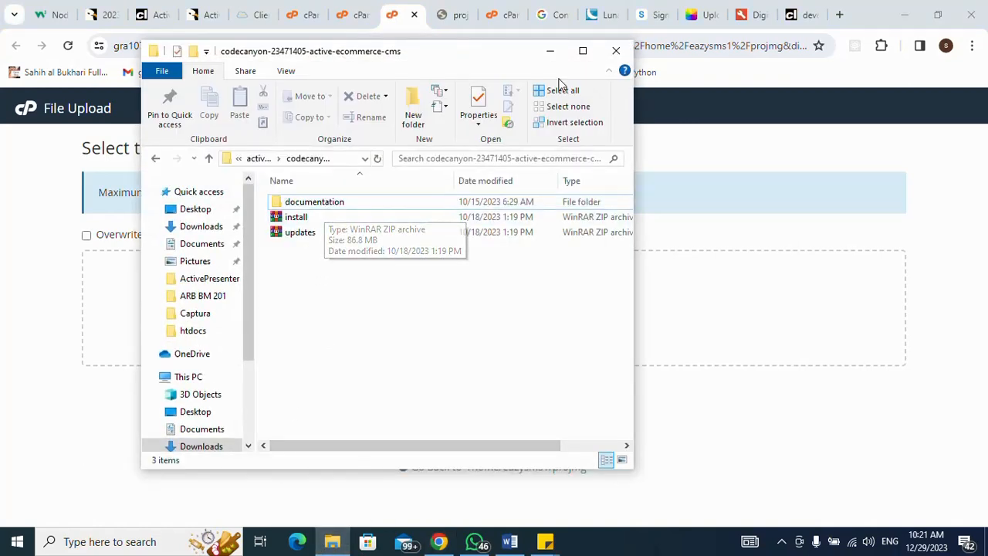
left_click(550, 50)
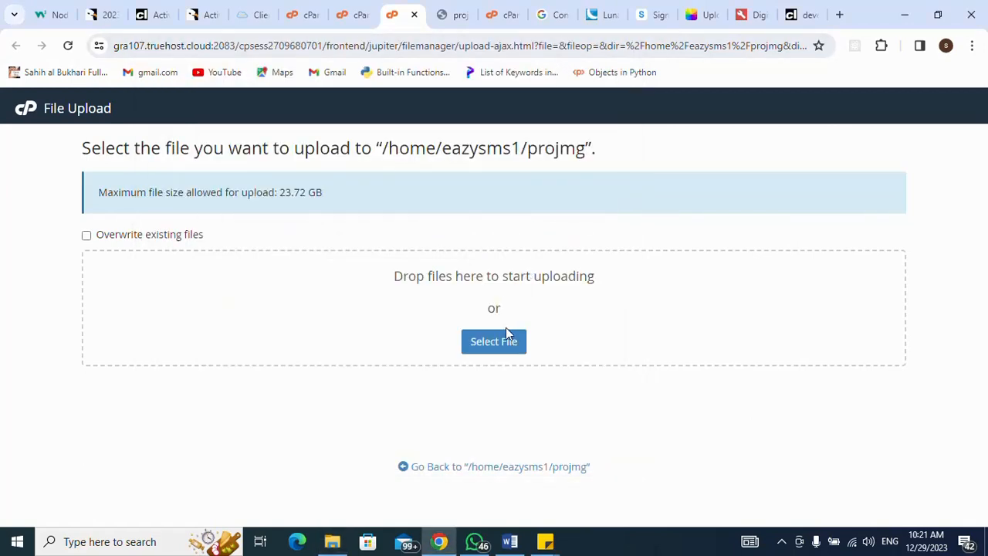
left_click(501, 348)
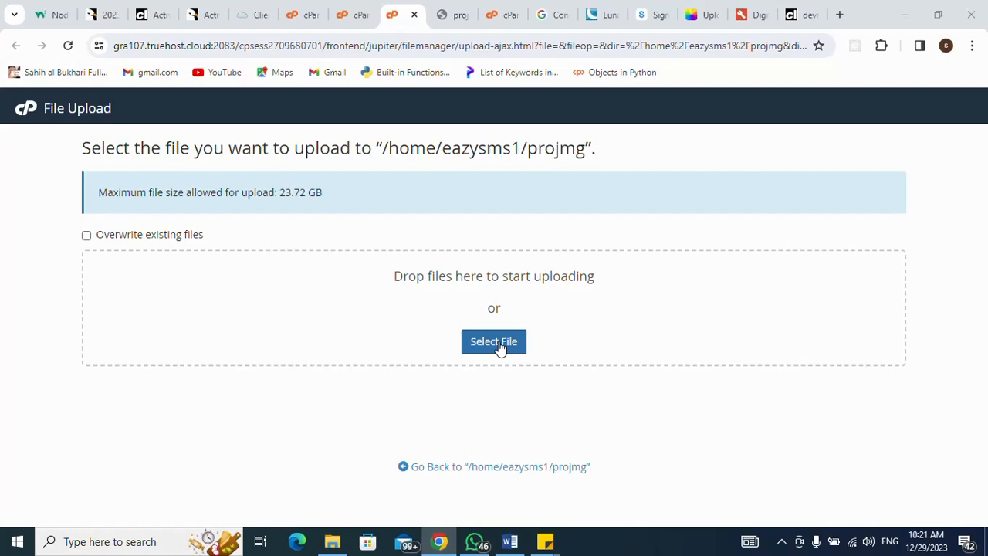
left_click(500, 348)
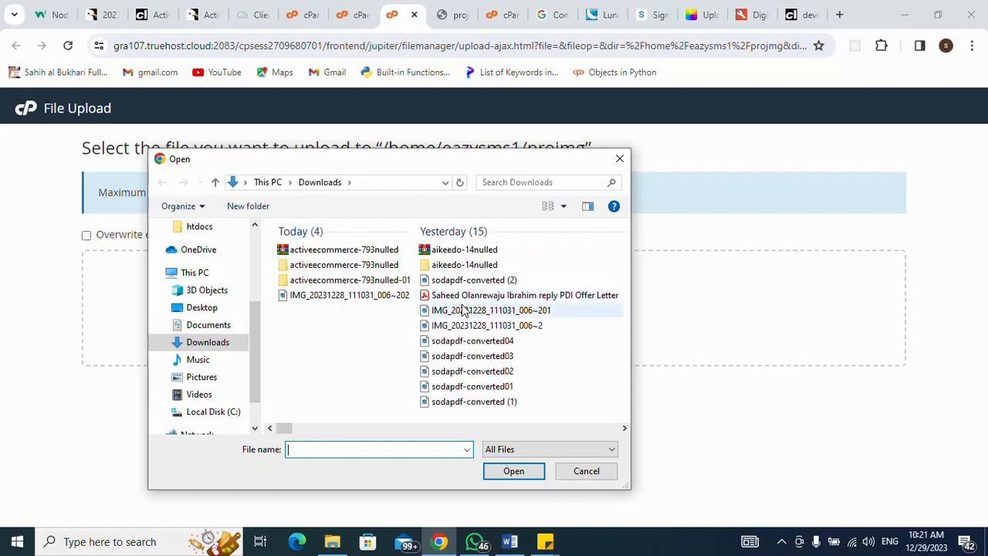
- Select the codecanyon install archive in the file picker, then cancel it and return to File Manager
double_click(334, 265)
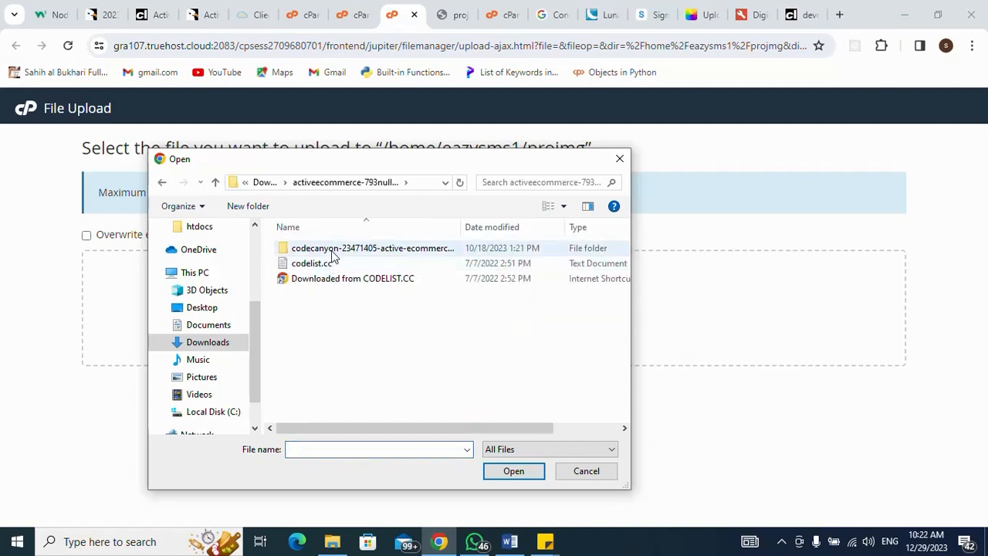
double_click(333, 251)
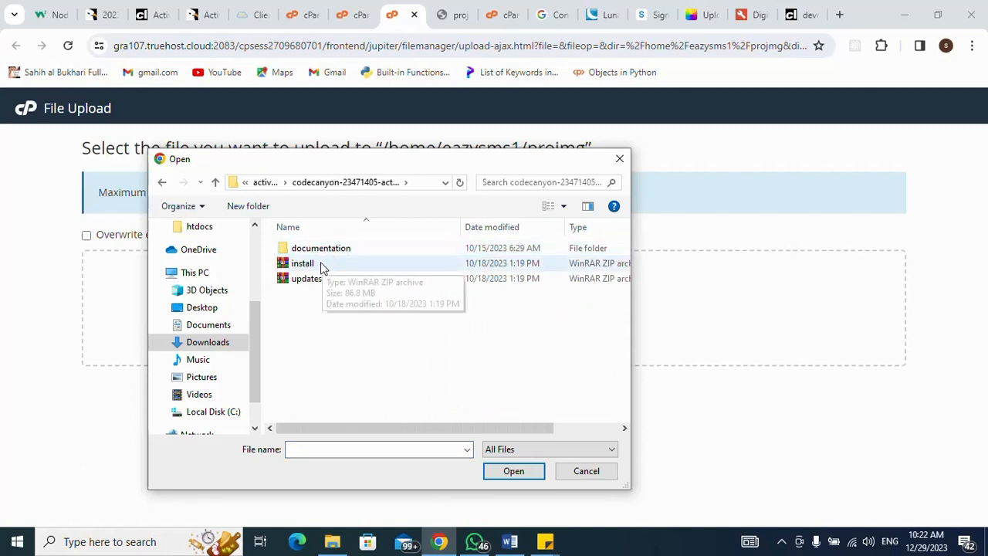
left_click(321, 263)
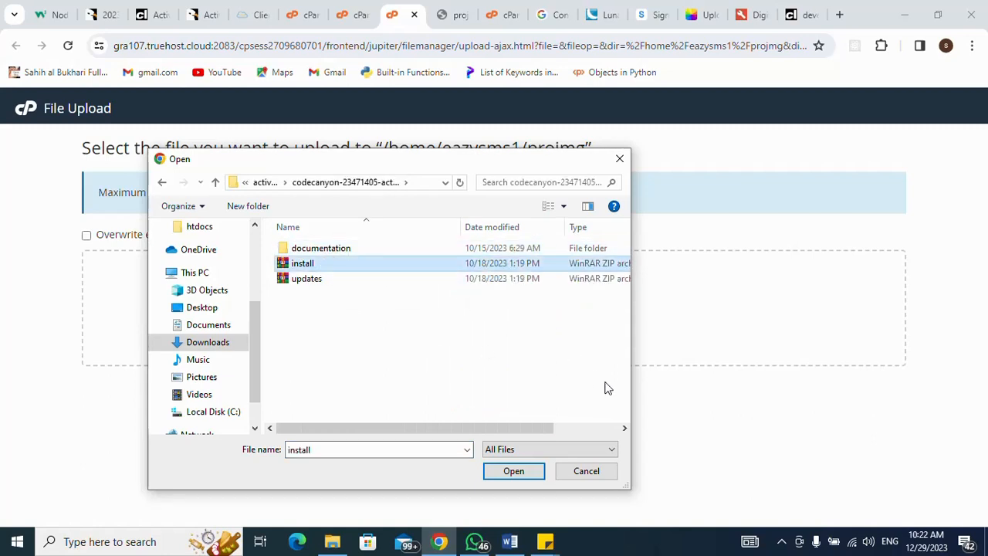
left_click(619, 158)
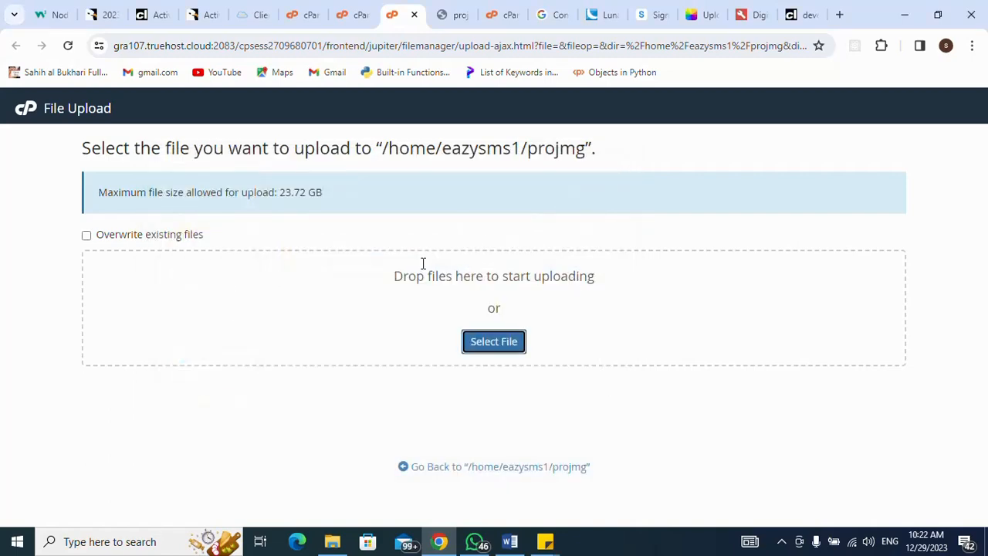
left_click(356, 17)
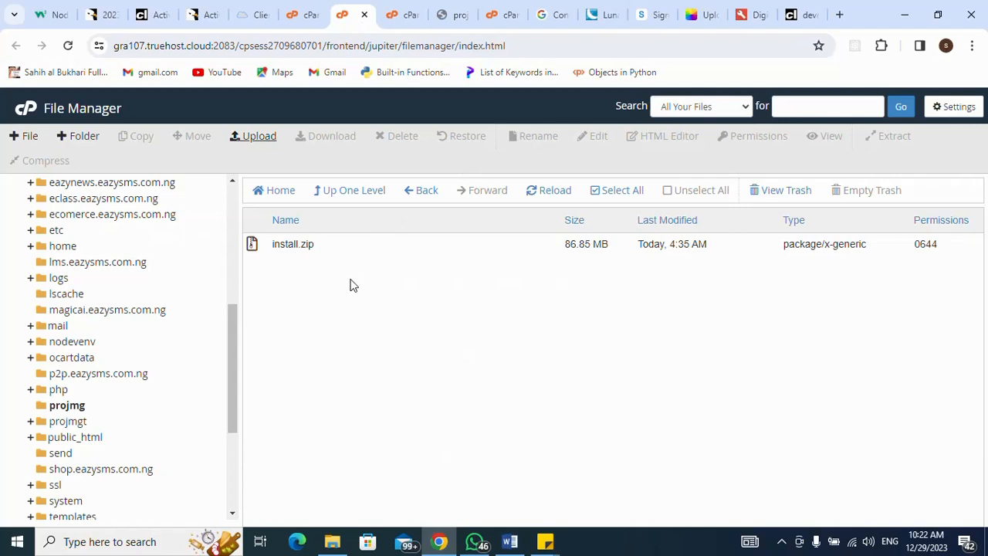
- Extract install.zip into /projmg and close the Extraction Results window
left_click(252, 246)
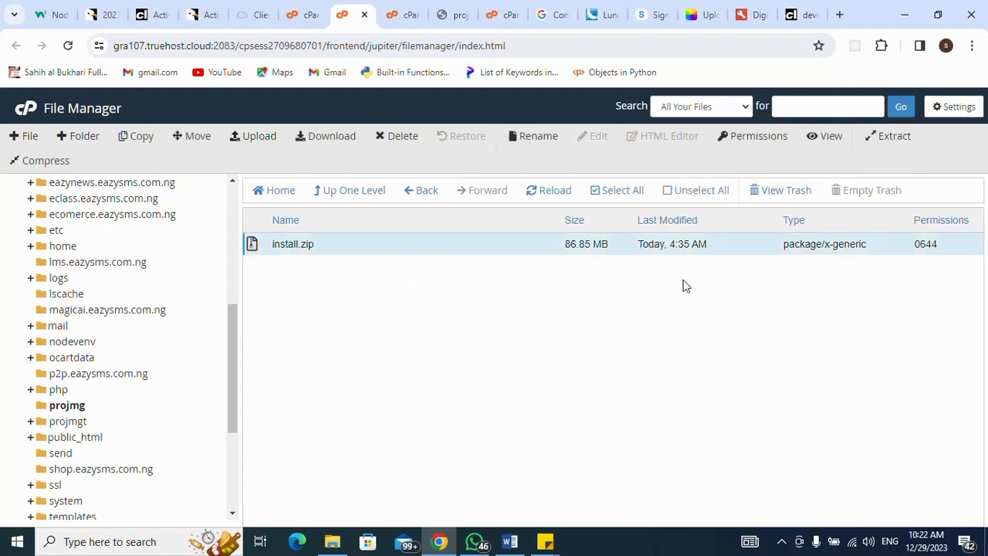
left_click(894, 139)
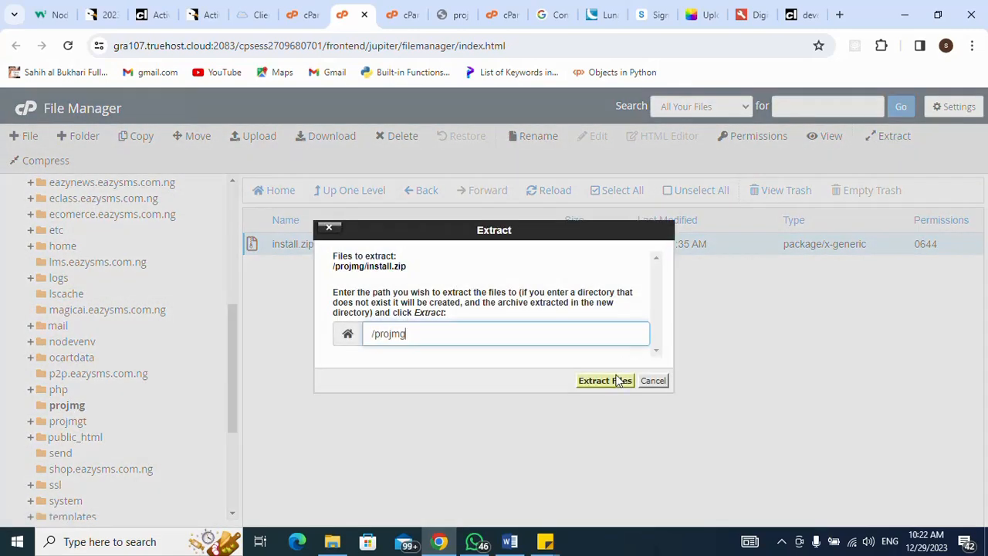
left_click(617, 381)
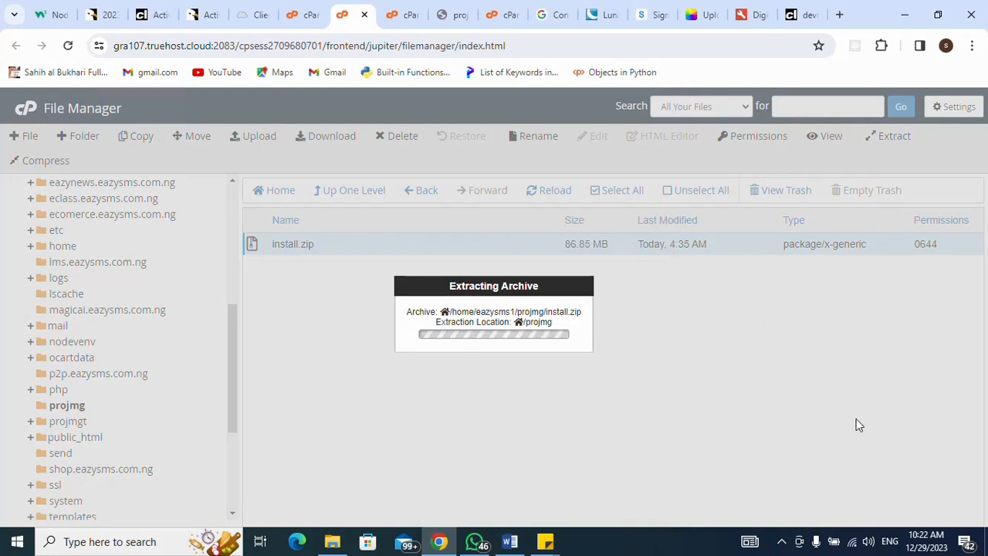
left_click(781, 541)
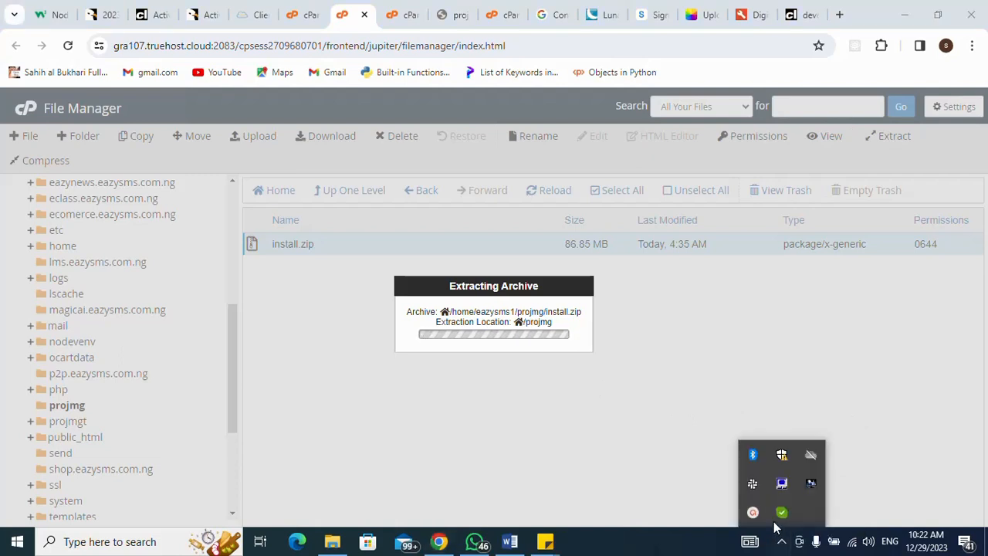
left_click(755, 513)
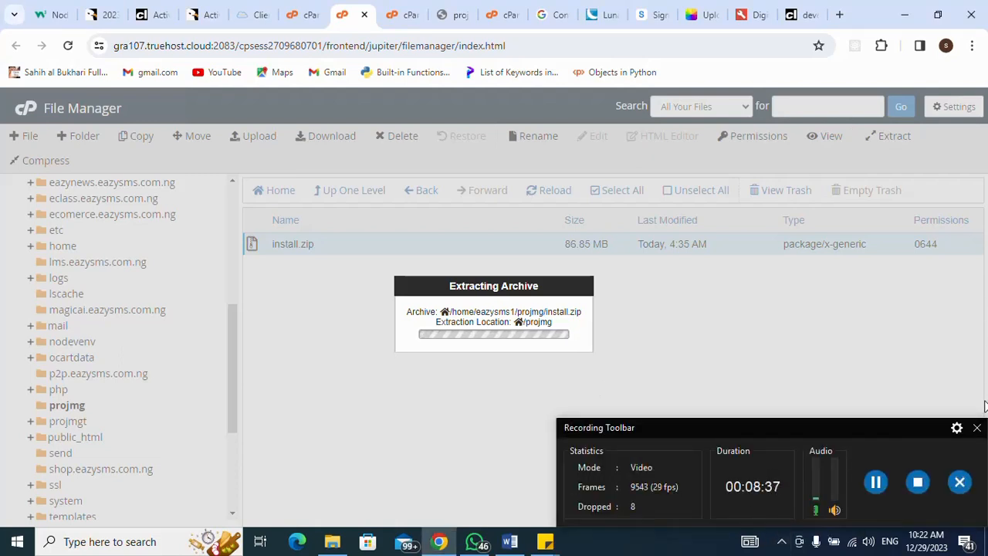
left_click(977, 427)
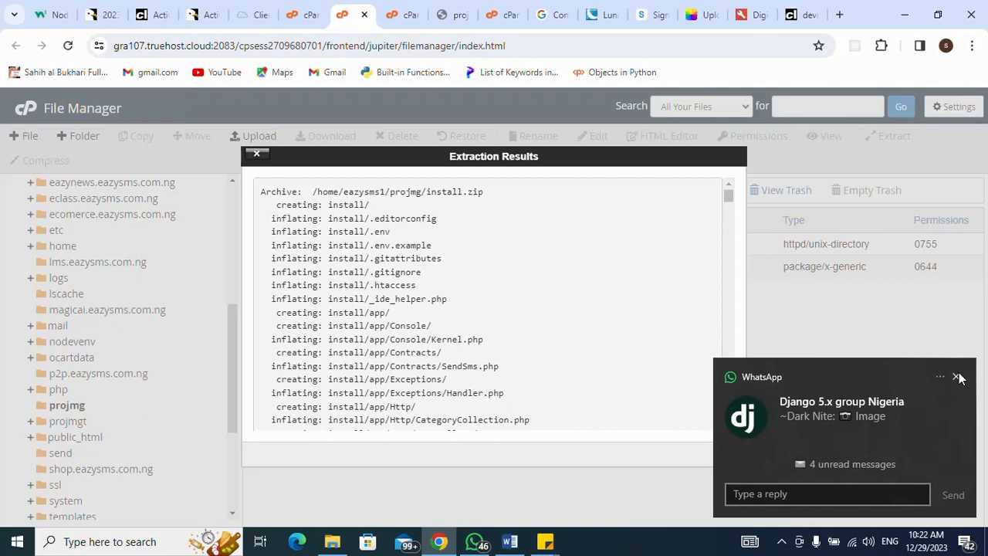
left_click(957, 377)
left_click(735, 458)
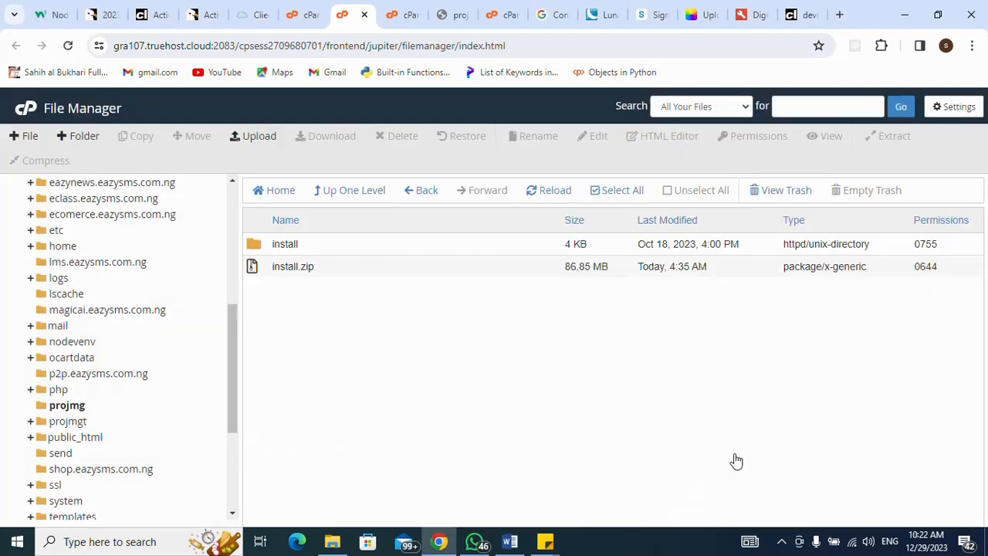
mouse_move(553, 544)
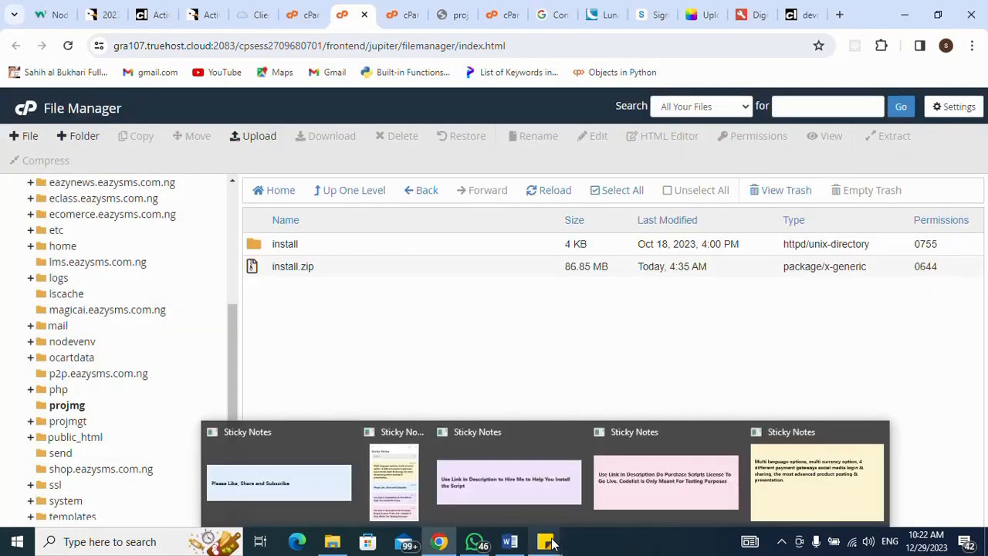
left_click(508, 492)
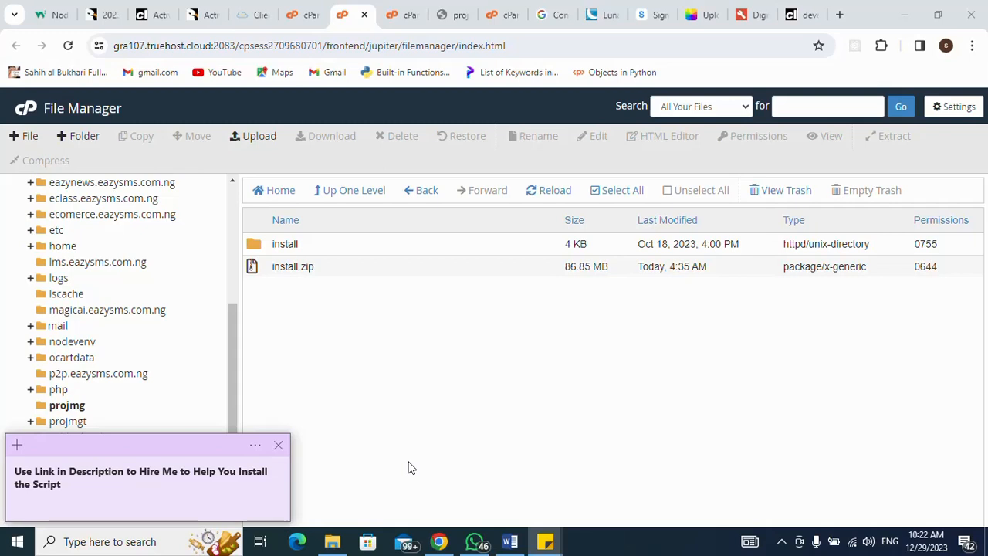
left_click(359, 394)
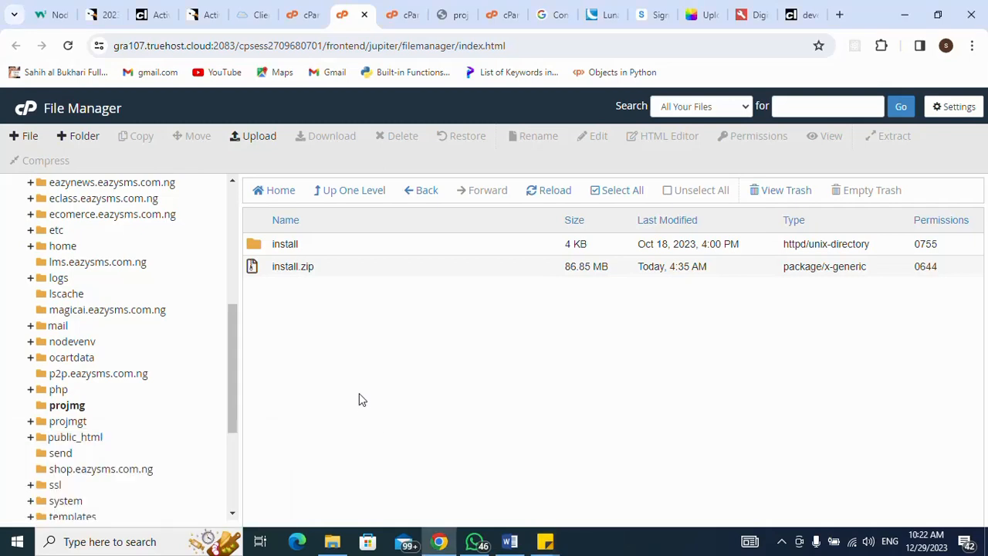
double_click(257, 246)
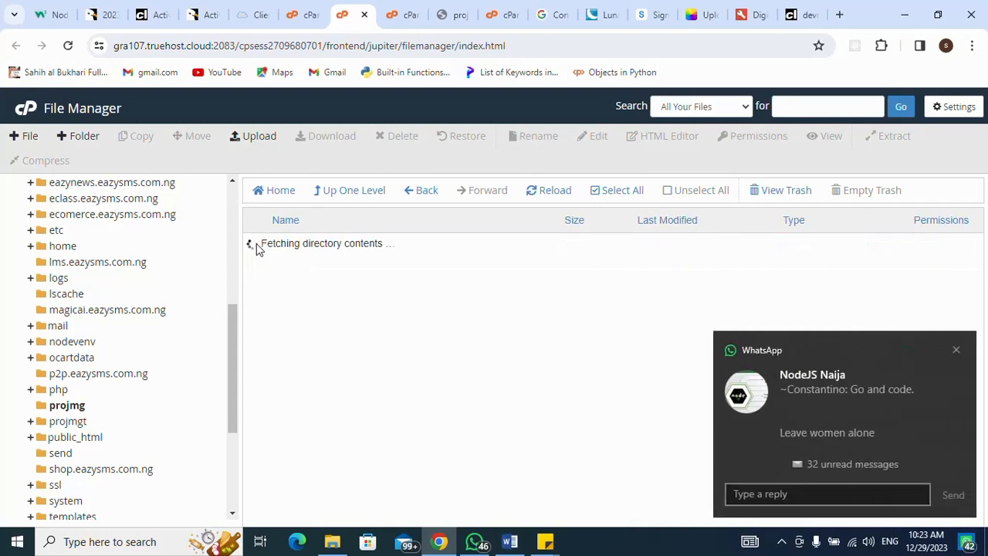
left_click(956, 350)
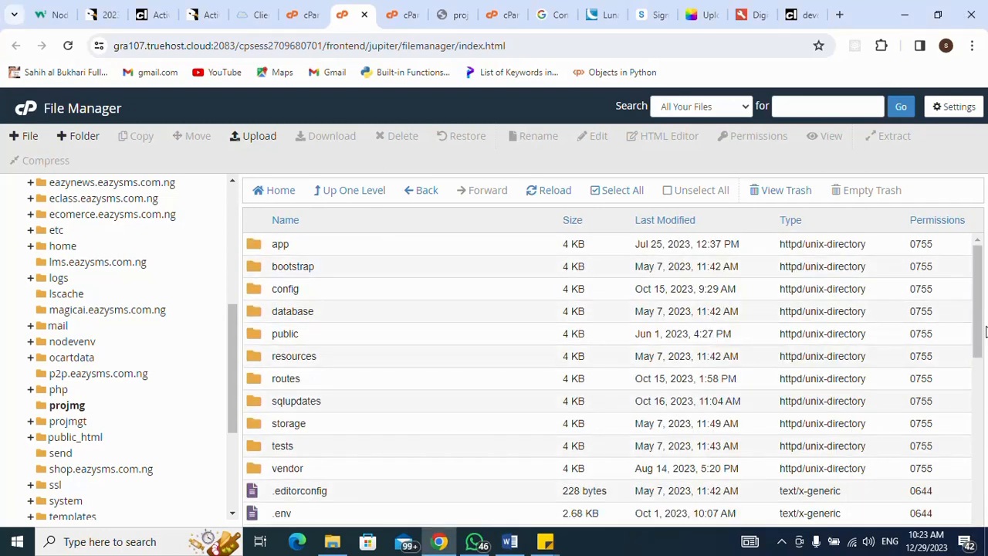
left_click(338, 195)
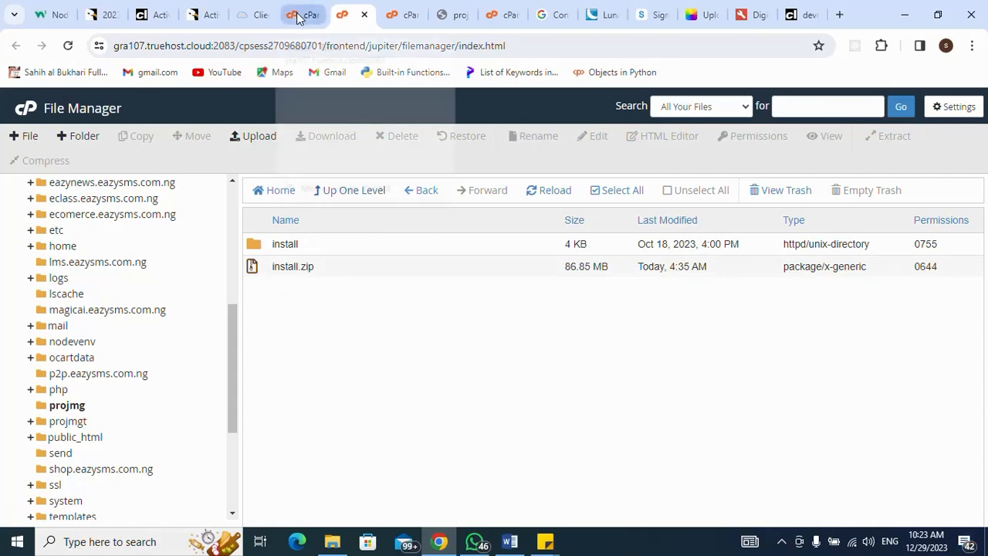
mouse_move(299, 17)
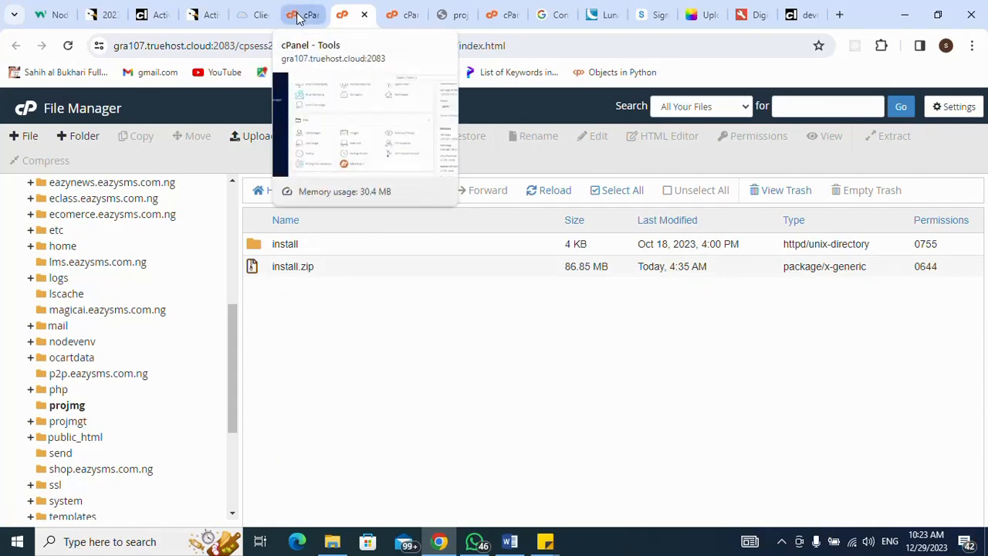
- Return to the cPanel Tools page and open MySQL Databases from the Databases section
left_click(300, 17)
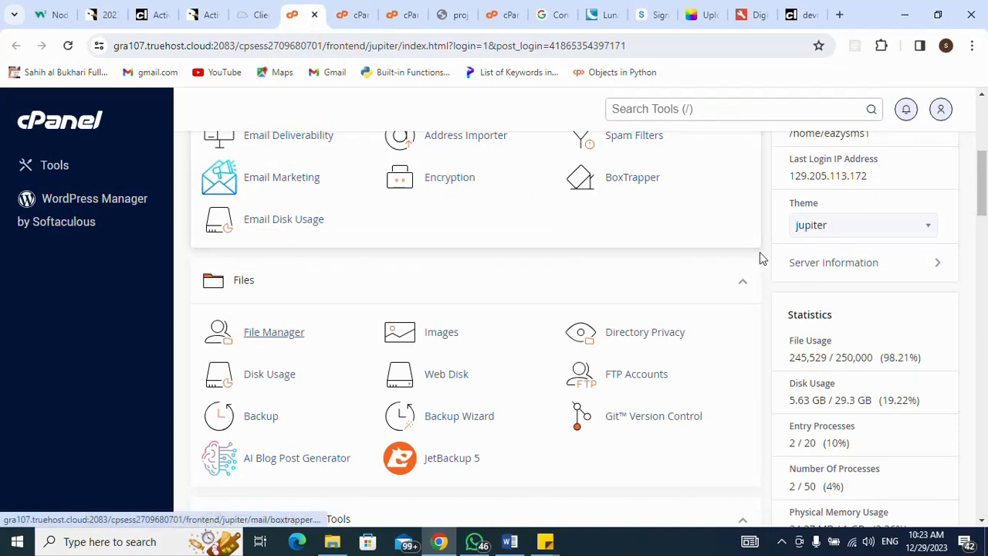
left_click_drag(984, 207, 984, 274)
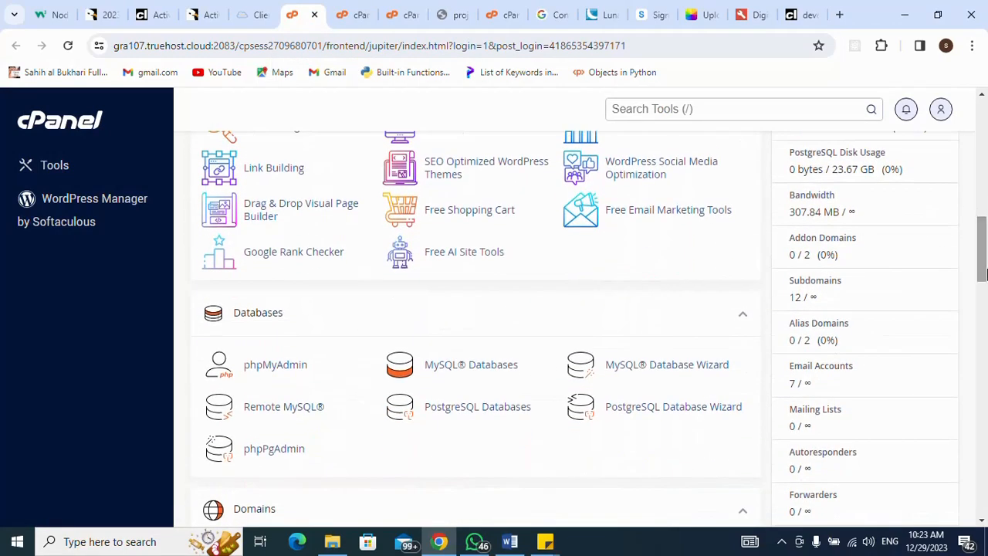
left_click(453, 370)
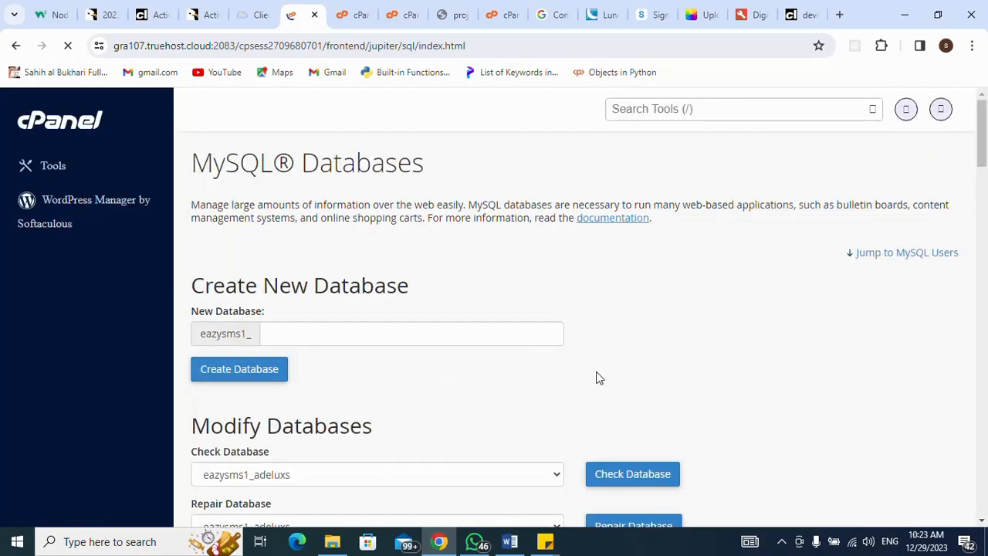
- Create the MySQL database projmg (eazysms1_projmg) and go back to MySQL Databases
left_click(468, 332)
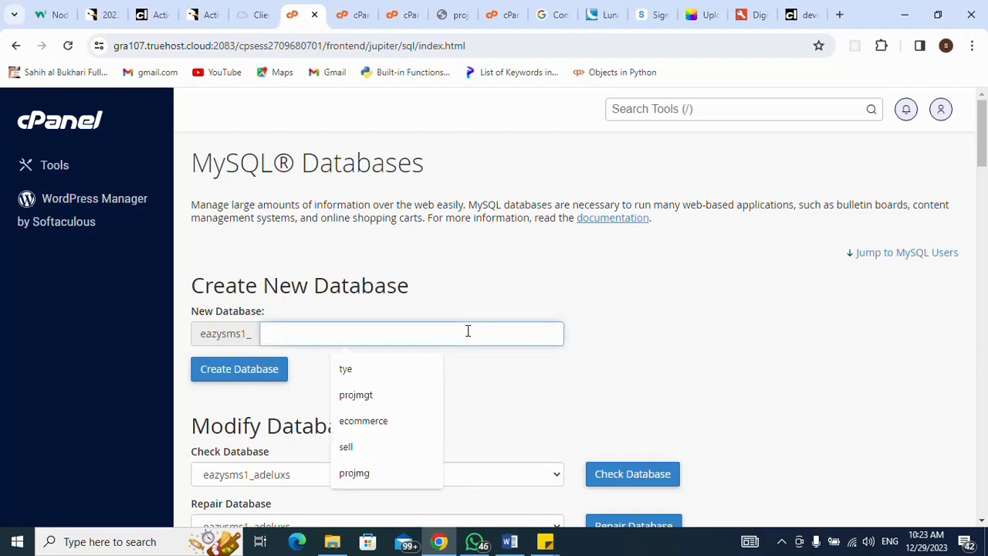
left_click(366, 476)
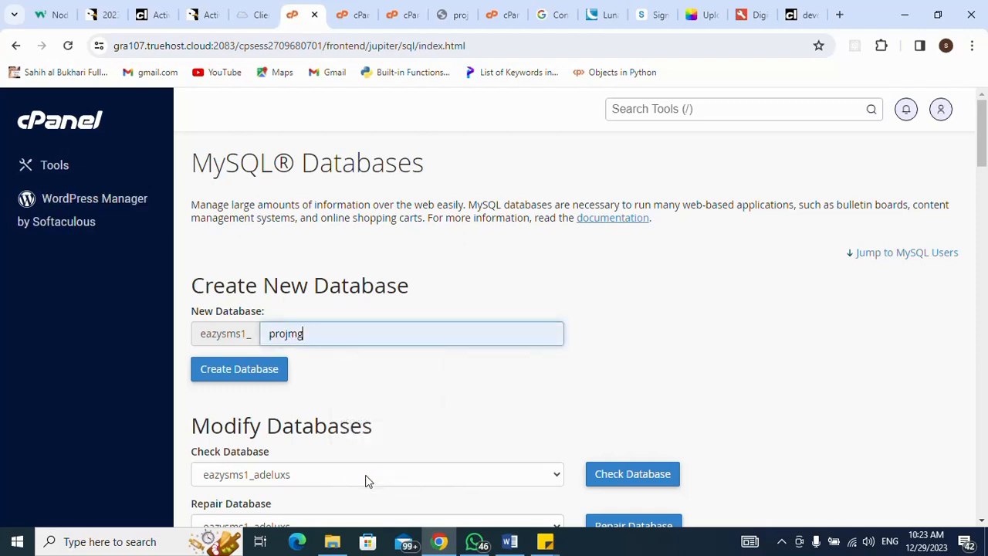
left_click(258, 374)
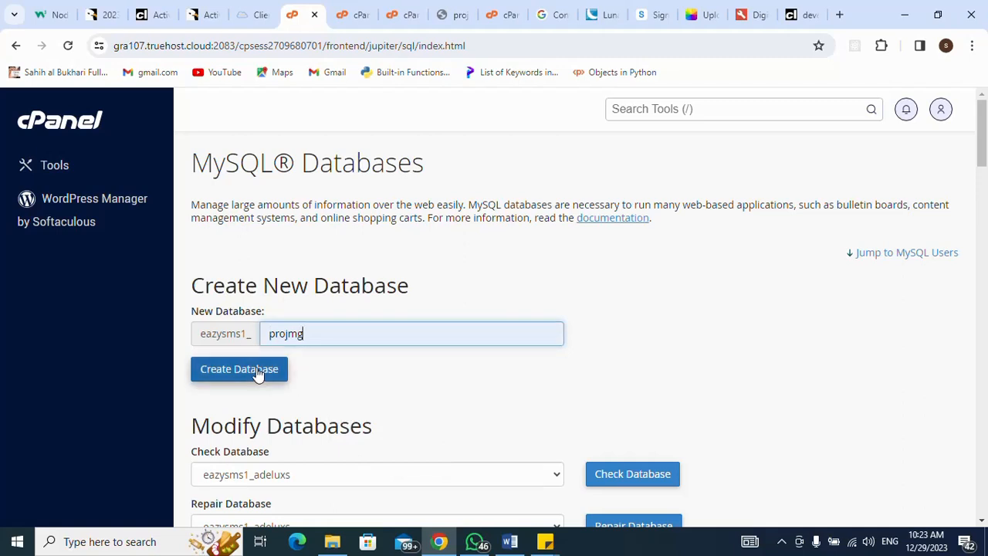
left_click(259, 371)
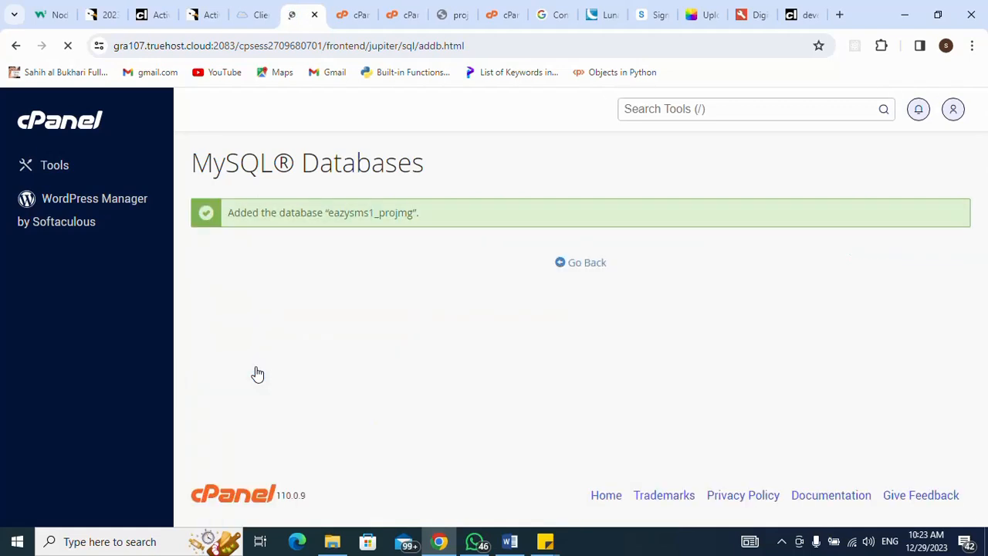
left_click(586, 265)
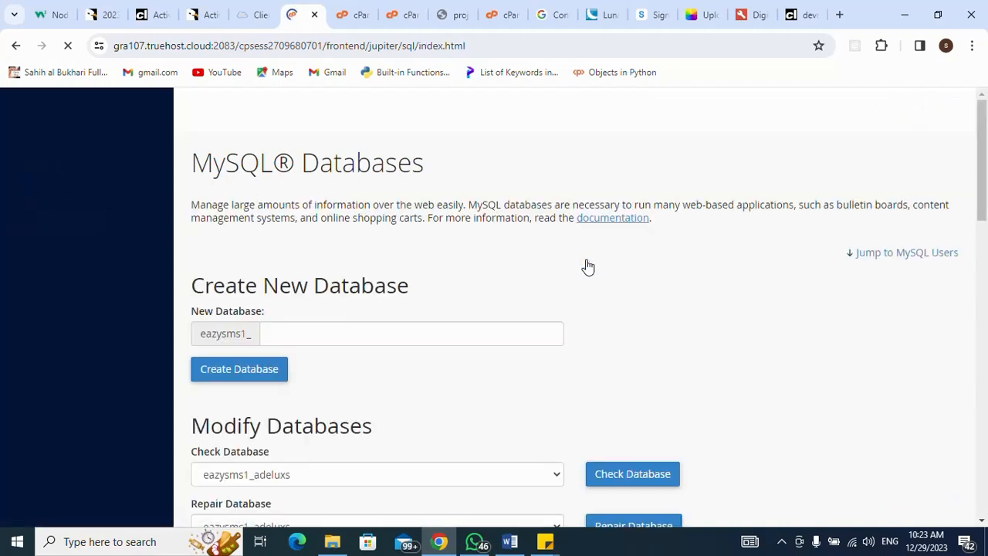
- Enter projmguser as the new MySQL username, removing the stray 't'
scroll(588, 267, "down", 1)
scroll(588, 266, "down", 3)
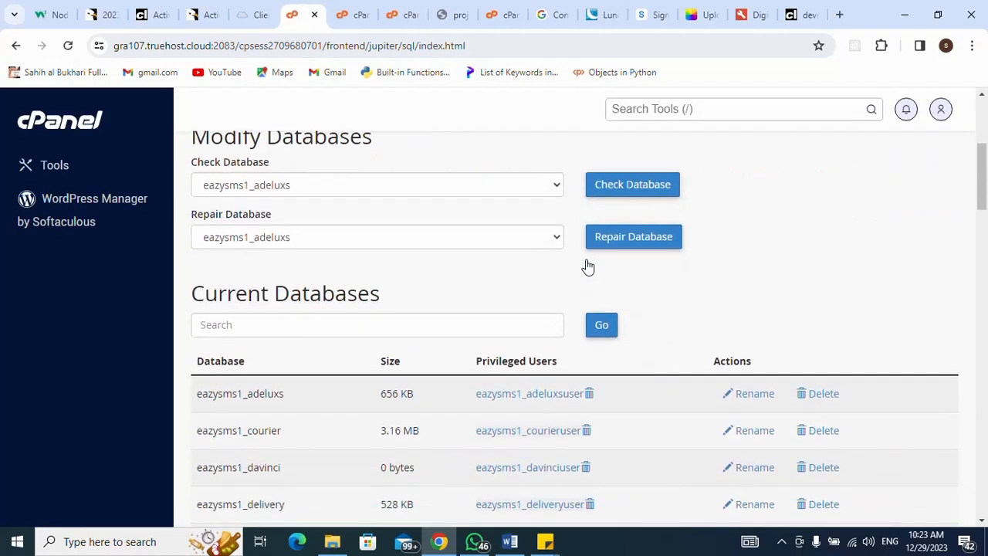
scroll(588, 267, "down", 8)
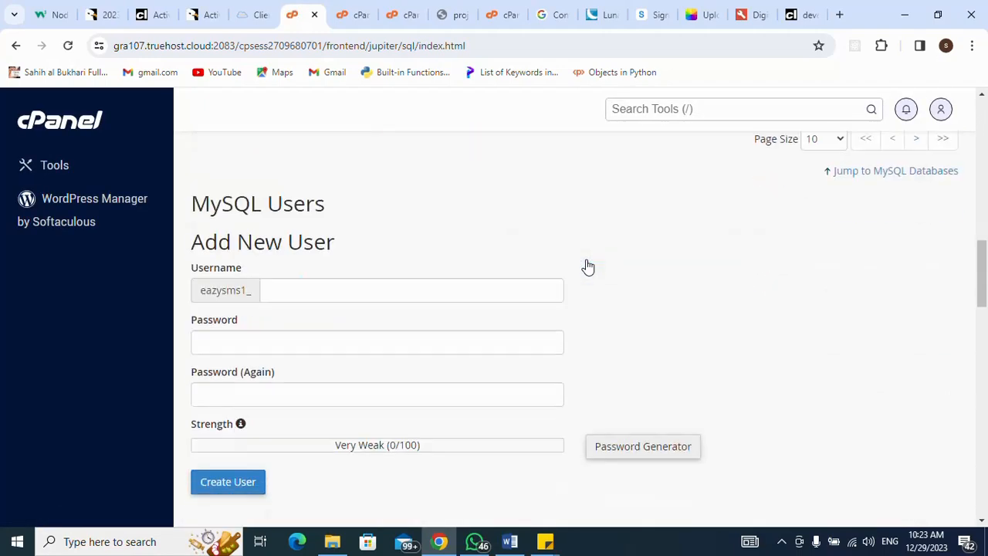
scroll(589, 267, "down", 1)
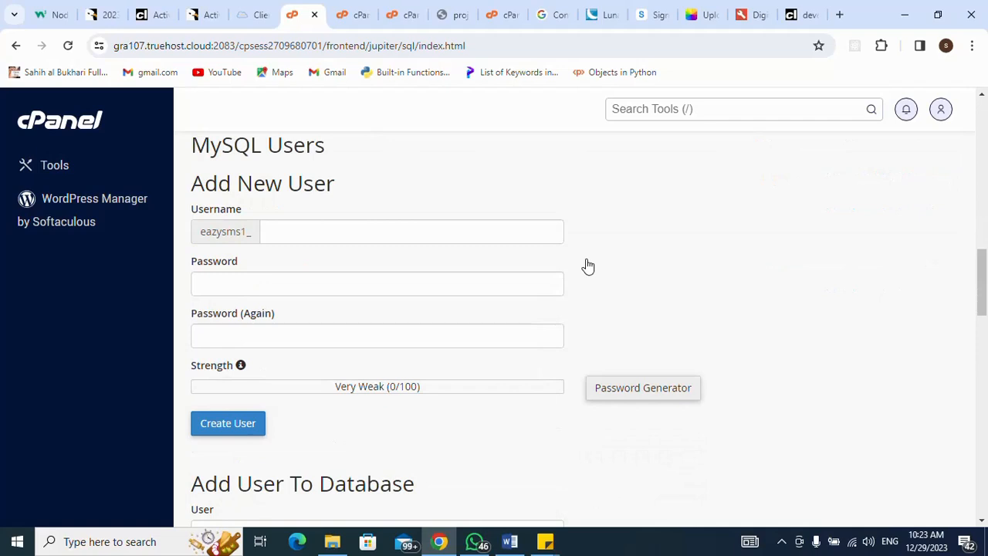
left_click(525, 230)
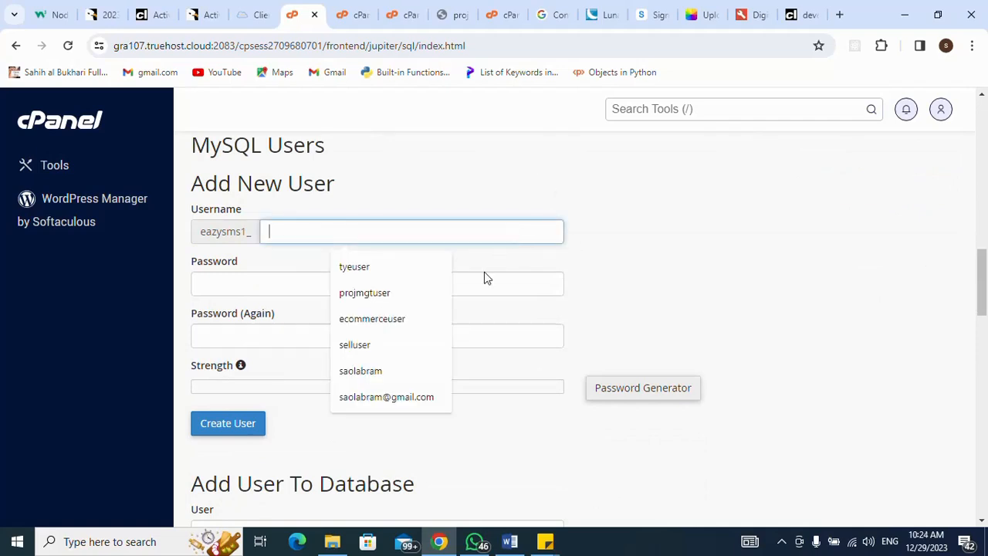
left_click(400, 300)
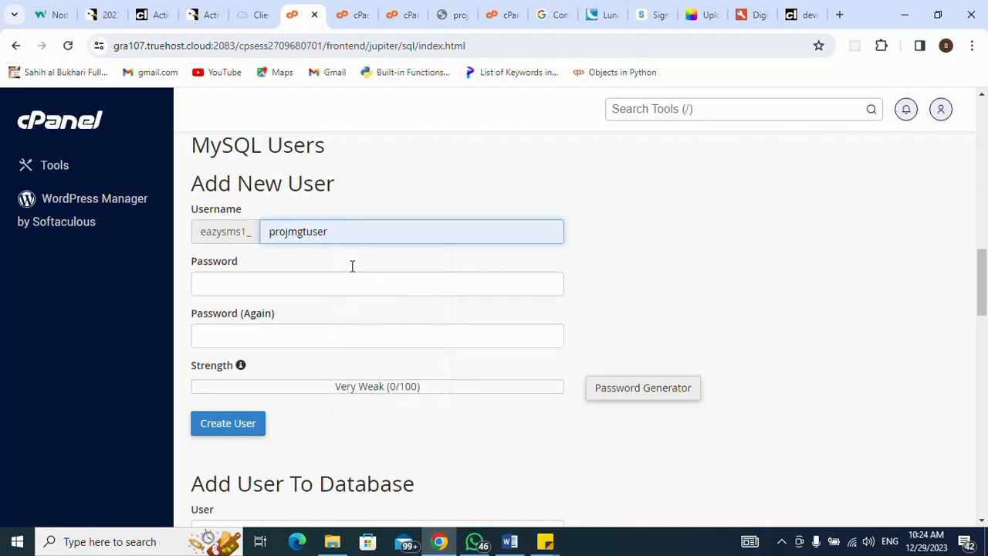
left_click(307, 232)
key("BackSpace")
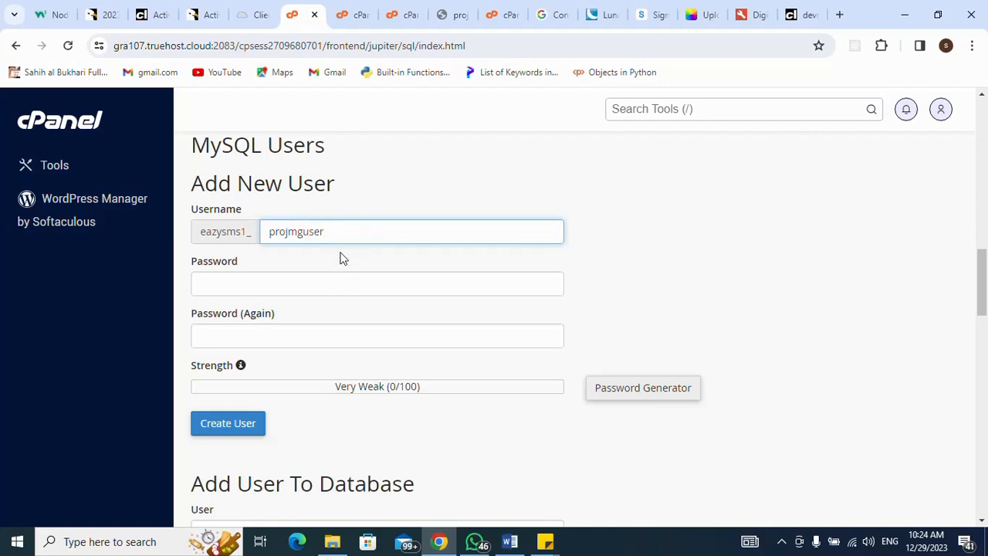
key("shift+Left")
key("shift+Left")
key("shift+Left")
key("shift+Left")
key("shift+Left")
key("shift+Left")
key("shift+Left")
key("shift+Left")
key("shift+Left")
key("shift+Left")
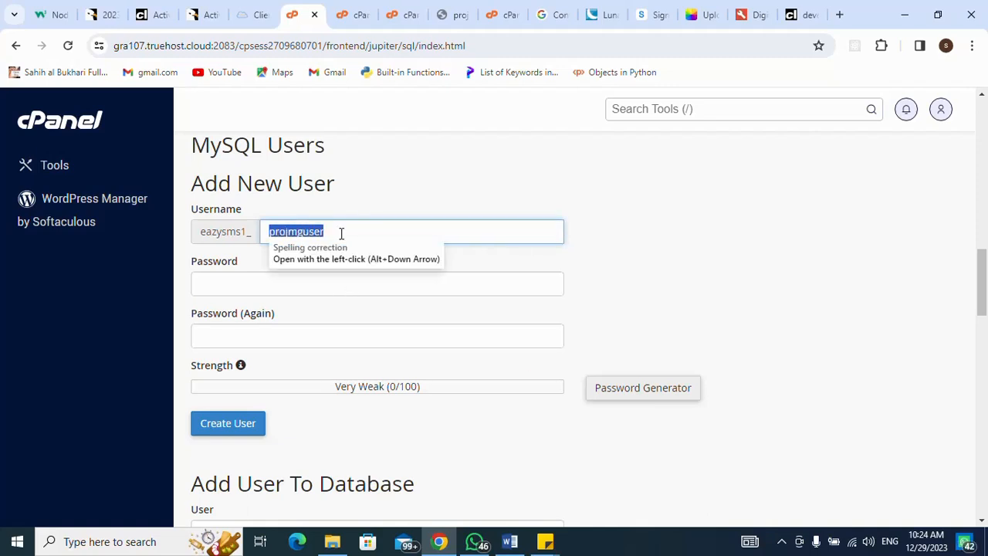
- Enter and confirm a strong password, create the user, and decline the browser's password save
left_click(313, 289)
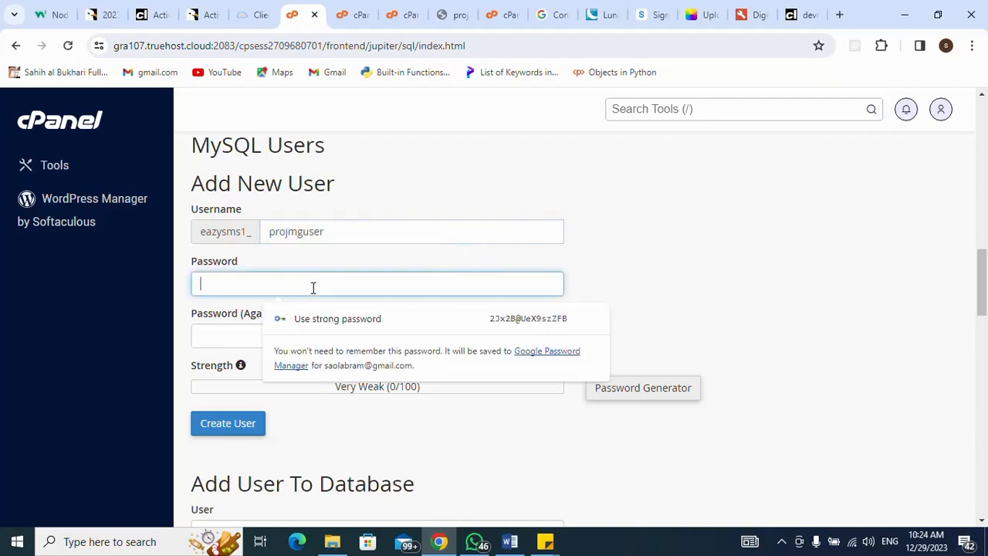
type("**********")
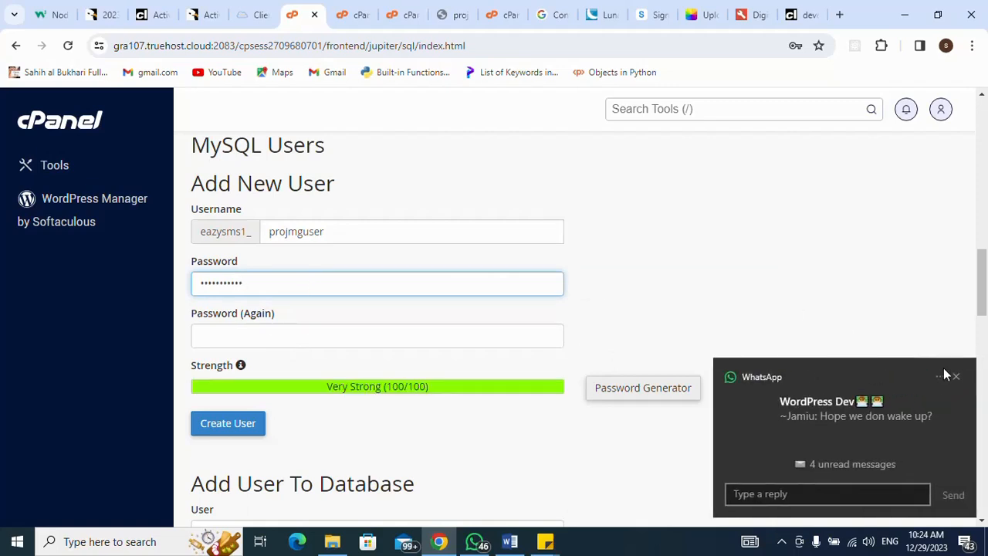
left_click(956, 378)
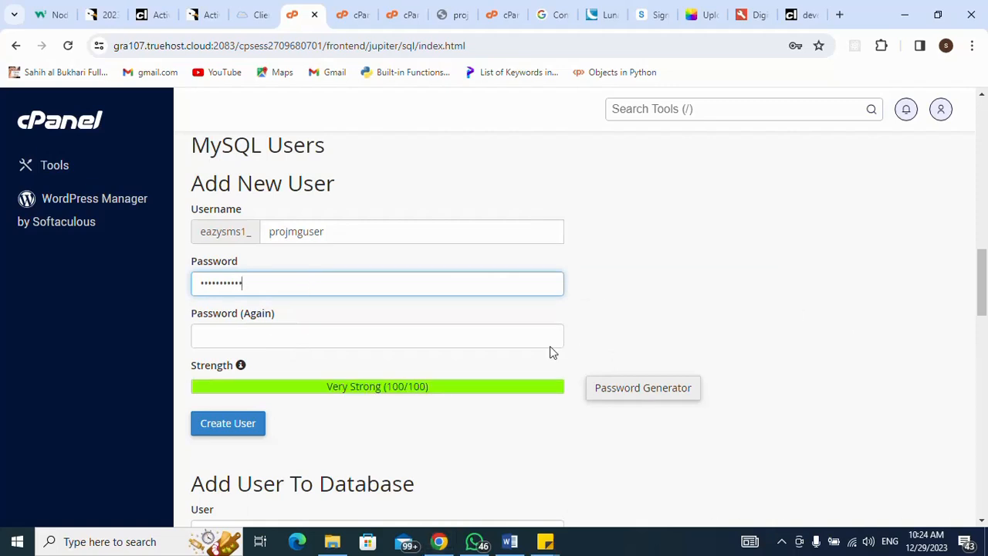
left_click(402, 335)
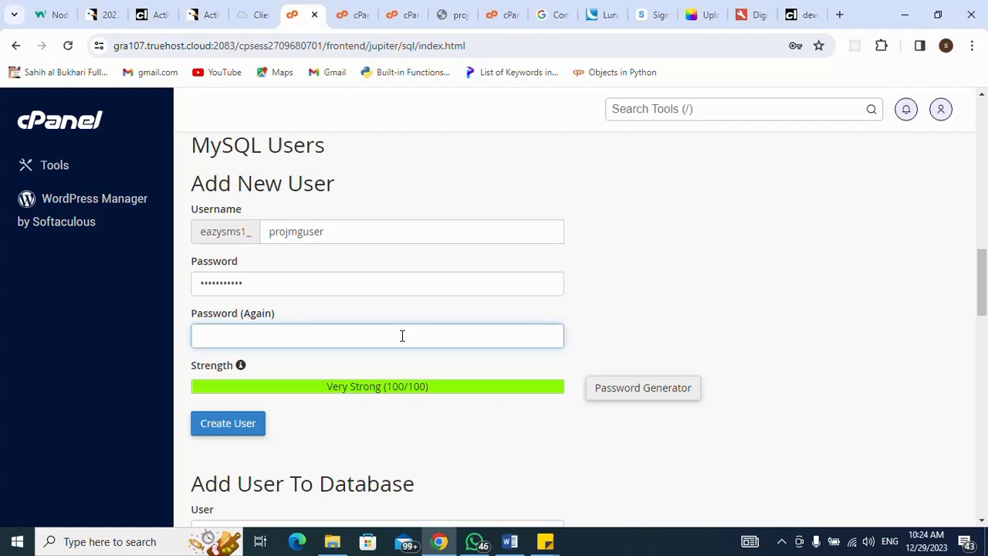
type("•••••••••••")
left_click(246, 426)
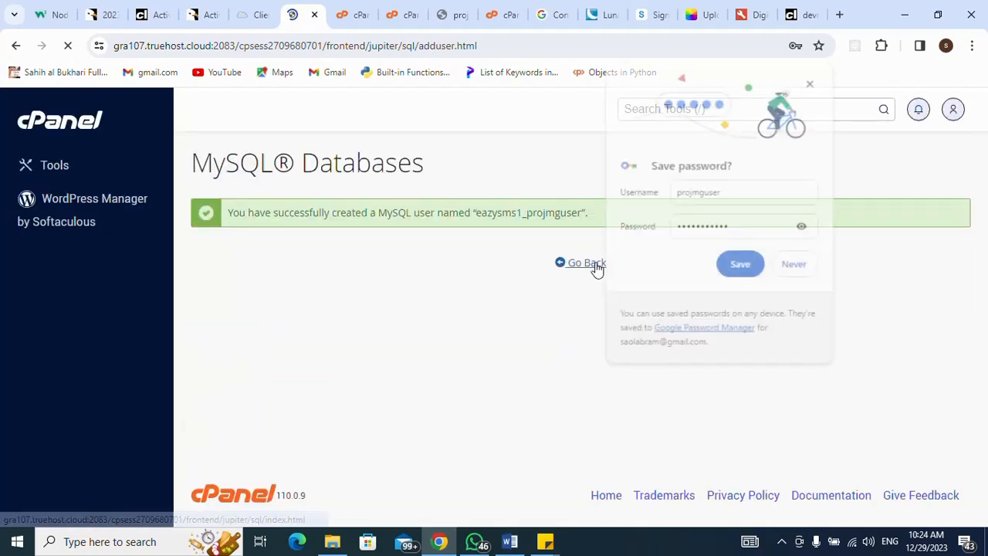
left_click(595, 266)
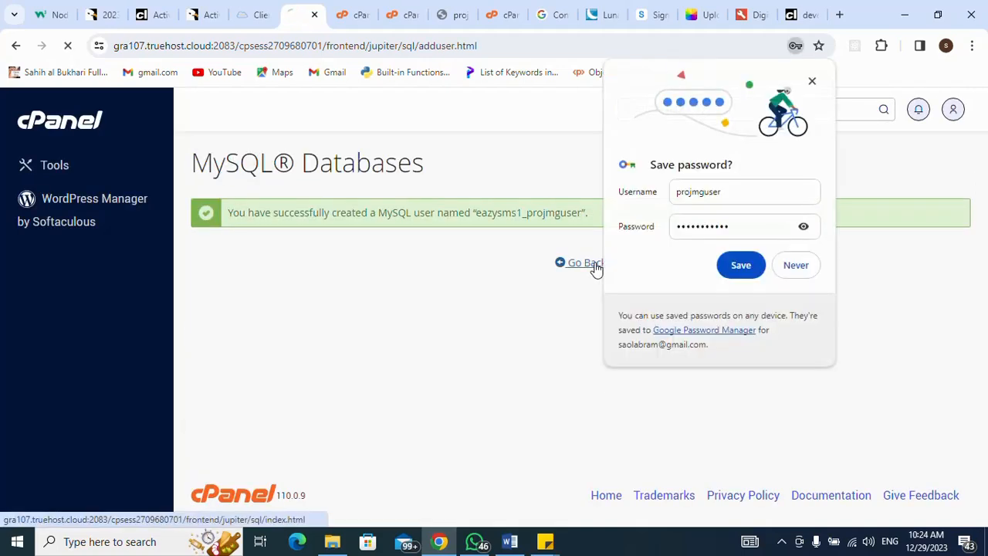
left_click(811, 82)
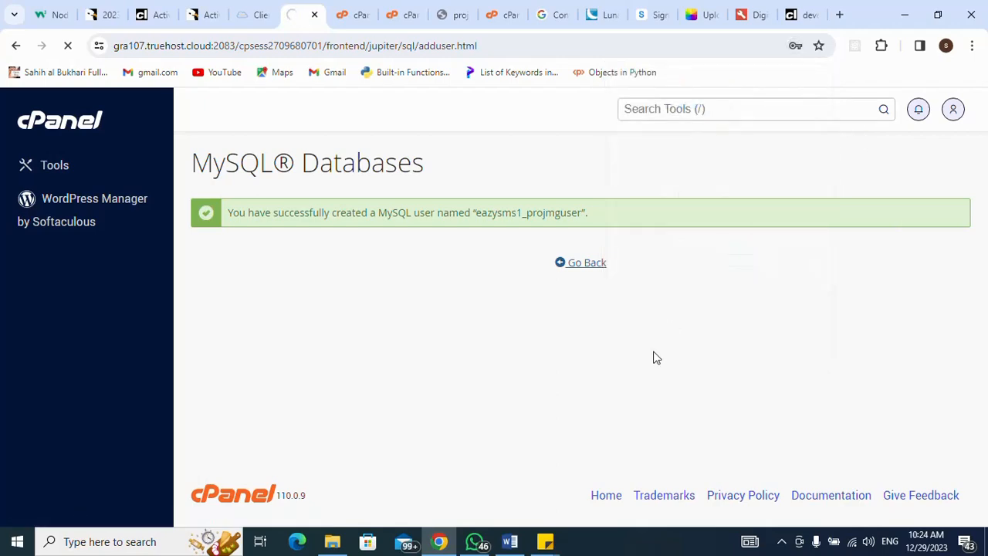
- In Add User To Database, choose eazysms1_projmguser as the user
scroll(653, 358, "down", 5)
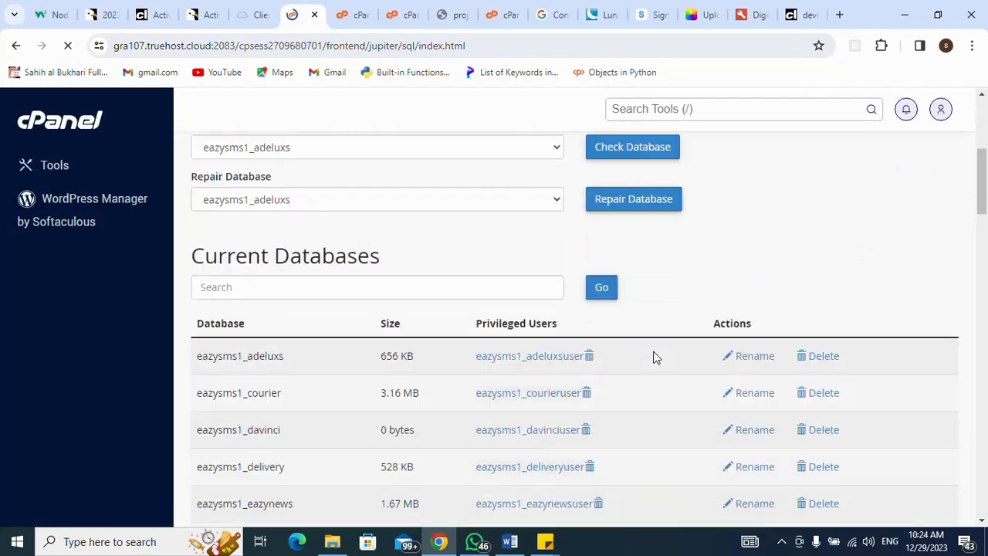
scroll(653, 358, "down", 2)
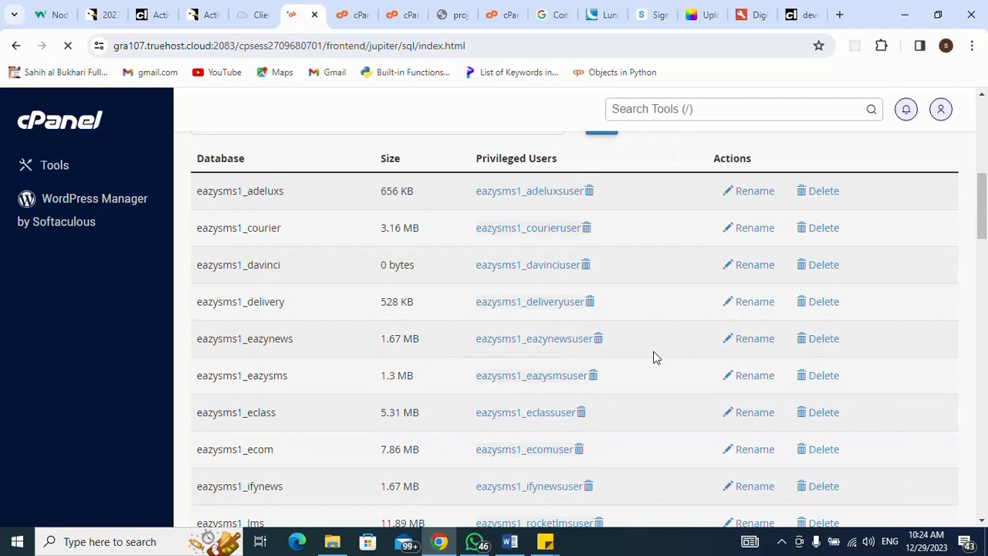
scroll(653, 358, "down", 3)
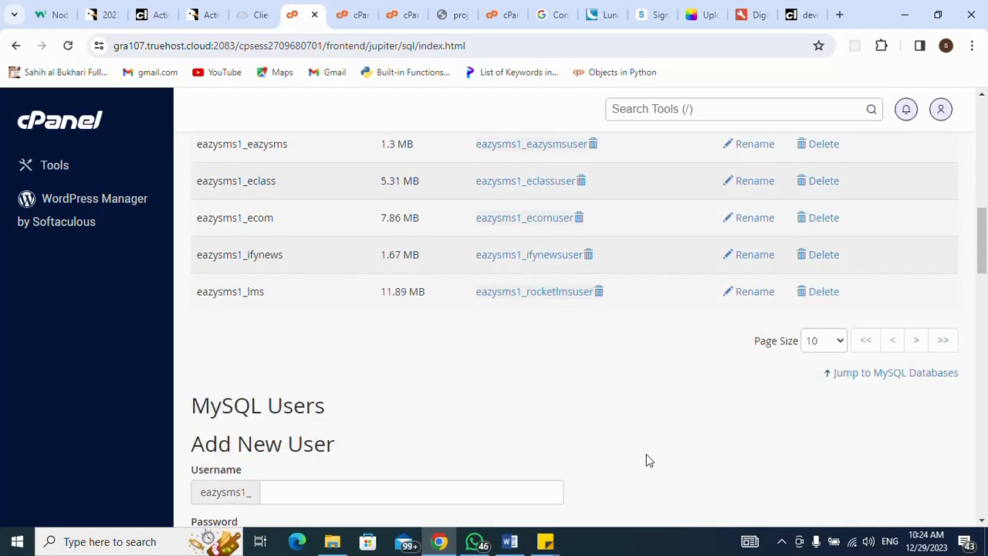
scroll(647, 459, "down", 3)
scroll(647, 457, "down", 6)
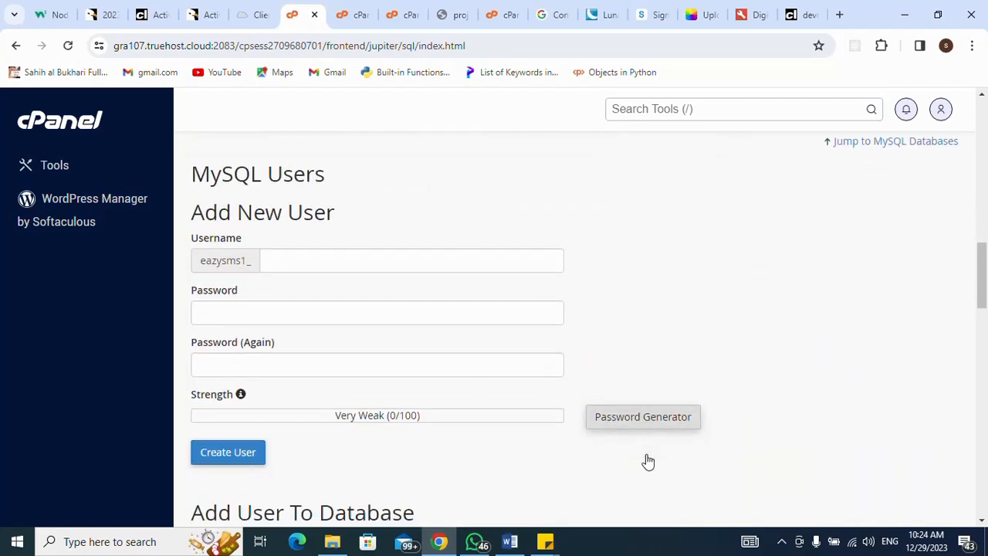
scroll(647, 459, "up", 3)
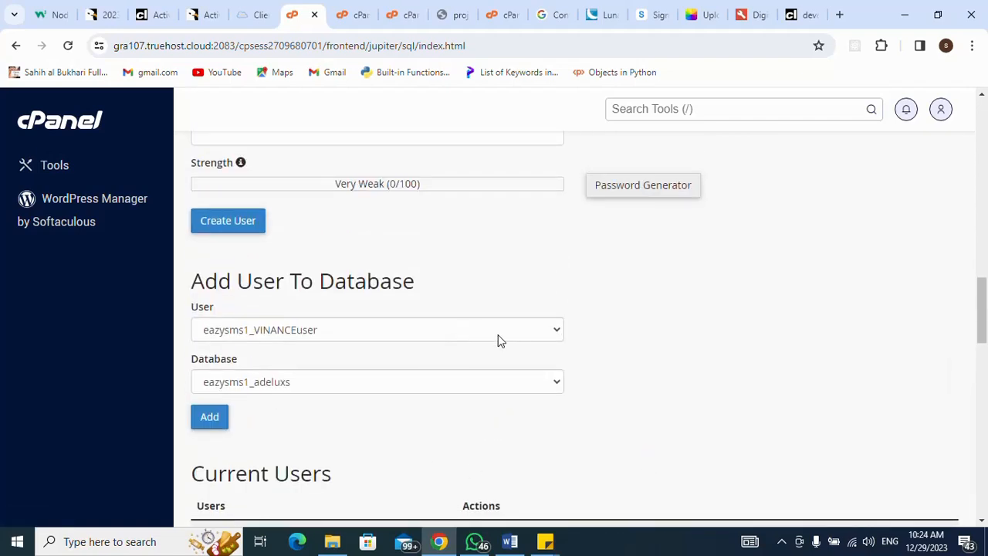
left_click(498, 337)
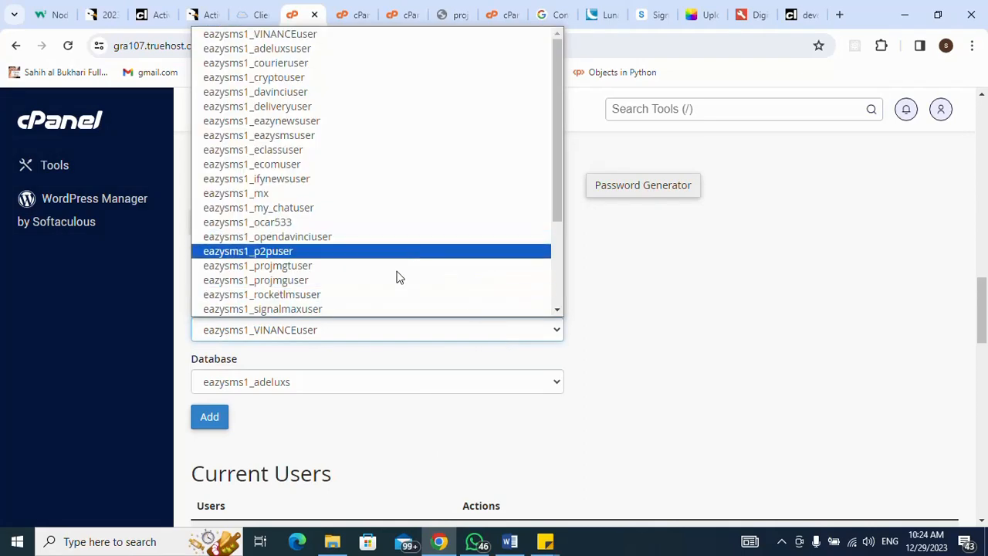
left_click(345, 286)
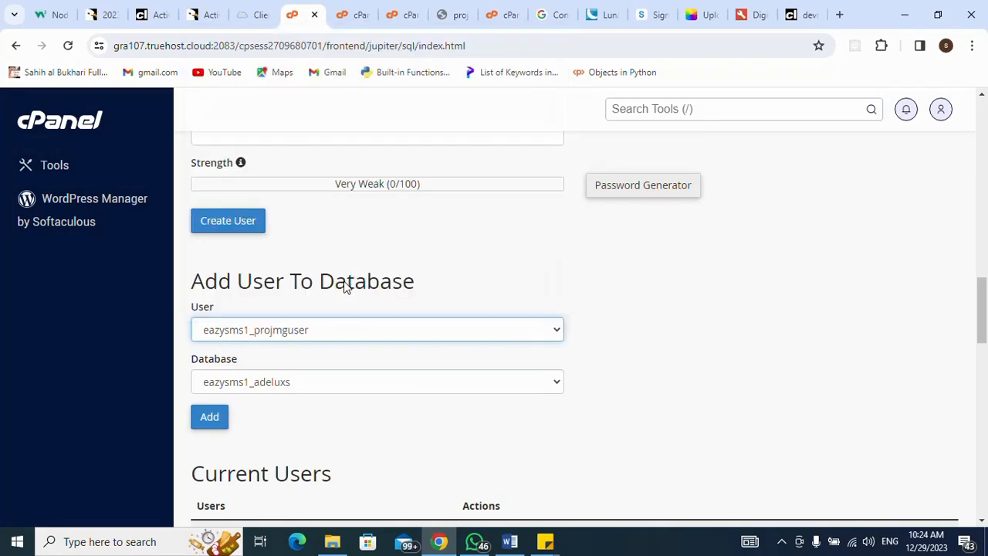
- Choose the eazysms1_projmg database and add the user to it
left_click(346, 382)
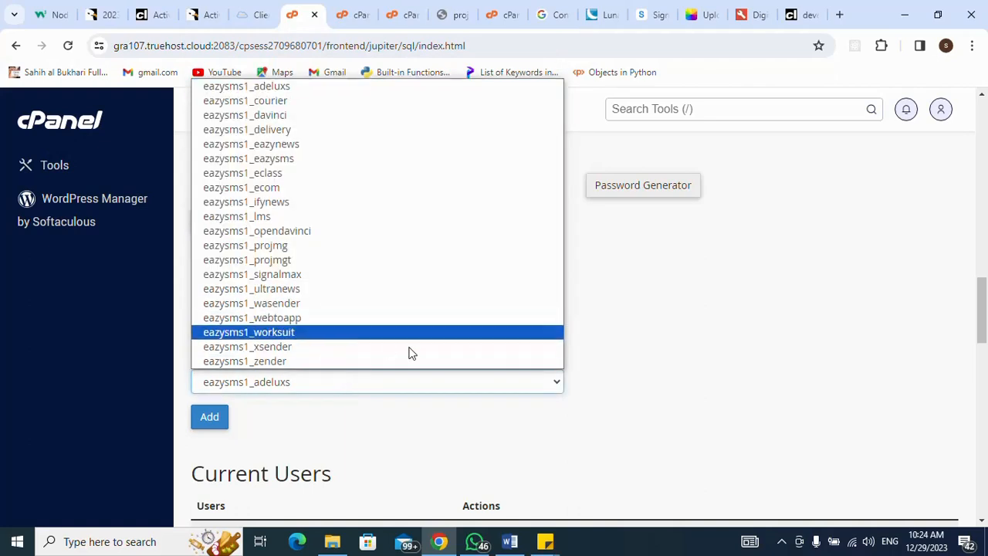
left_click(274, 245)
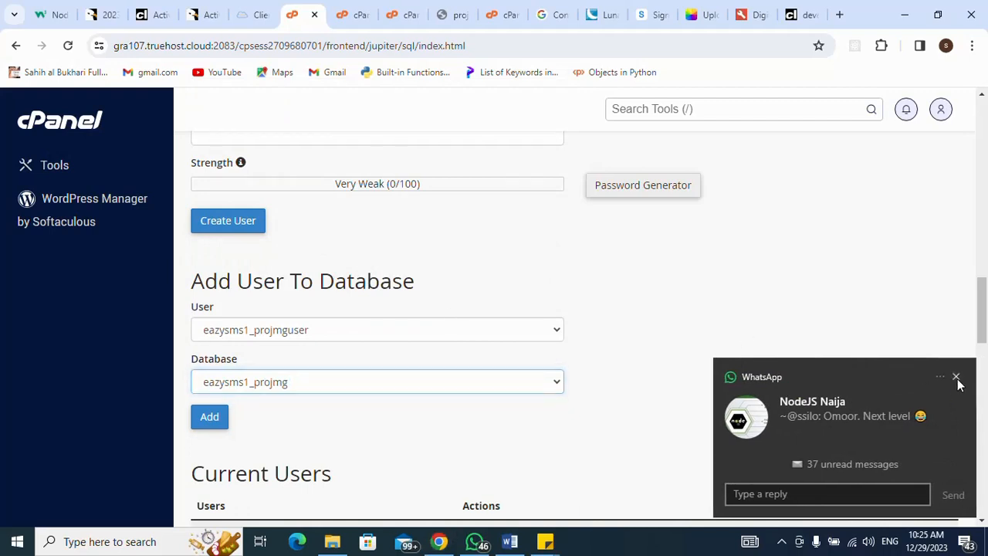
left_click(957, 379)
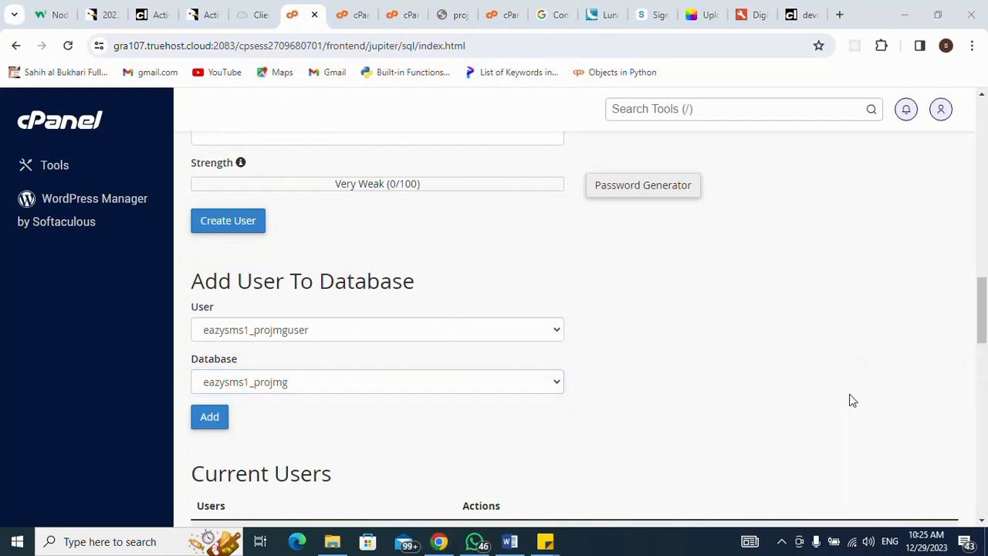
left_click(211, 422)
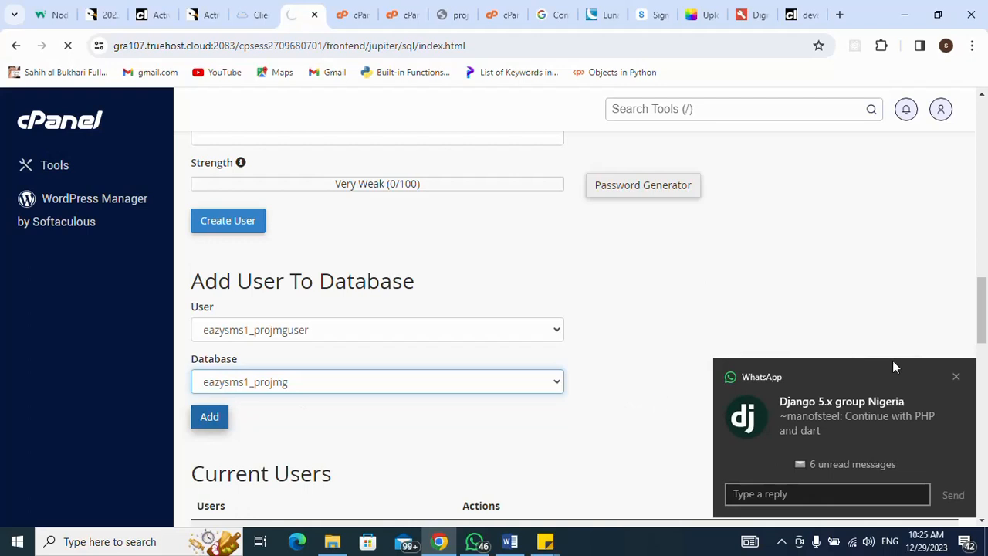
left_click(957, 377)
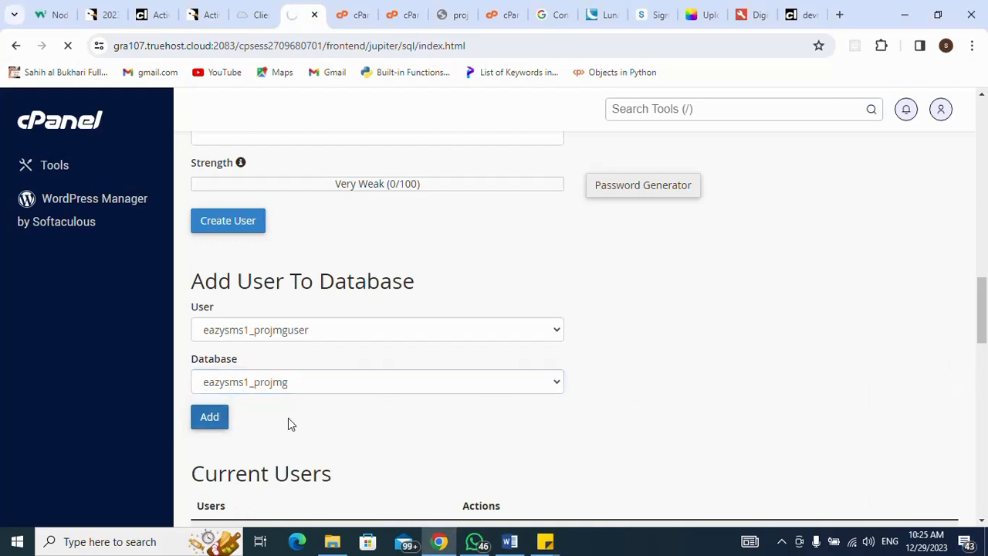
left_click(210, 421)
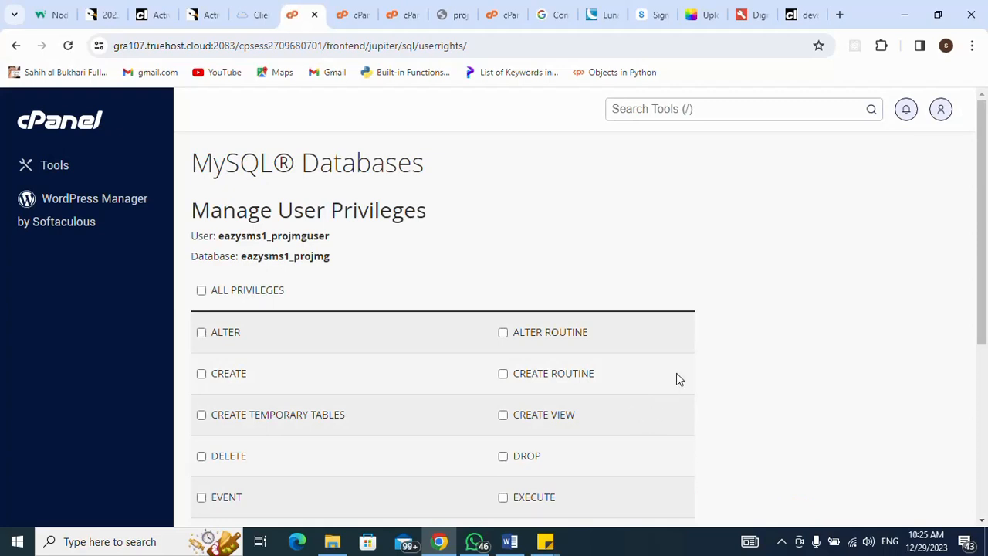
- Grant ALL PRIVILEGES to eazysms1_projmguser on eazysms1_projmg, save, and go back
left_click(200, 293)
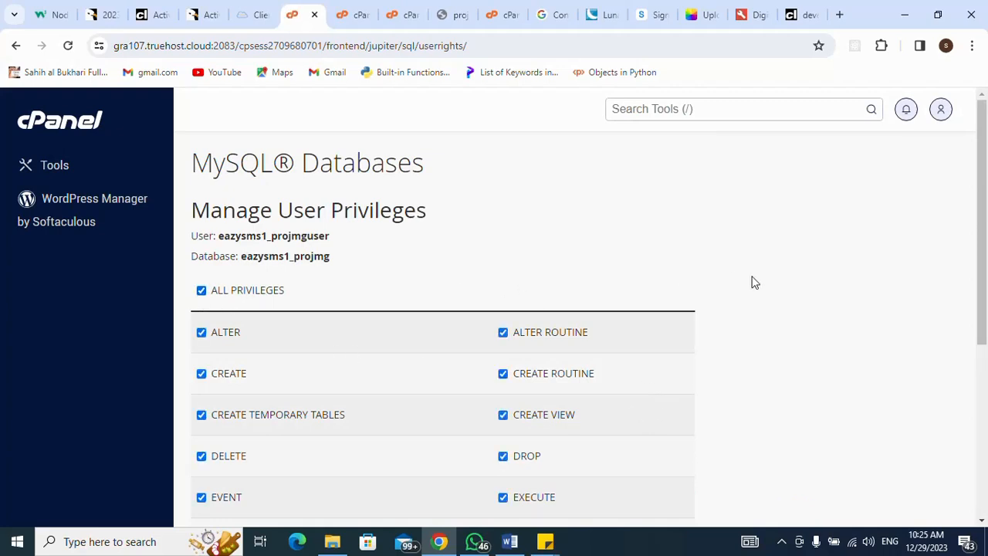
scroll(828, 286, "down", 4)
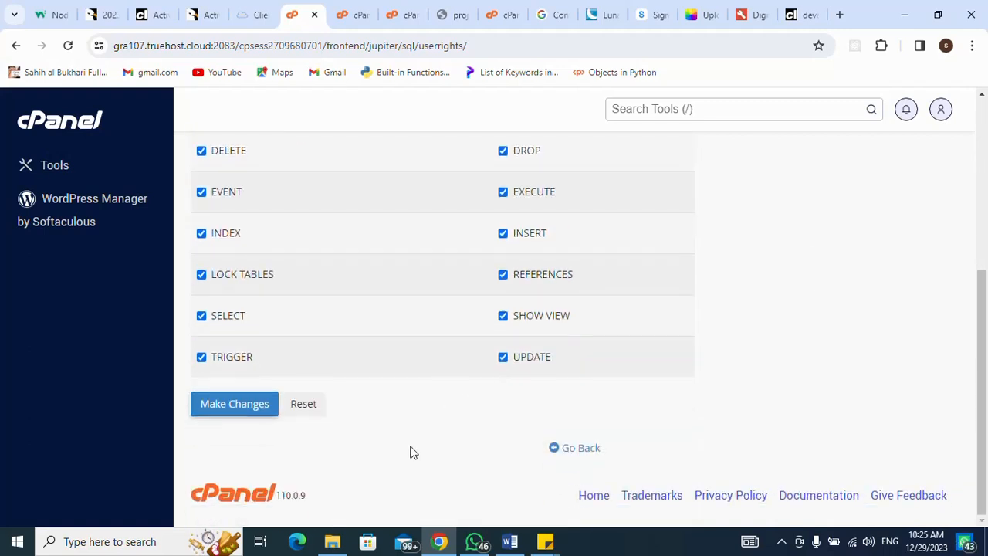
left_click(249, 408)
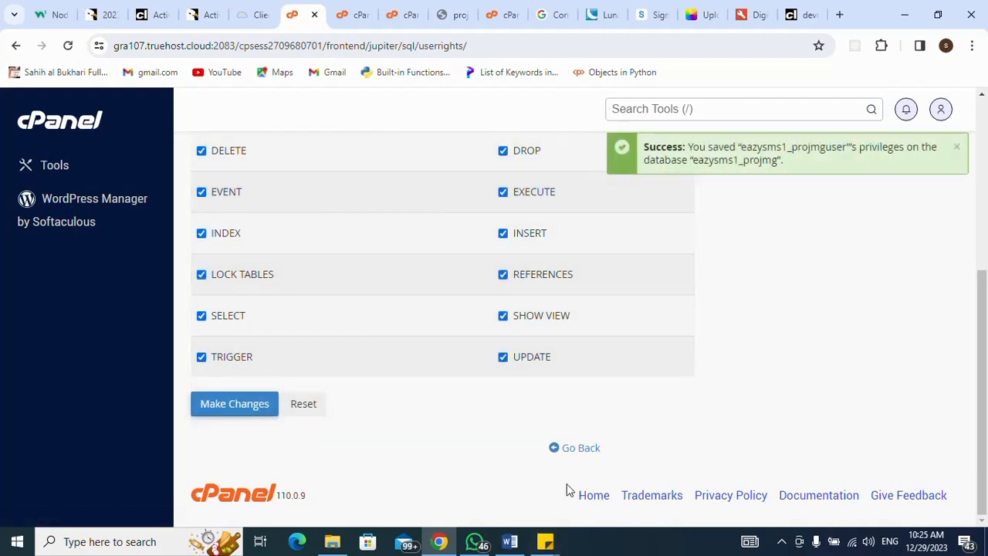
left_click(569, 451)
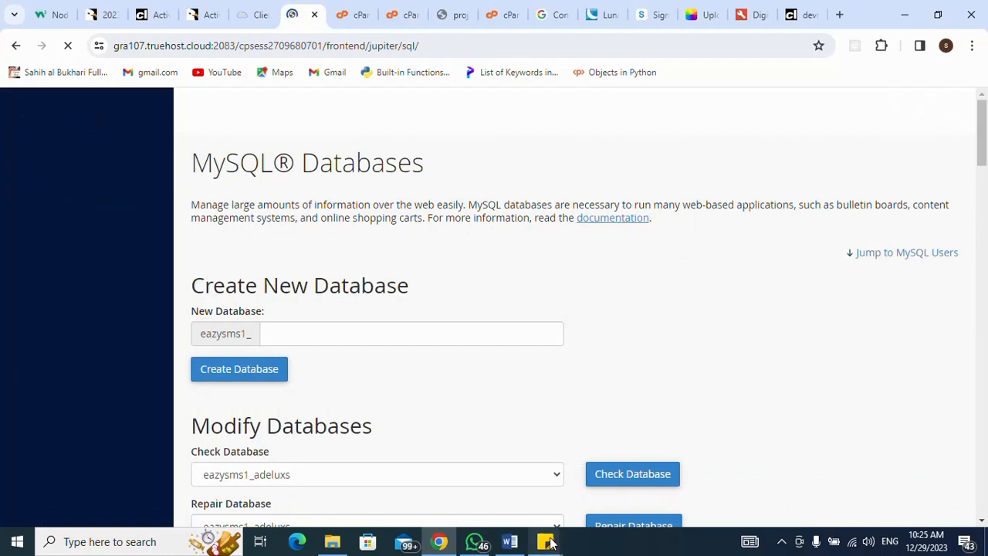
- Bring the Hire Me and Like, Share and Subscribe sticky notes forward, then return to File Manager
mouse_move(546, 544)
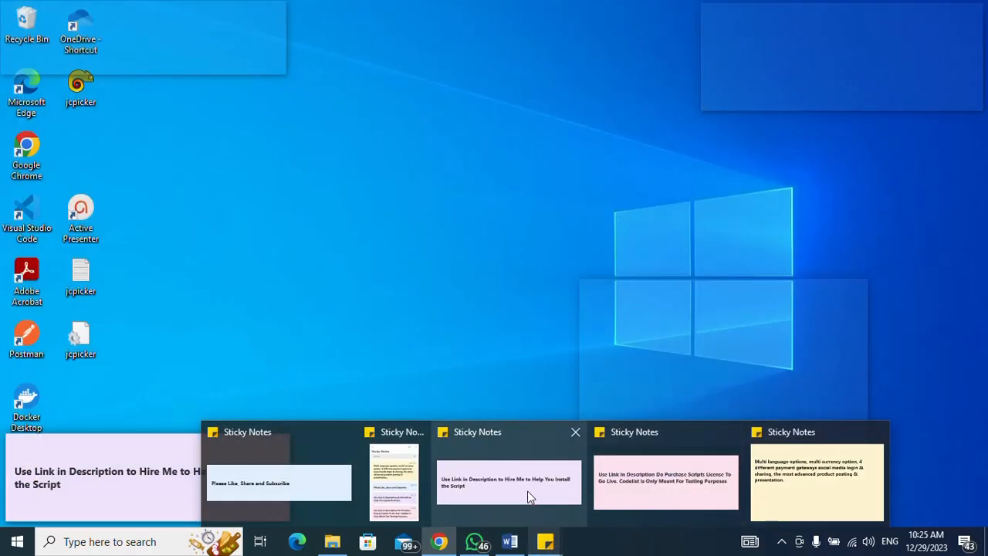
left_click(523, 498)
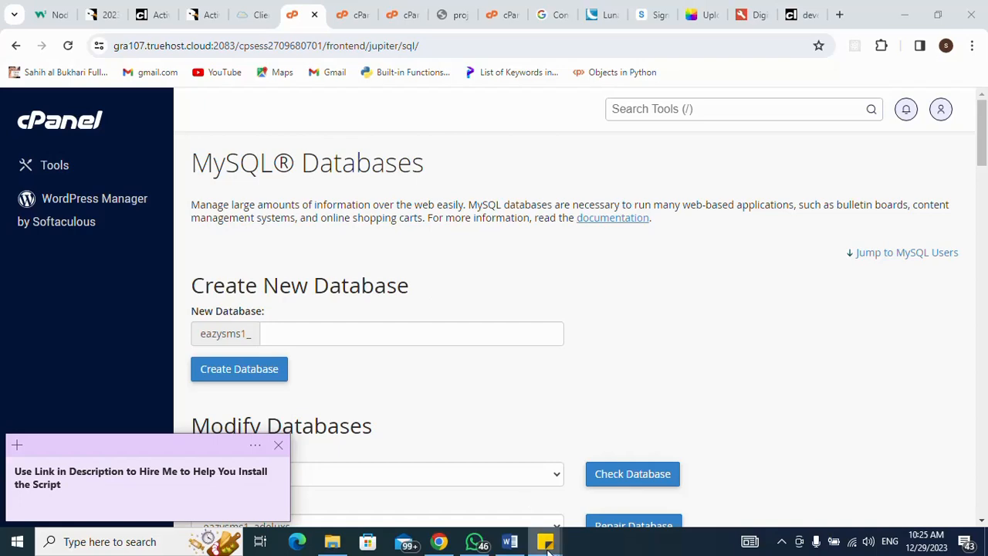
mouse_move(546, 544)
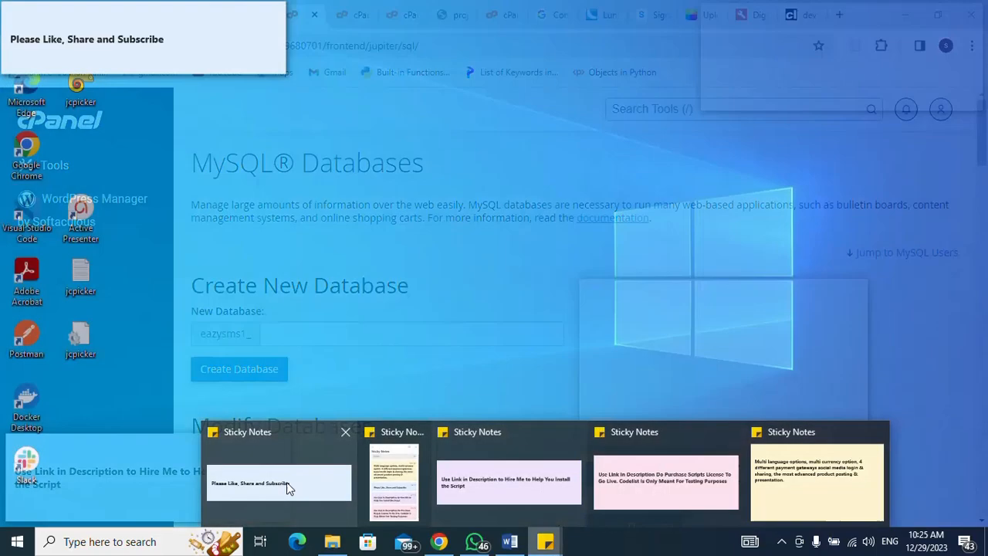
left_click(286, 485)
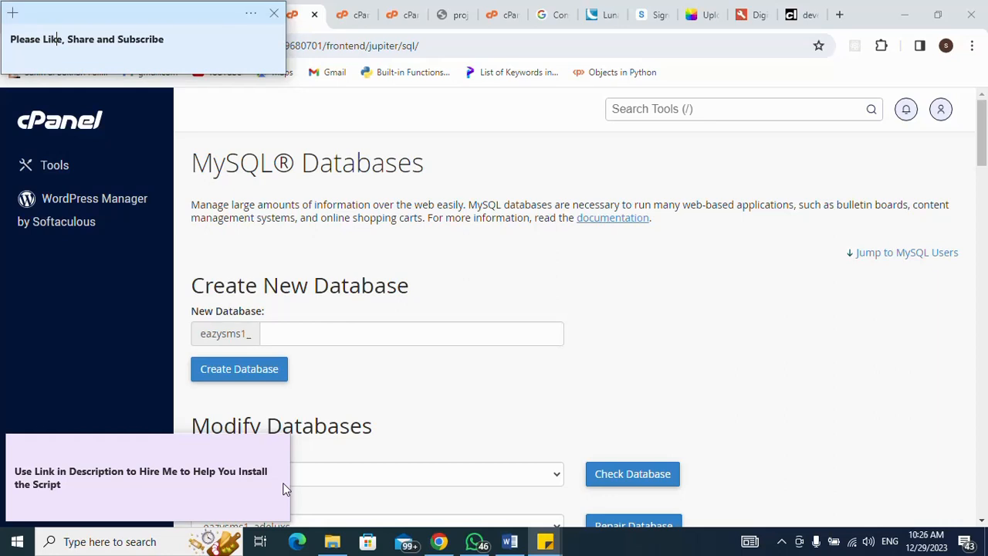
left_click(620, 372)
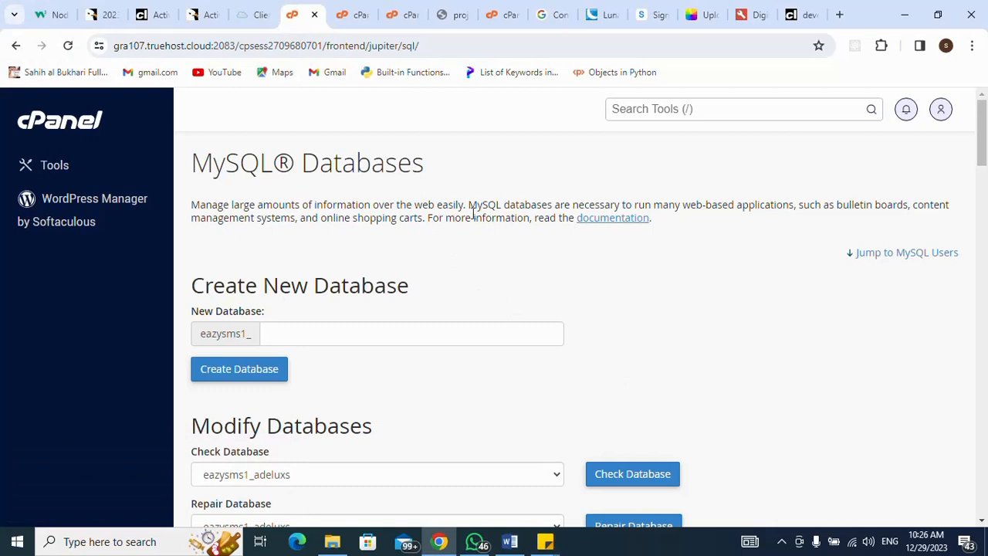
left_click(342, 17)
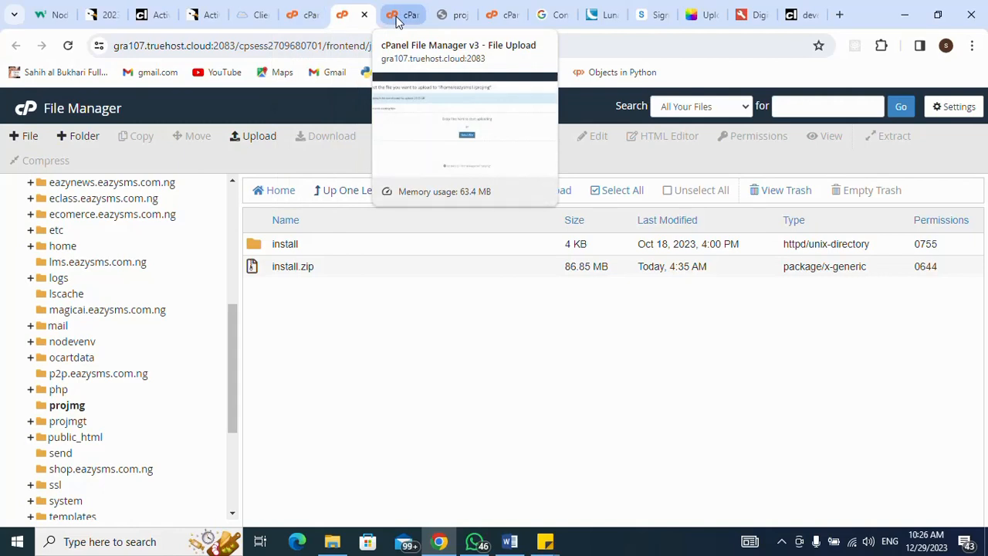
- Close the projmg file upload tab and scroll the Truehost client area to One Click Login
left_click(248, 17)
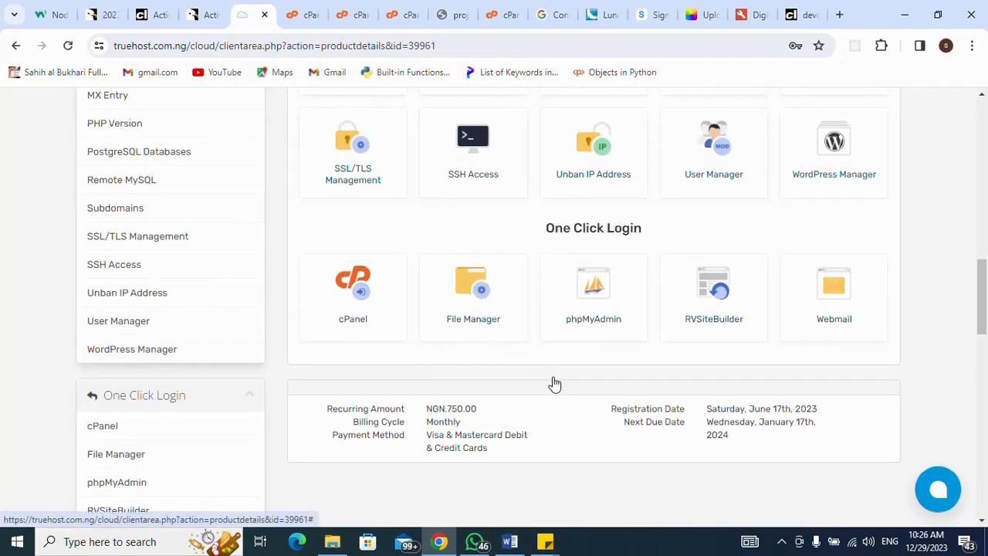
scroll(444, 366, "up", 5)
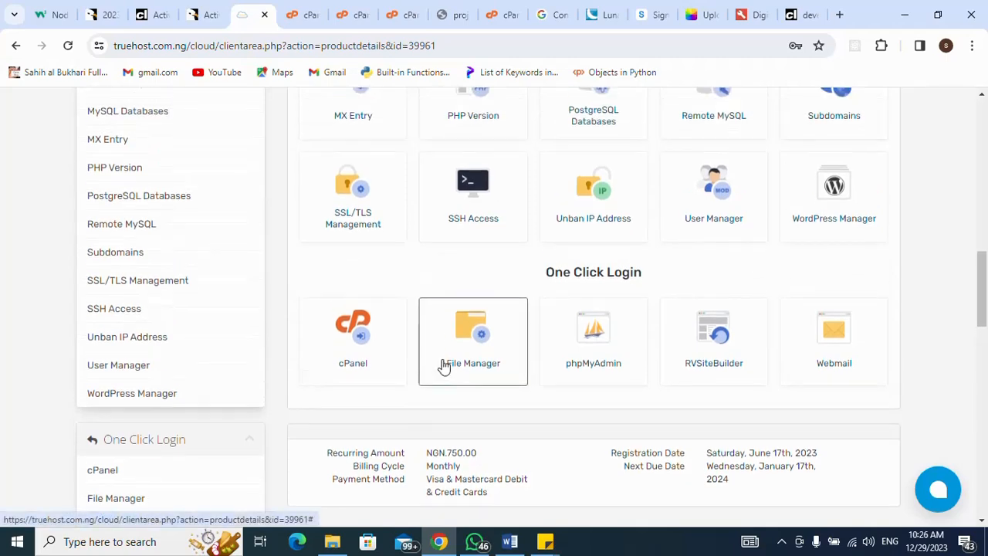
scroll(444, 365, "up", 7)
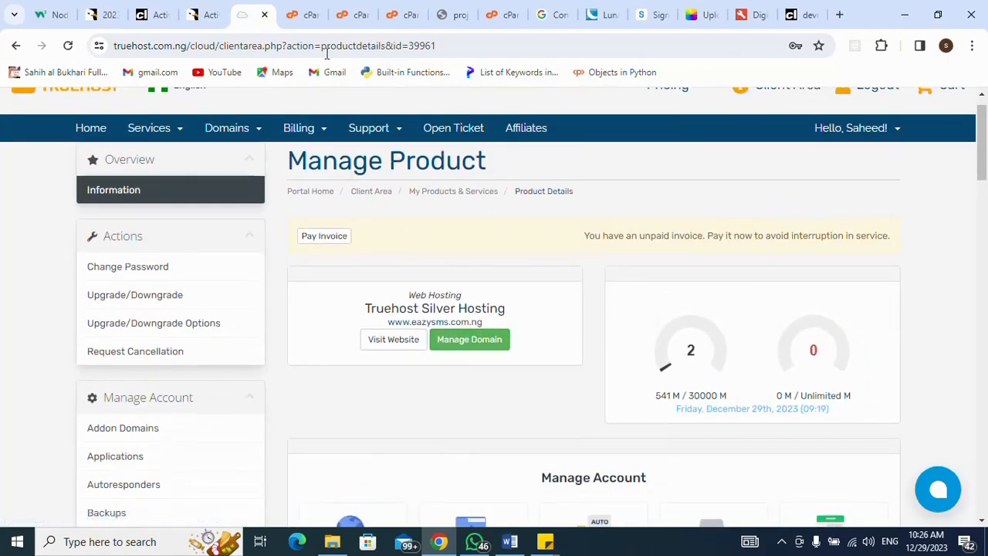
left_click(304, 17)
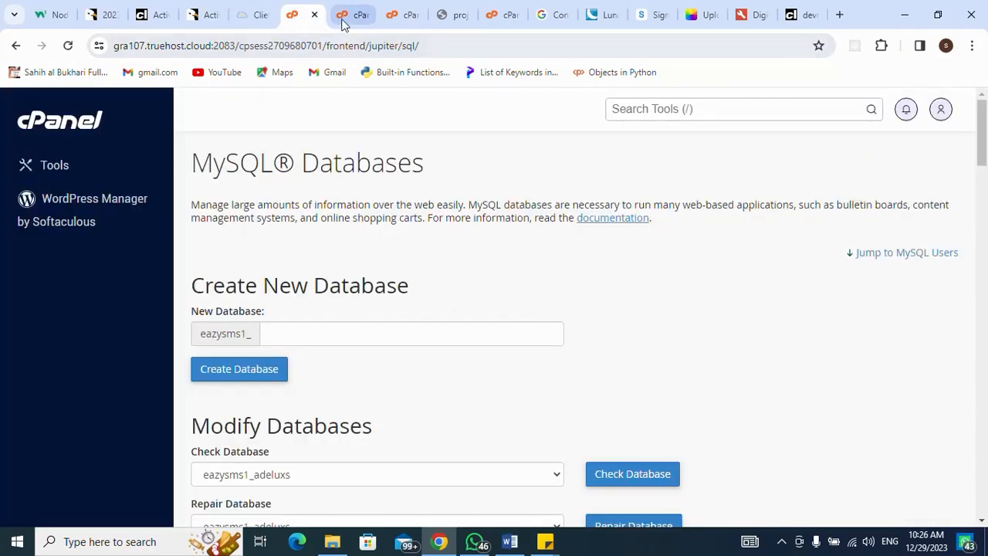
left_click(343, 18)
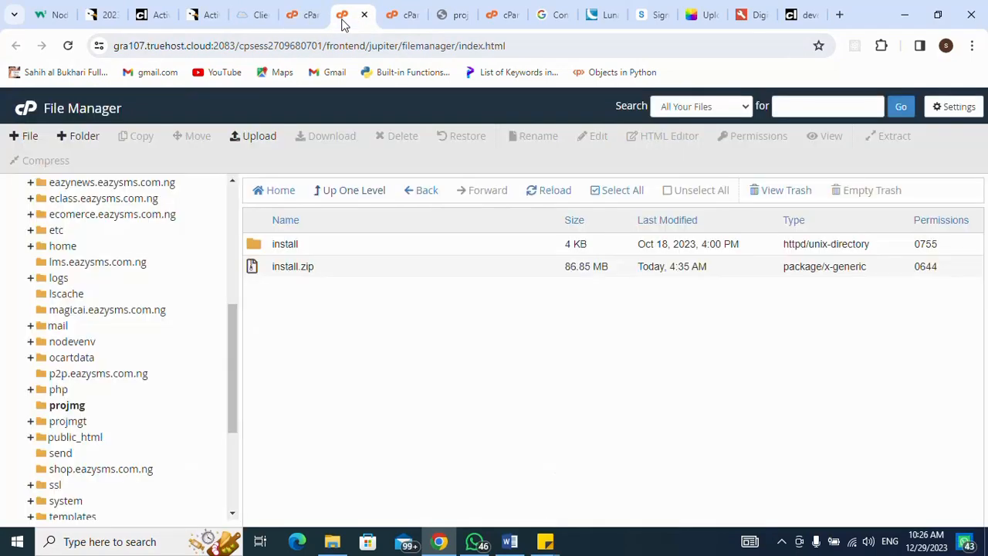
left_click(391, 17)
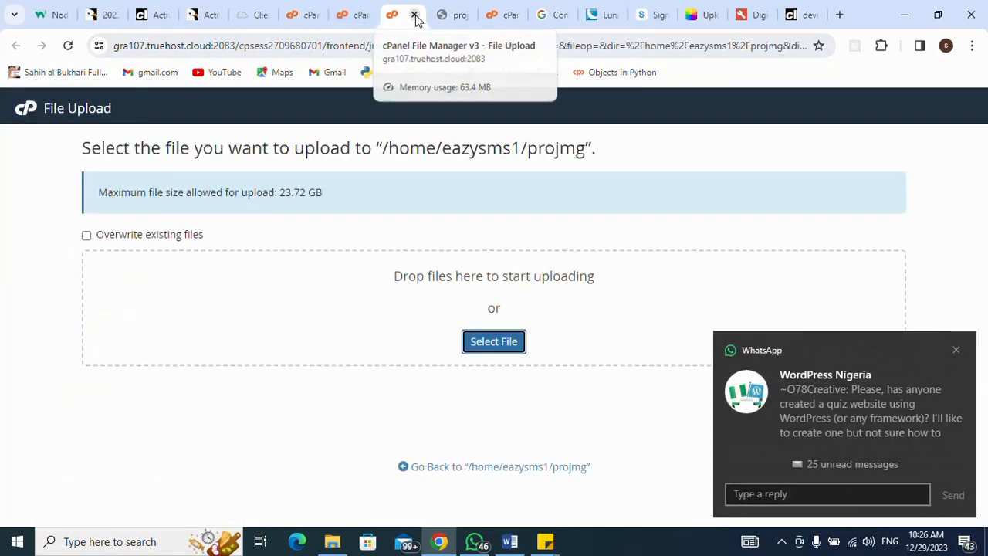
left_click(414, 15)
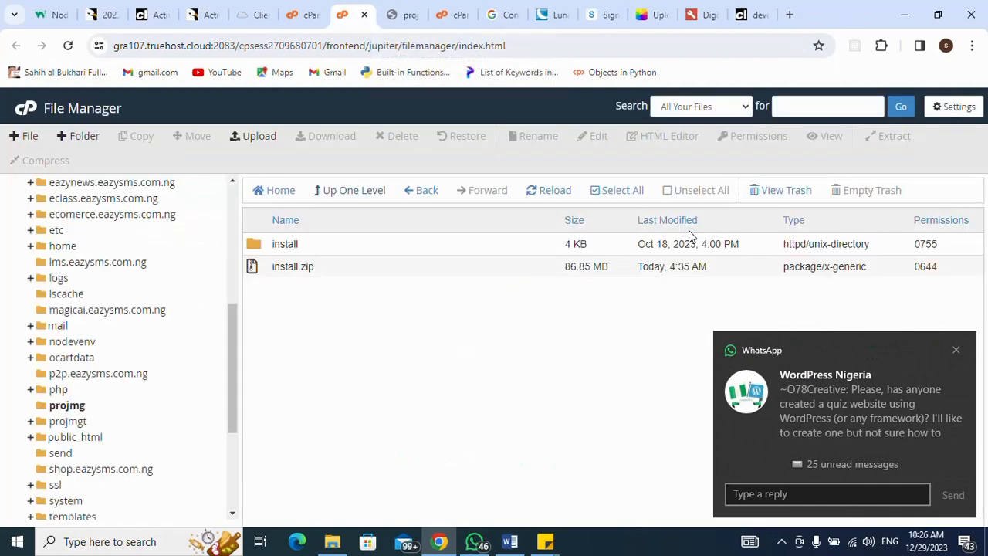
left_click(957, 351)
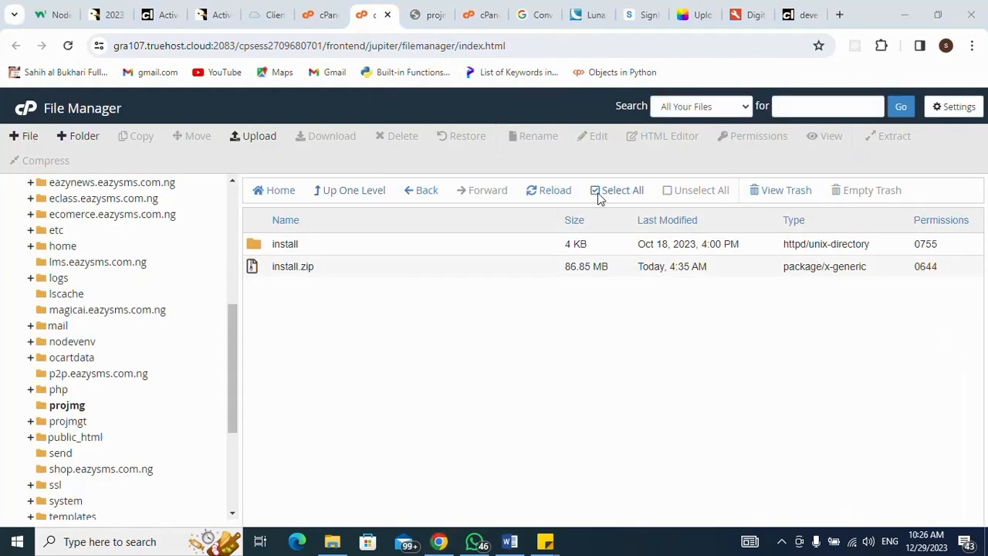
left_click(269, 17)
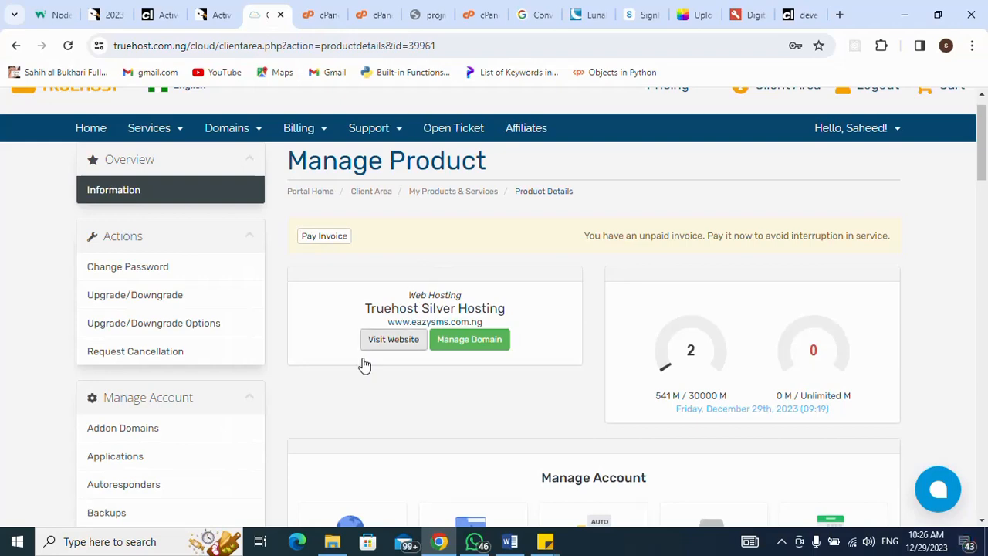
scroll(363, 363, "down", 6)
scroll(363, 364, "down", 4)
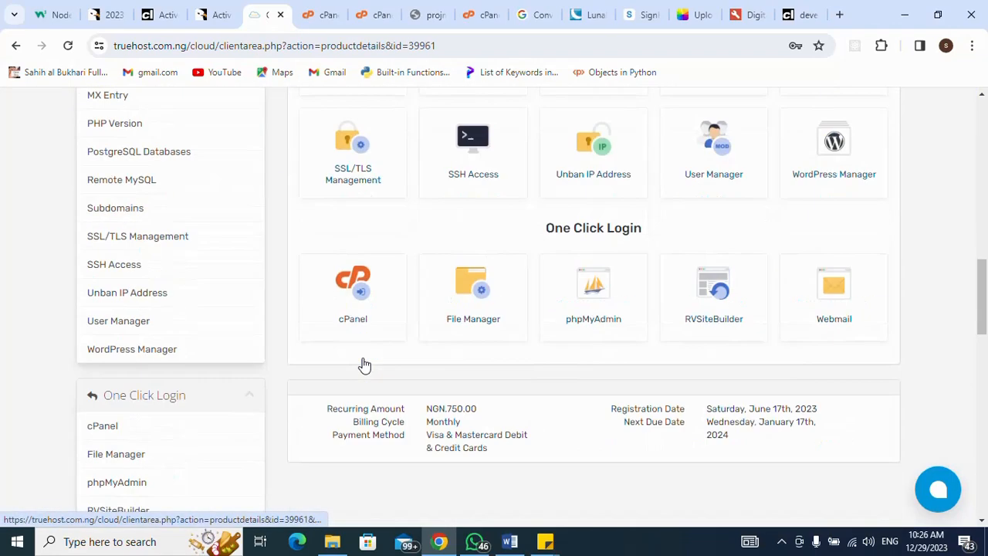
- Log in to cPanel via One Click Login and open the Domains page
left_click(357, 255)
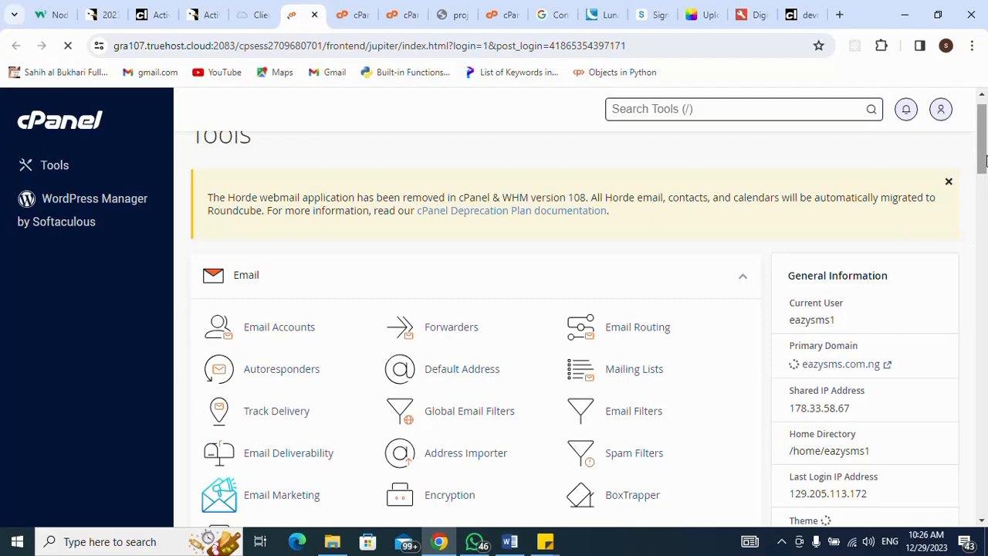
left_click_drag(982, 160, 977, 262)
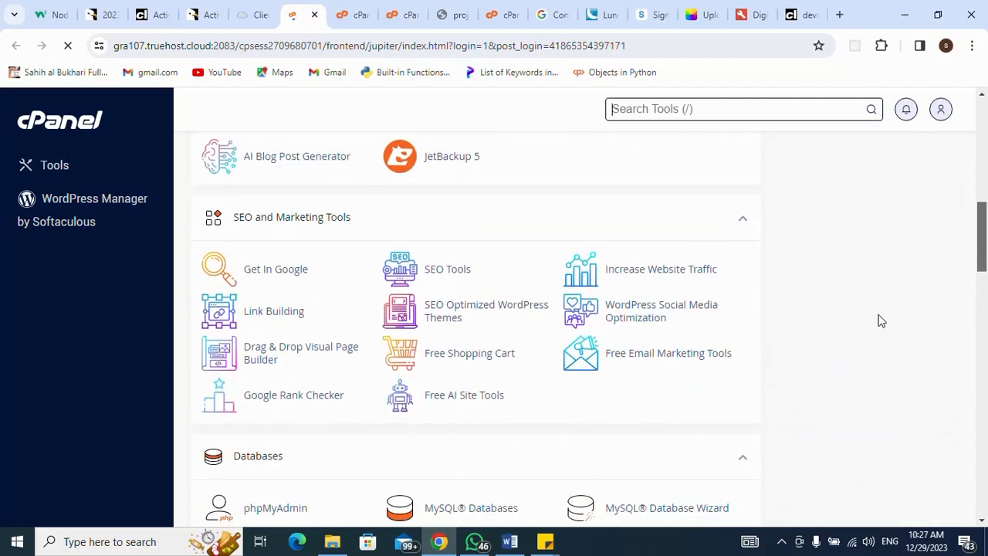
scroll(927, 301, "down", 1)
left_click_drag(983, 268, 979, 334)
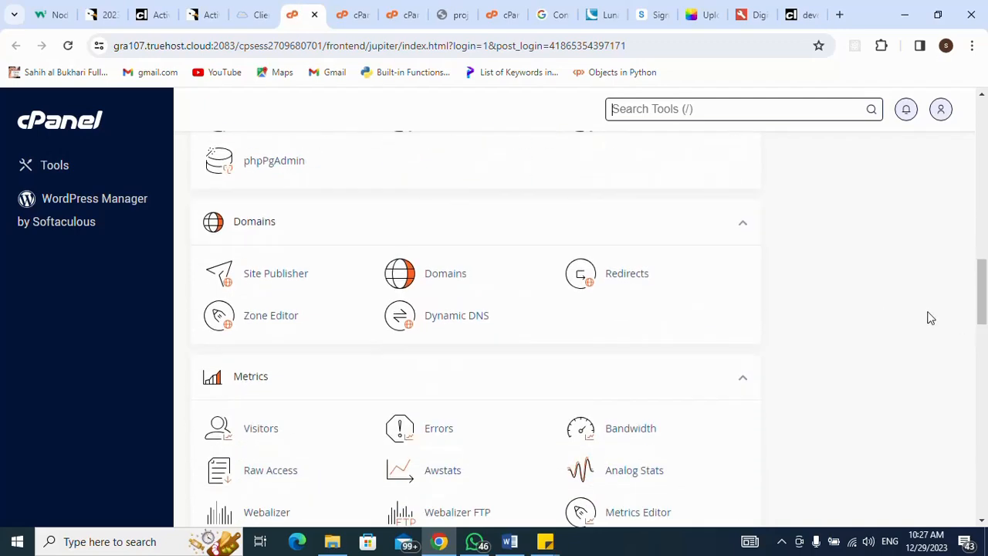
left_click(440, 276)
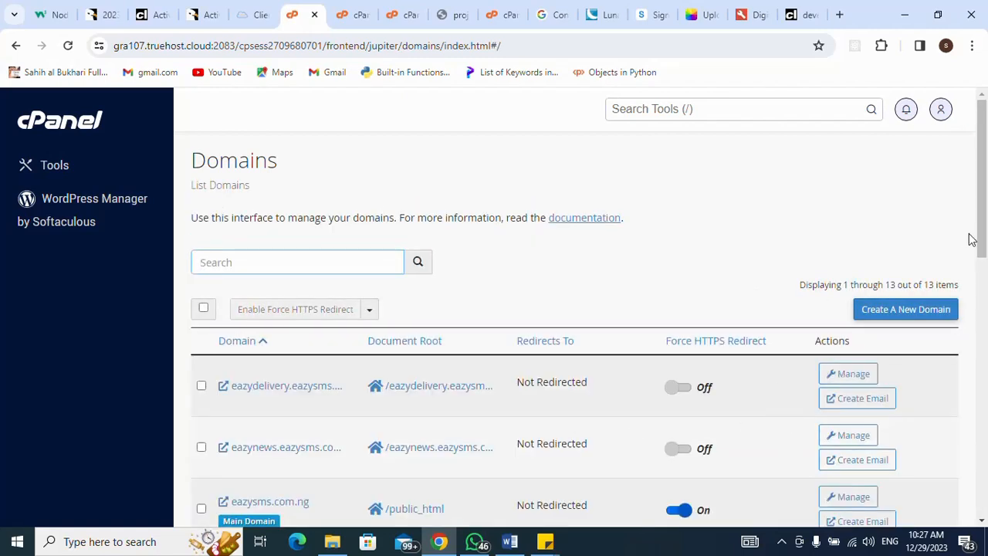
- Open projmg.eazysms.com.ng from the domains list in a new tab
scroll(970, 271, "down", 1)
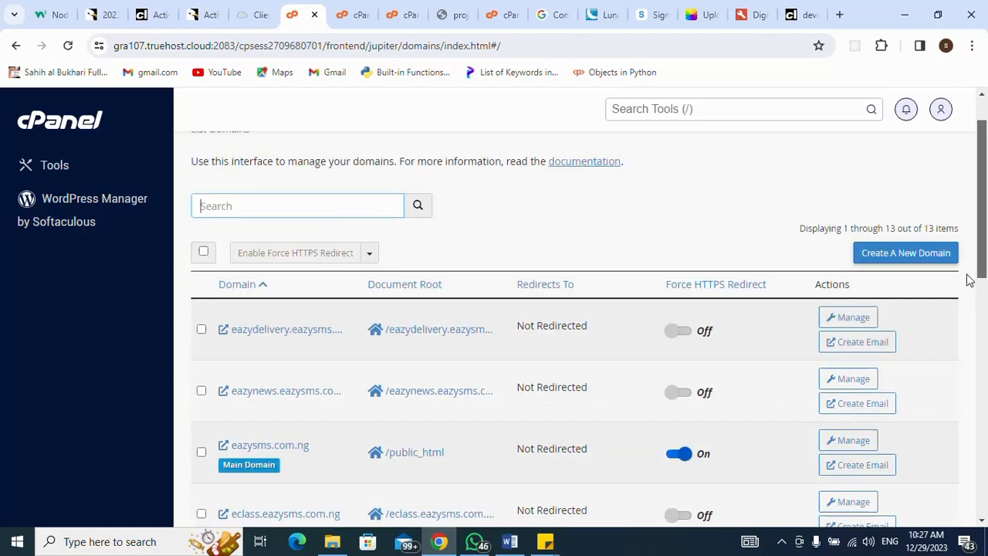
scroll(971, 298, "down", 2)
left_click_drag(974, 317, 965, 404)
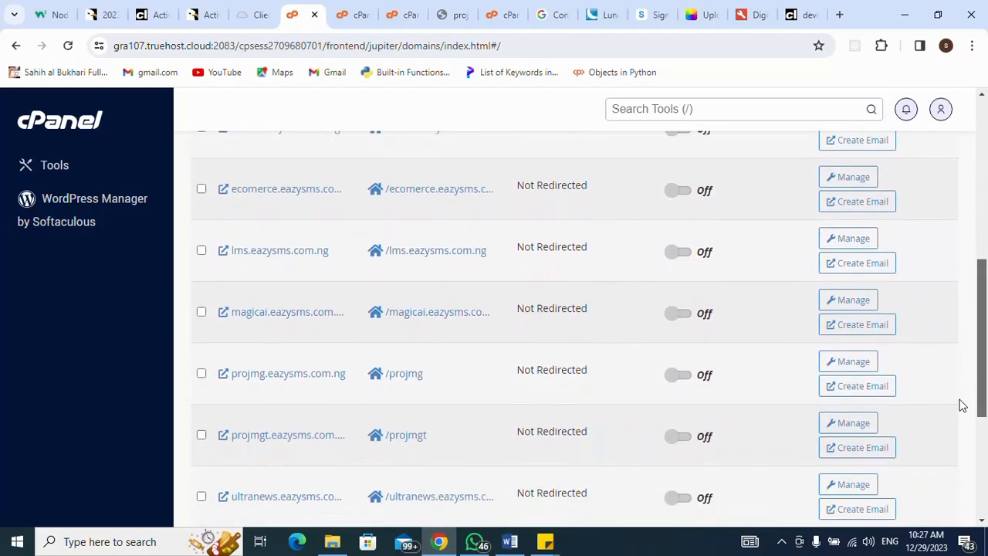
left_click(293, 376)
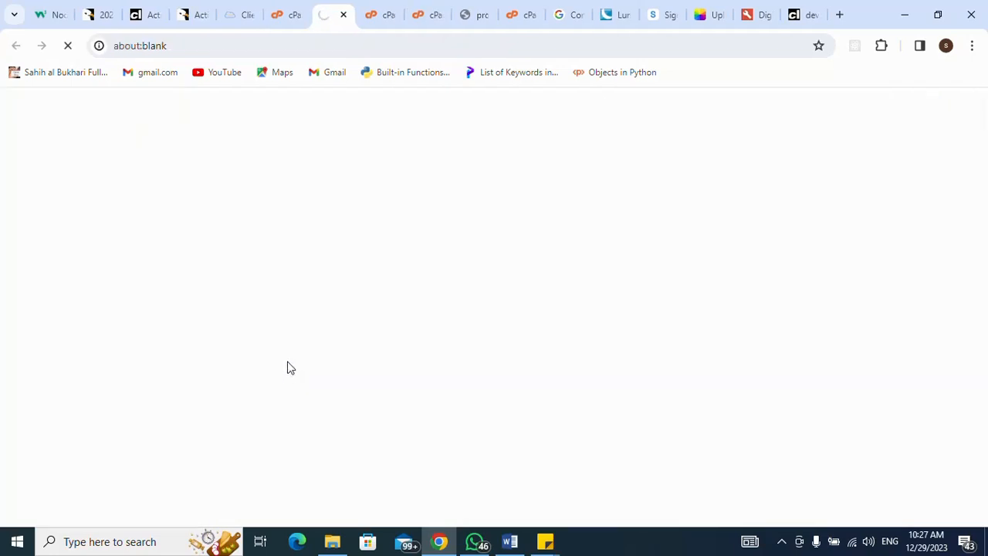
- Load projmg.eazysms.com.ng/install, which answers with HTTP ERROR 500
left_click(338, 49)
left_click(338, 48)
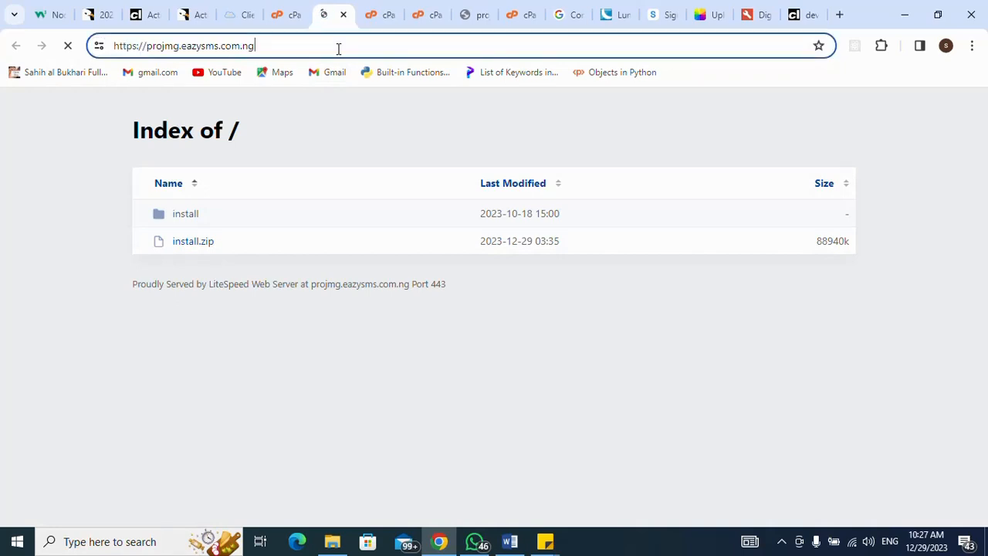
type("/in")
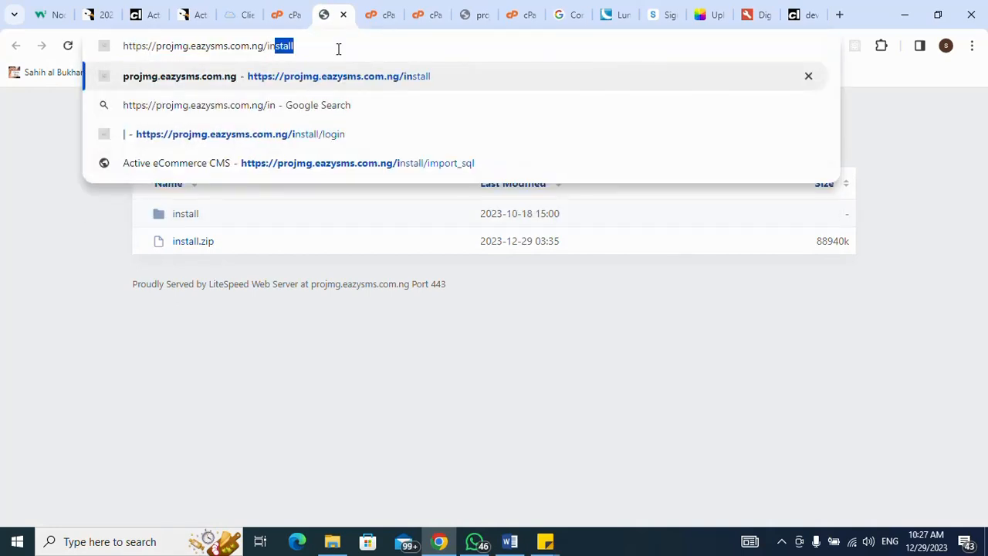
key("Return")
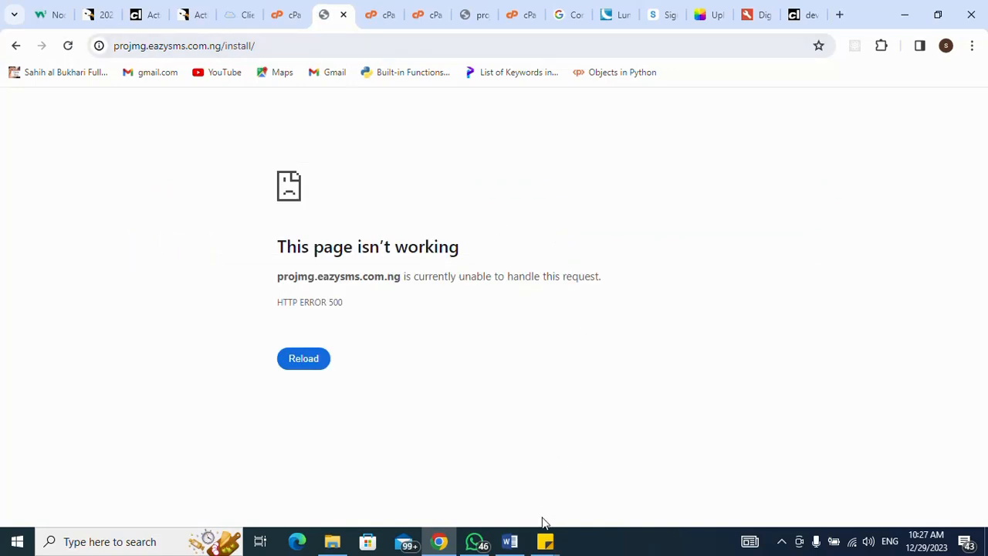
left_click(784, 542)
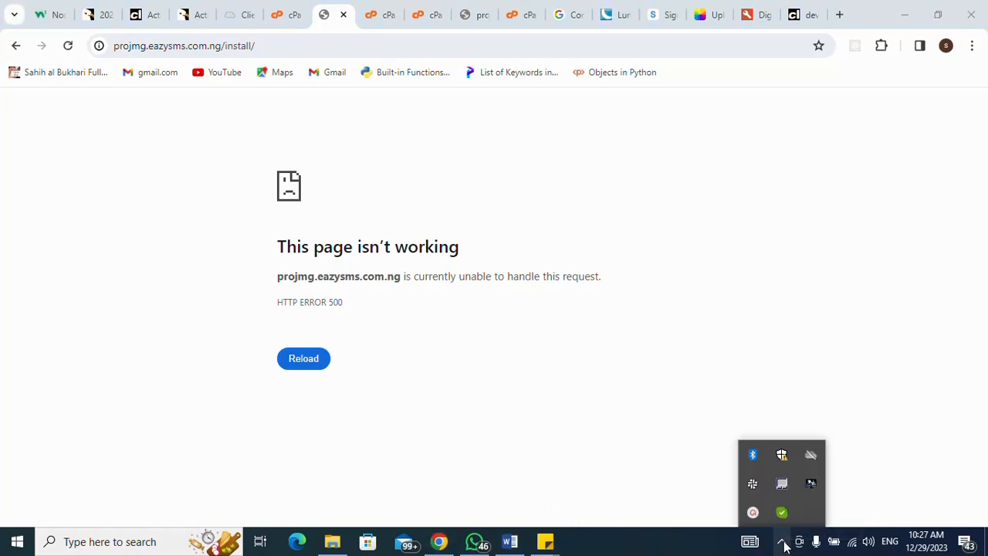
- Reload the projmg install page so the Active eCommerce CMS installer appears
left_click(752, 513)
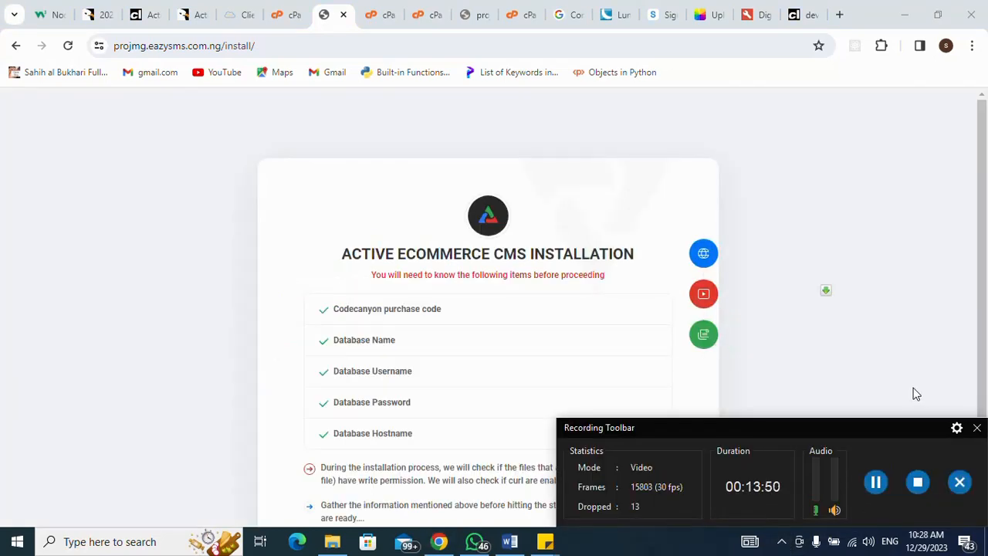
left_click(977, 429)
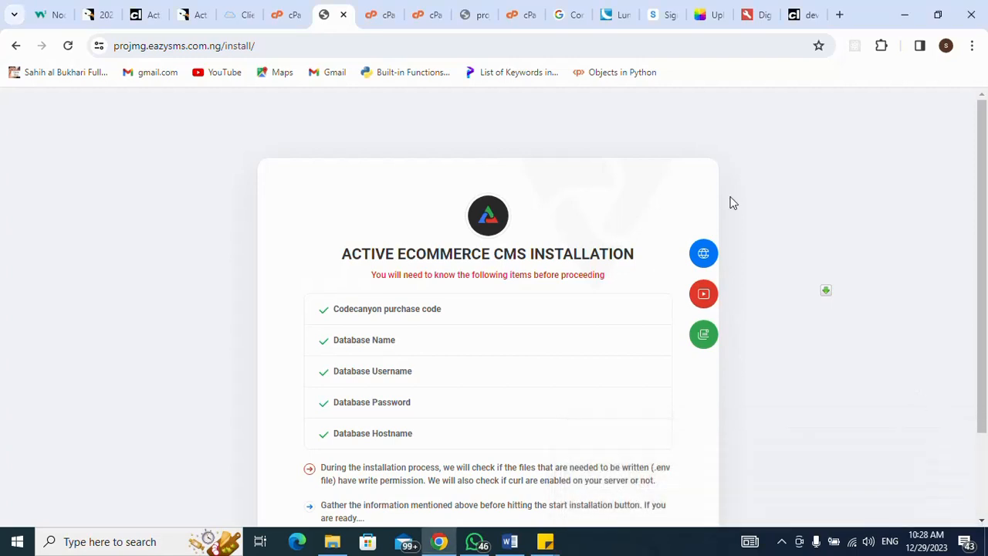
left_click(452, 47)
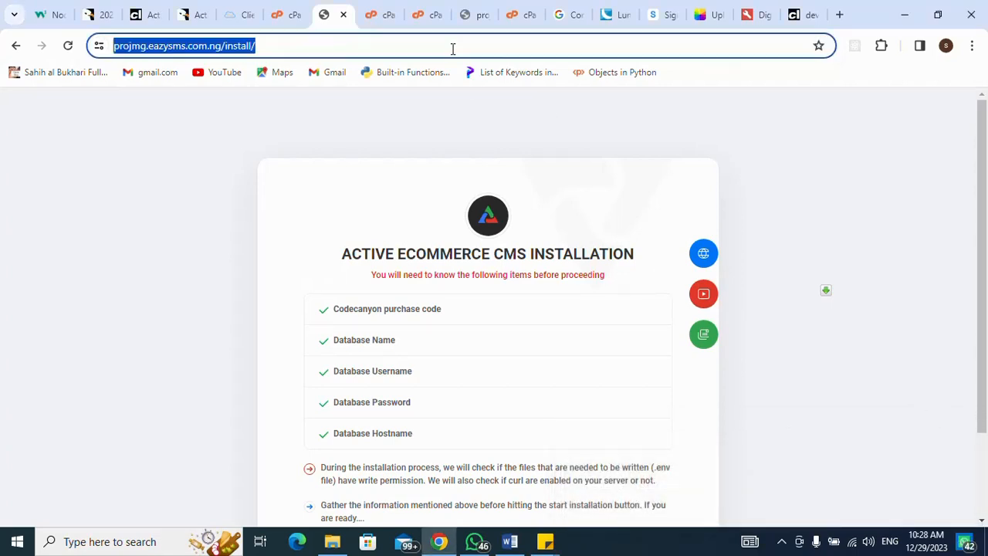
left_click(451, 49)
key("Return")
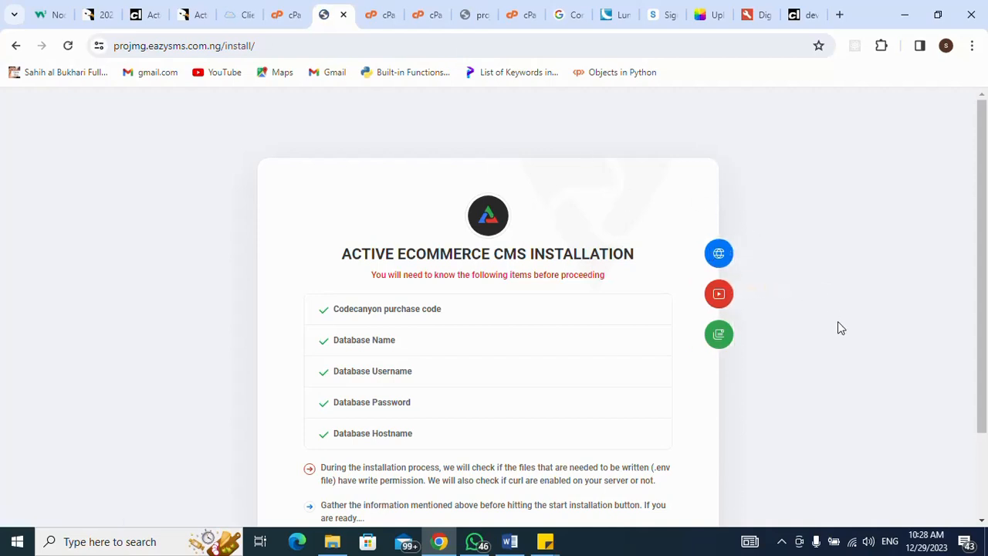
- Start the installation and continue past the all-green file permission checks
scroll(840, 329, "down", 2)
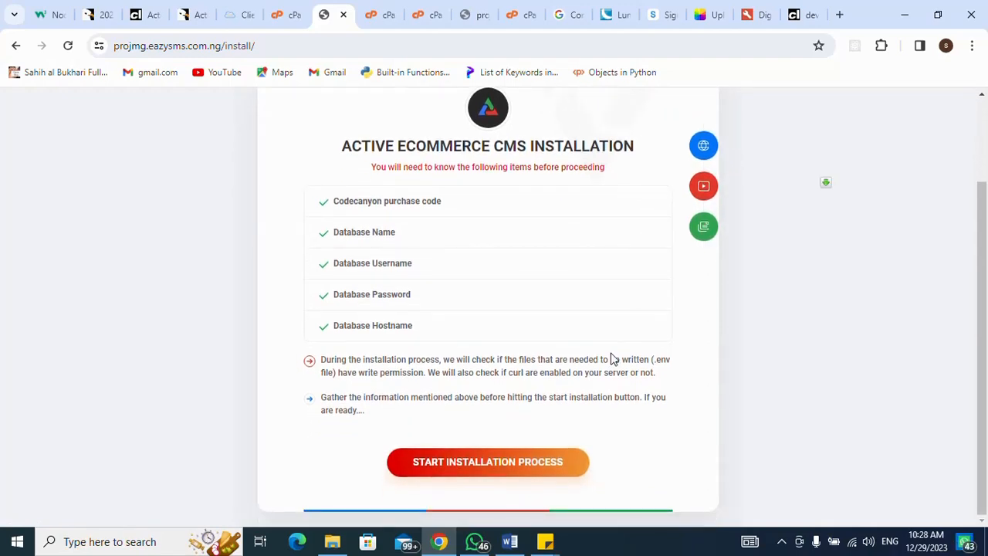
left_click(526, 464)
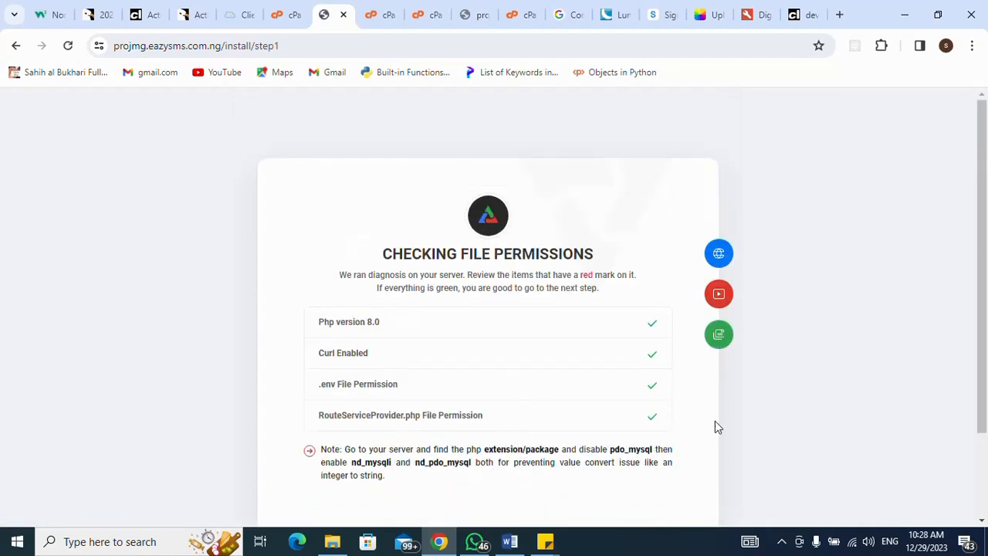
scroll(920, 390, "down", 2)
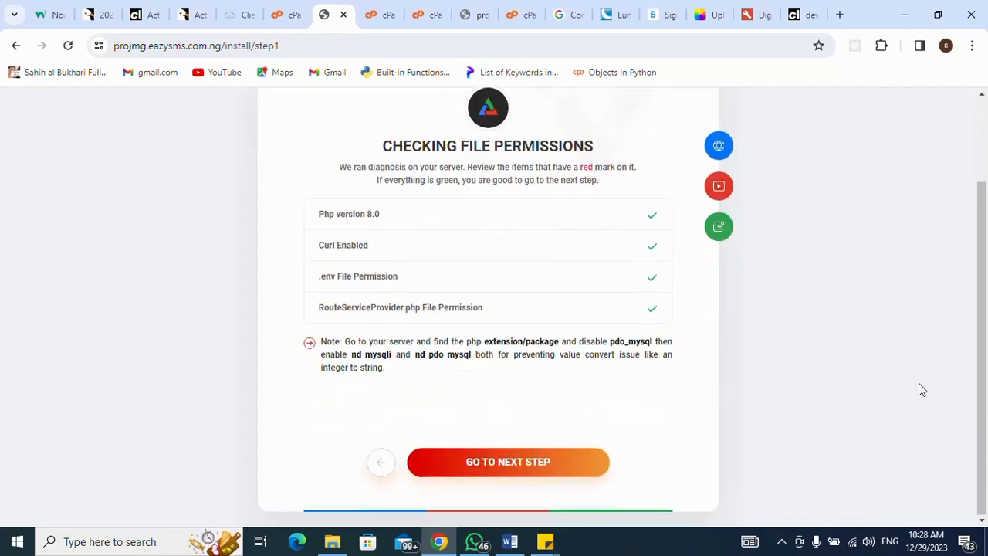
left_click(530, 466)
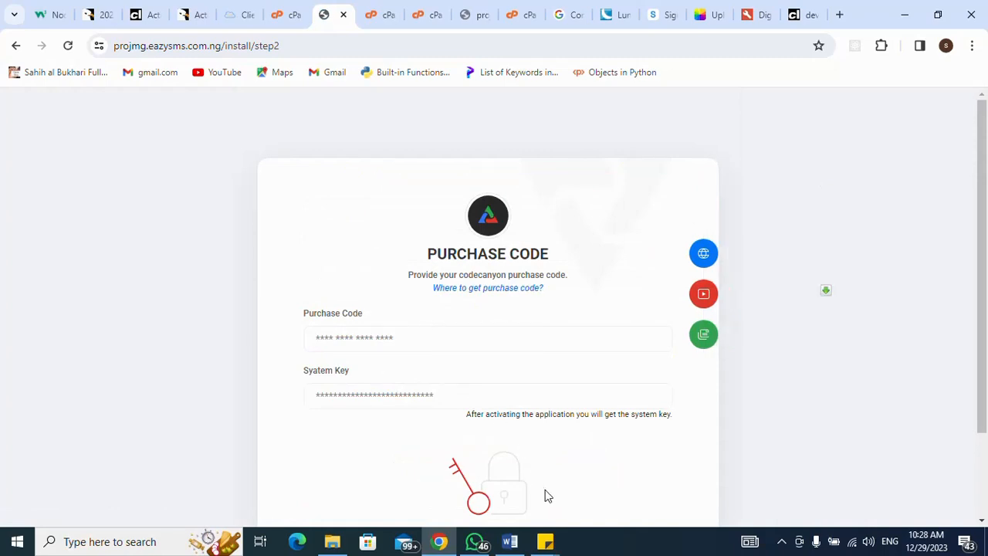
- Fill the purchase code and system key with saved placeholder entries and submit them
mouse_move(553, 547)
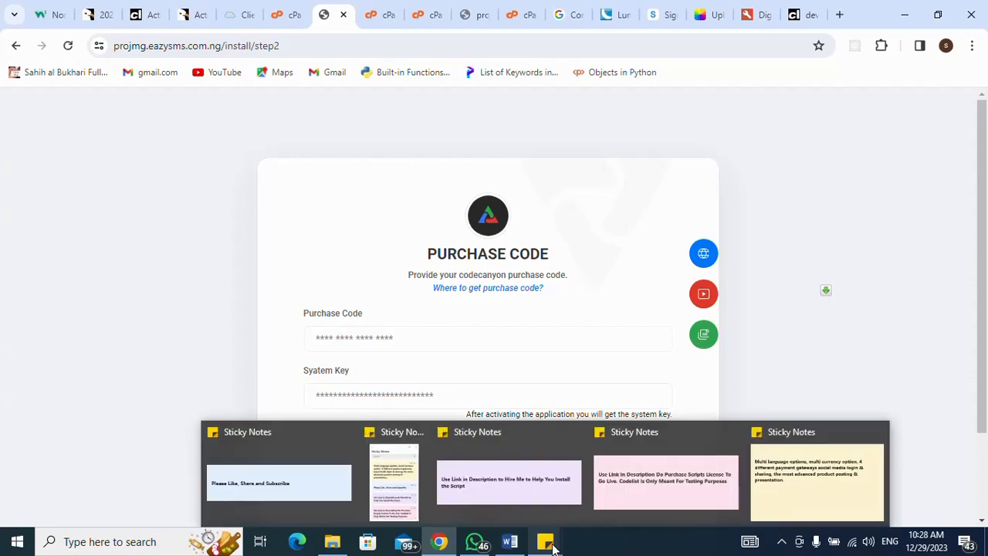
left_click(652, 476)
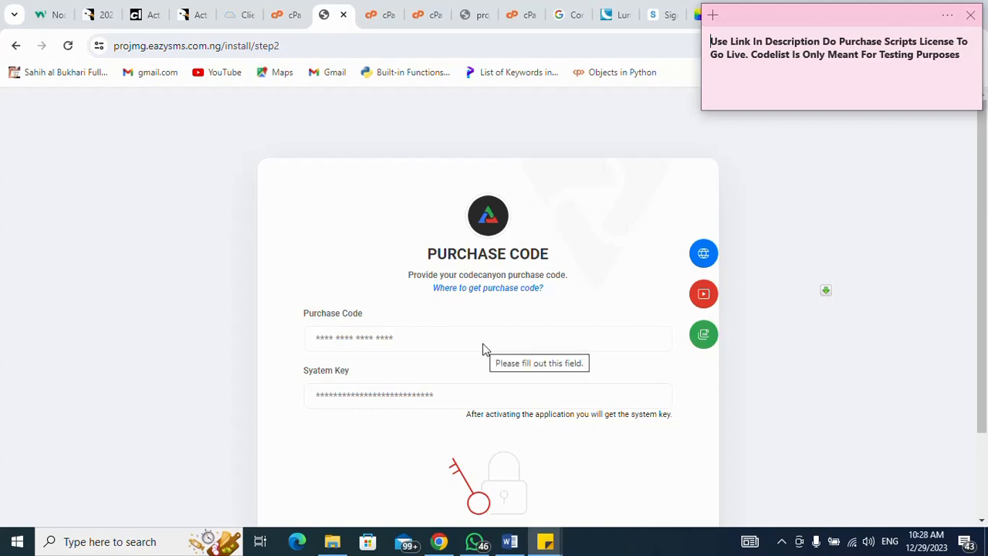
left_click(444, 340)
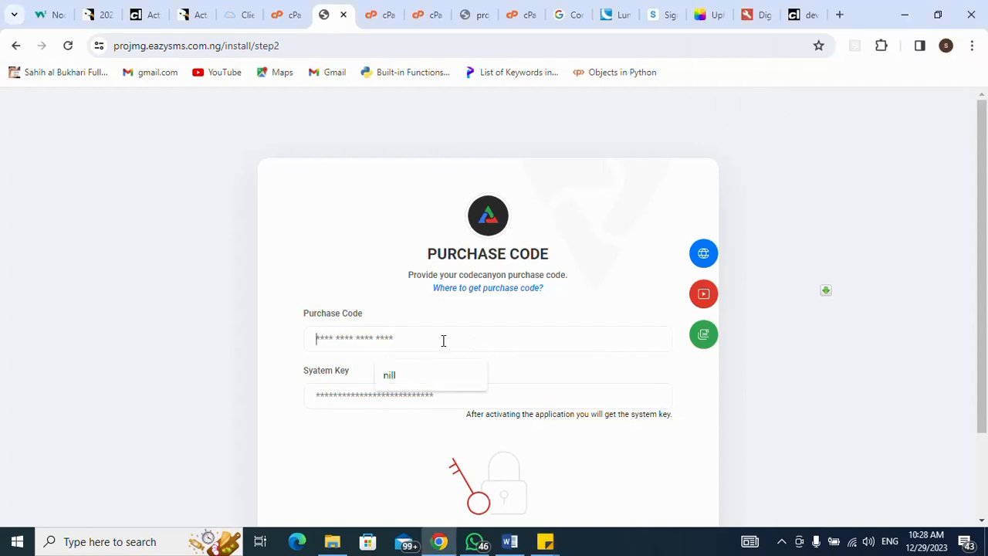
left_click(425, 378)
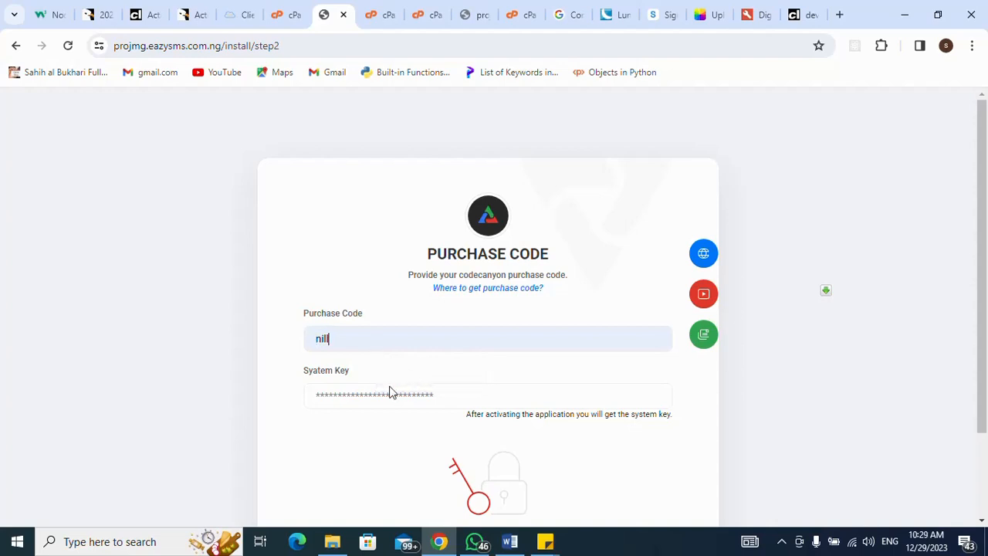
left_click(390, 392)
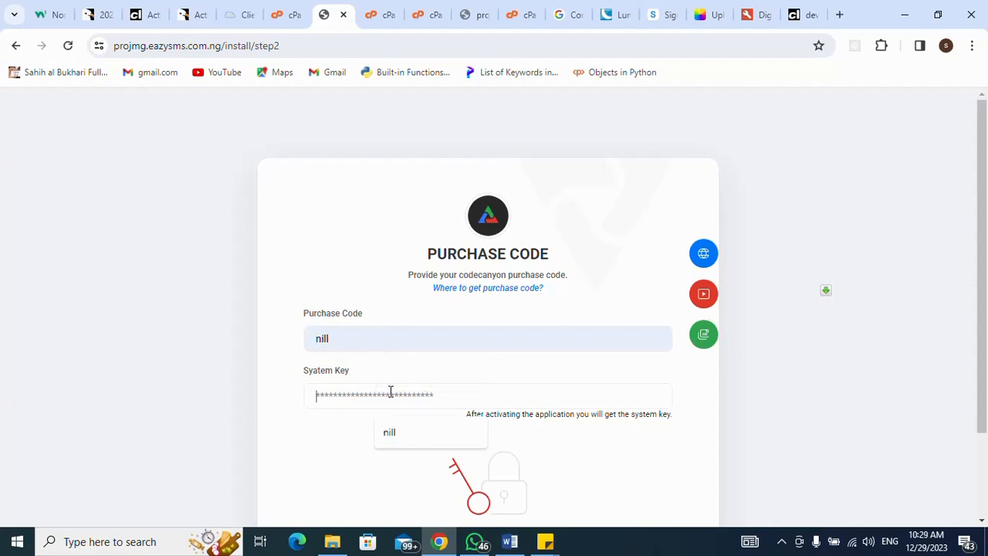
left_click(415, 434)
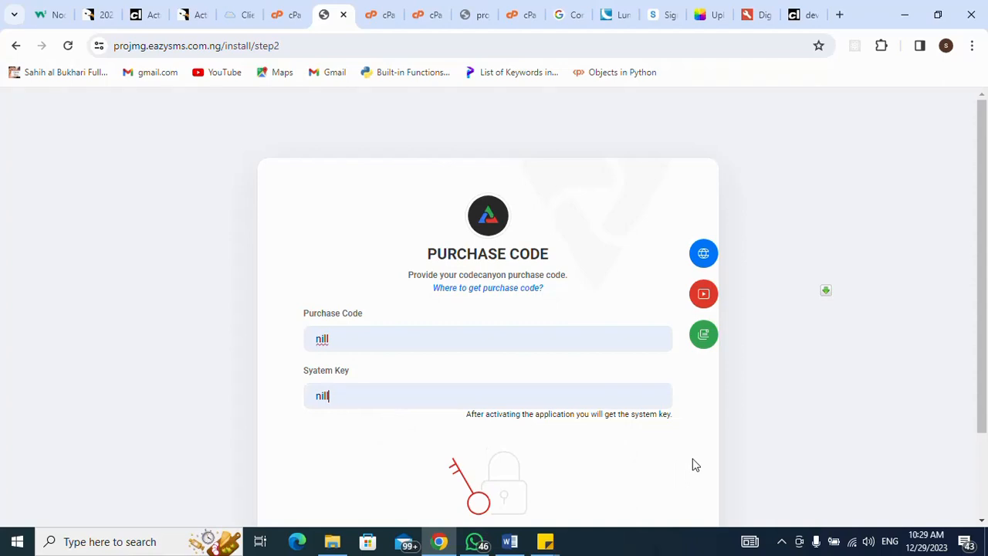
scroll(694, 464, "down", 2)
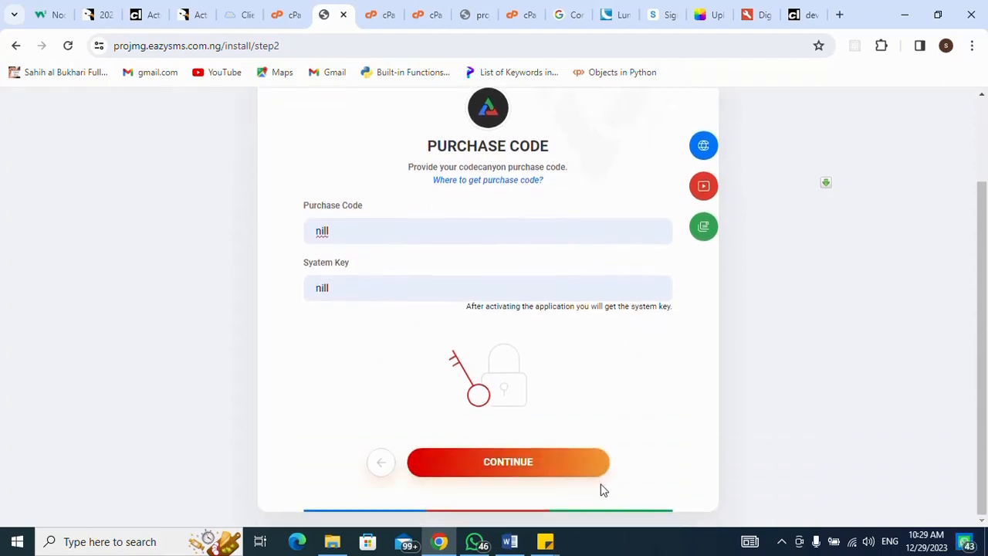
left_click(517, 469)
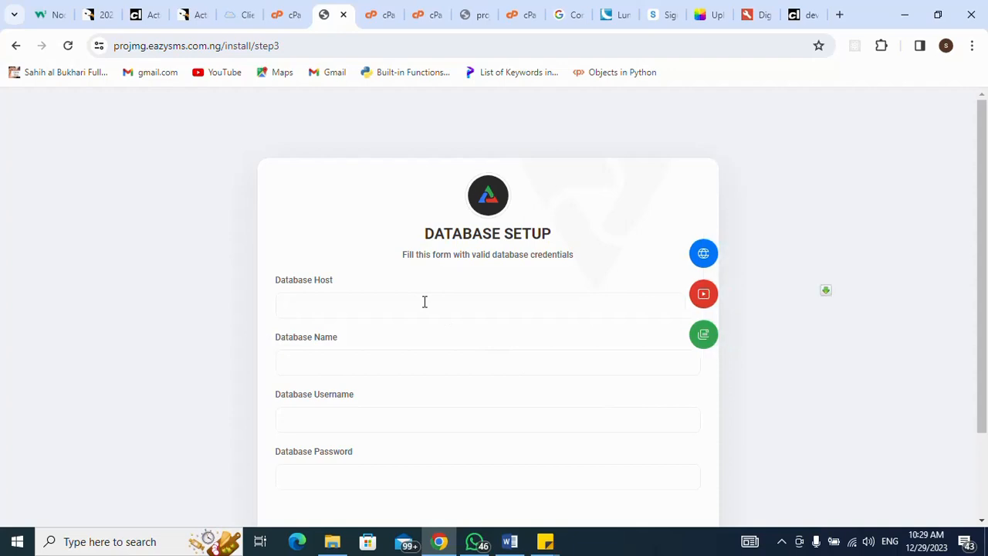
- Enter localhost as the Database Host, then go back to the cPanel domains tab
type("localhost")
left_click(387, 366)
left_click(280, 19)
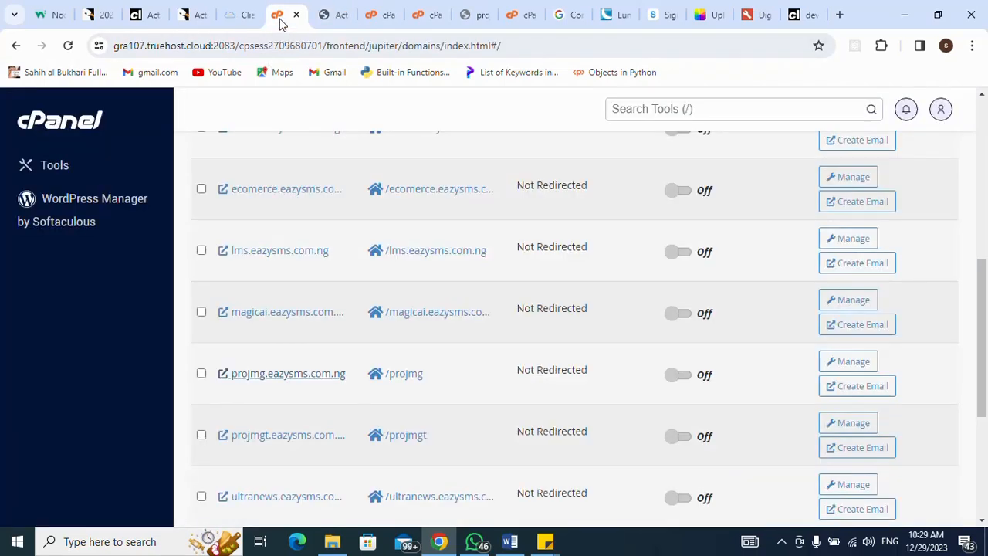
- Find eazysms1_projmg on the second page of Current Databases and copy its name
left_click(375, 17)
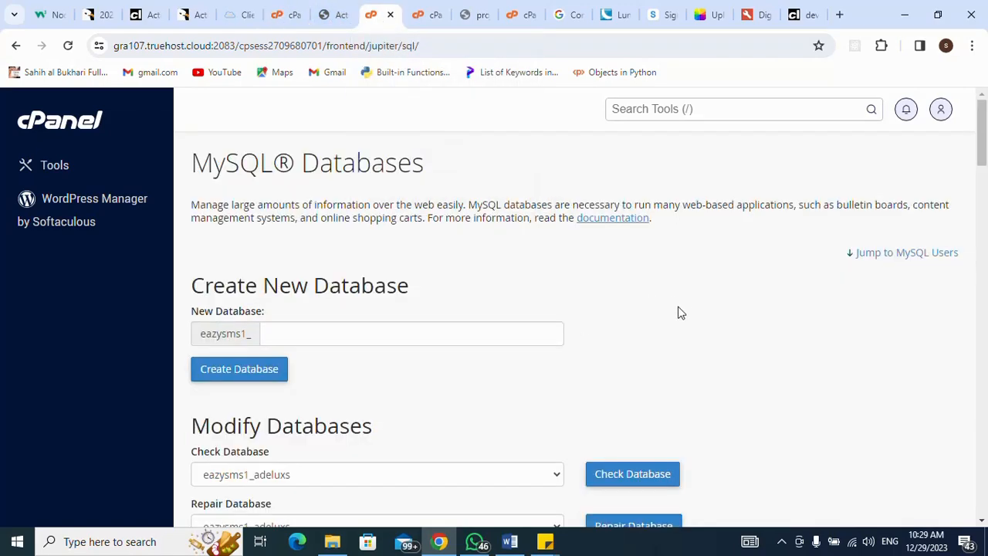
scroll(684, 309, "down", 1)
scroll(684, 308, "down", 4)
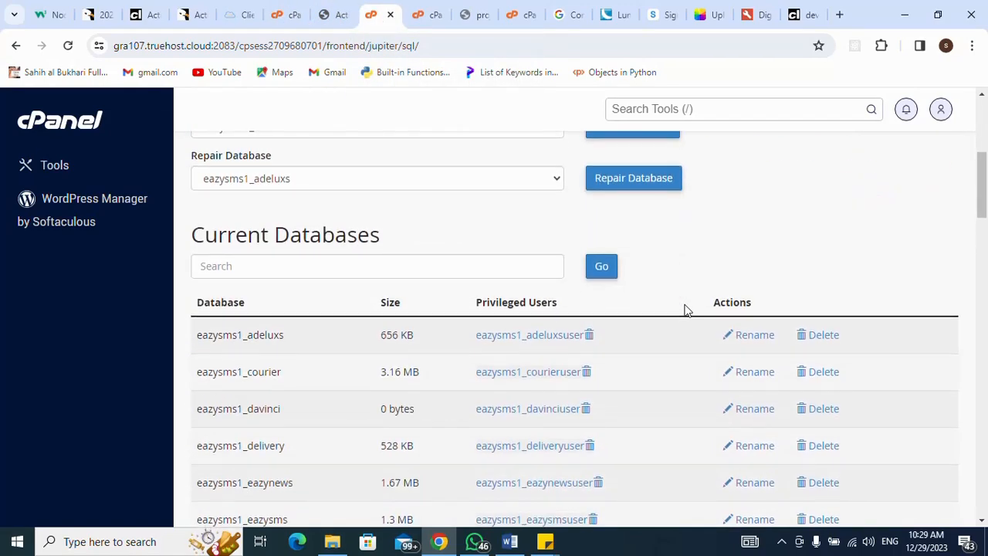
scroll(684, 309, "down", 4)
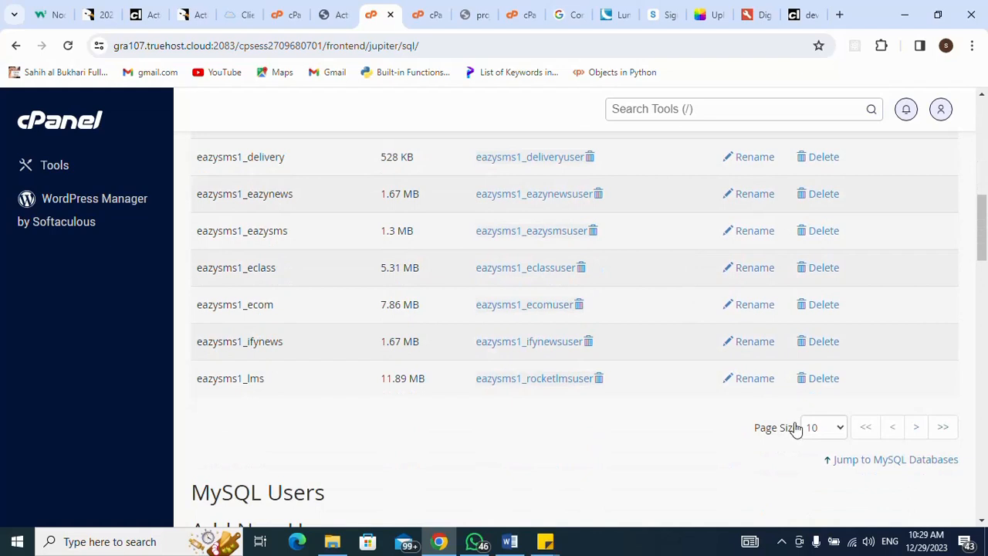
left_click(948, 430)
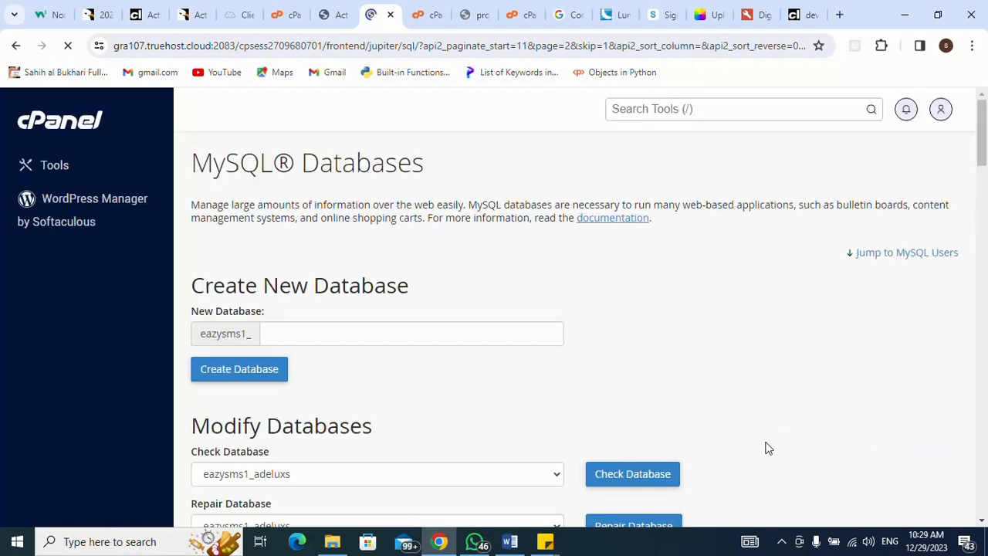
scroll(769, 449, "down", 1)
scroll(769, 449, "down", 5)
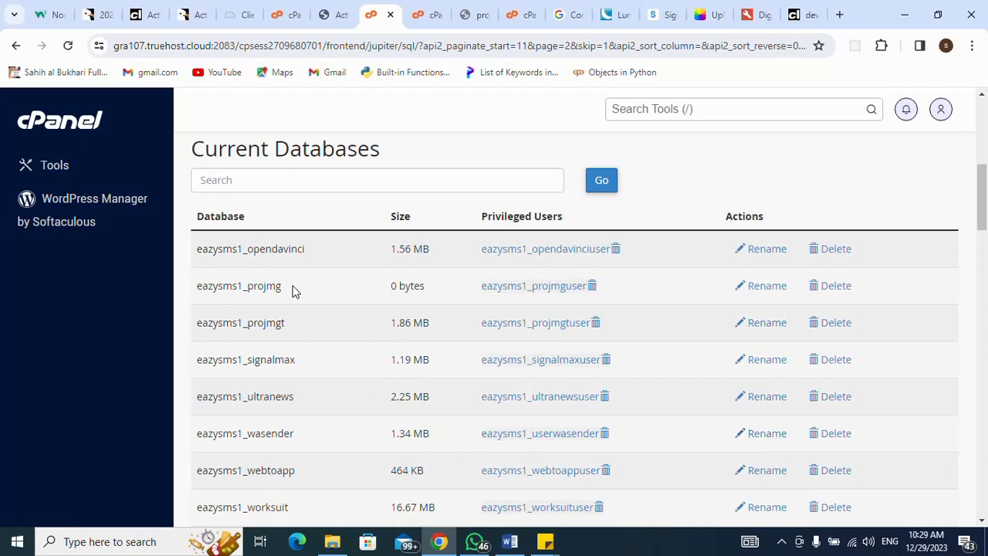
left_click_drag(288, 288, 196, 296)
key("ctrl+c")
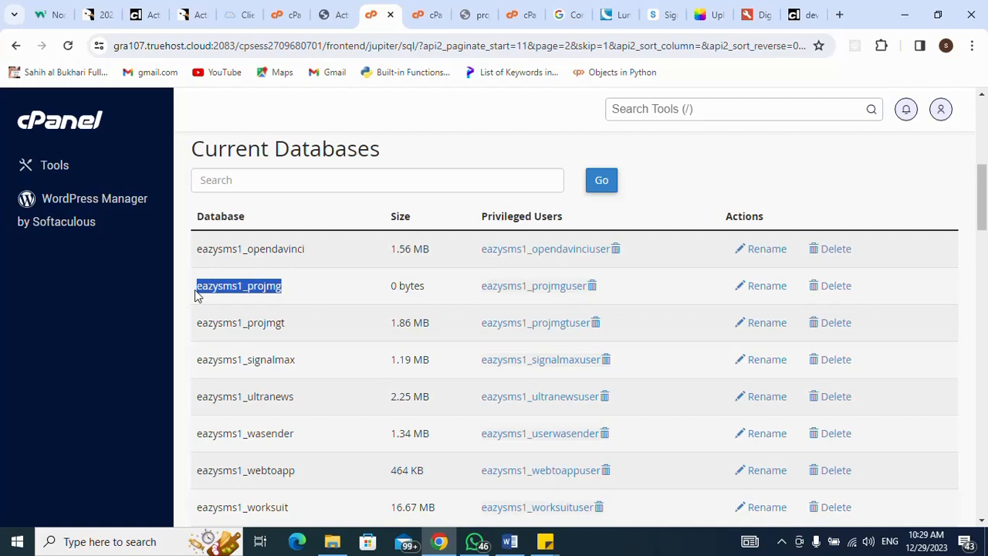
left_click(340, 17)
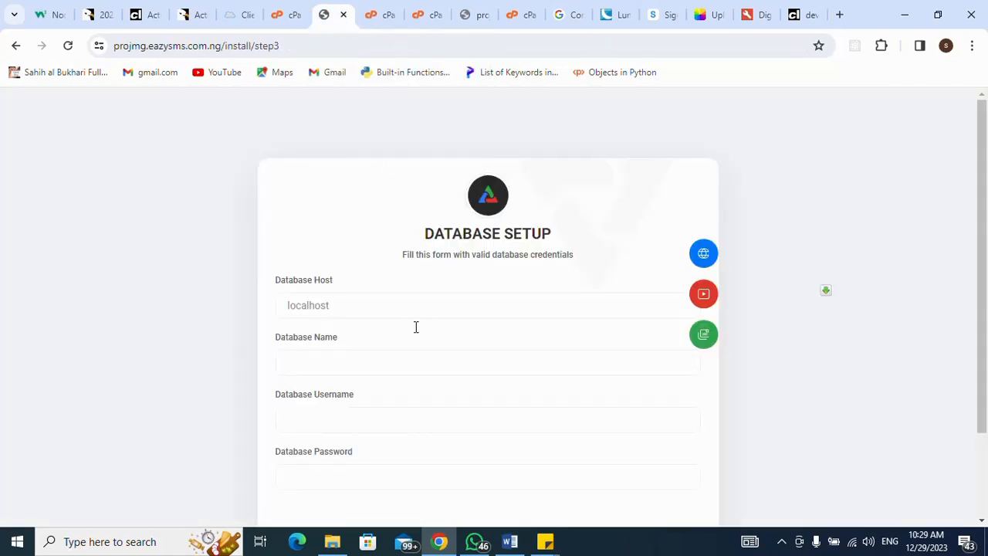
- Enter eazysms1_projmg as Database Name and eazysms1_projmguser as the database username
left_click(415, 355)
key("ctrl+v")
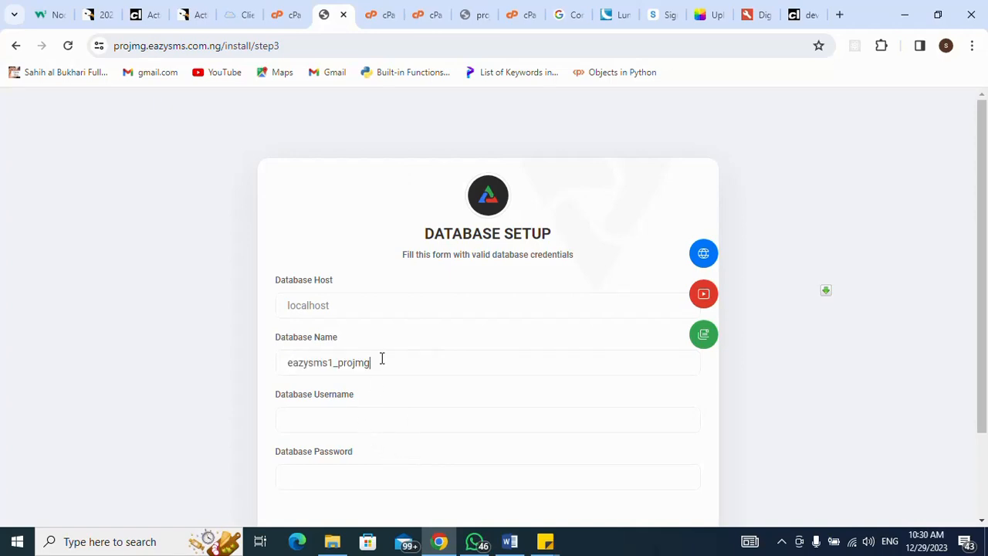
left_click(378, 423)
key("ctrl+v")
type("u")
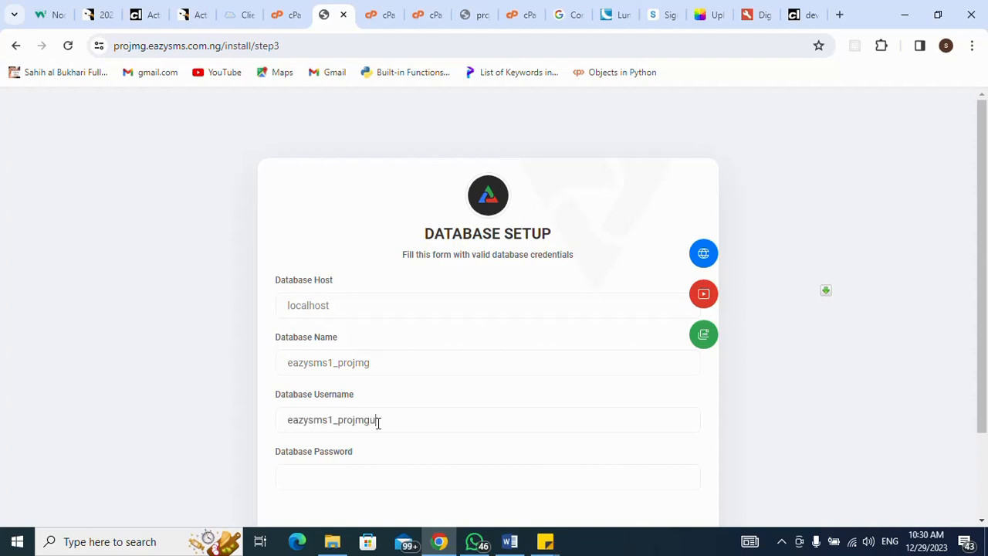
type("ser")
left_click_drag(390, 419, 342, 426)
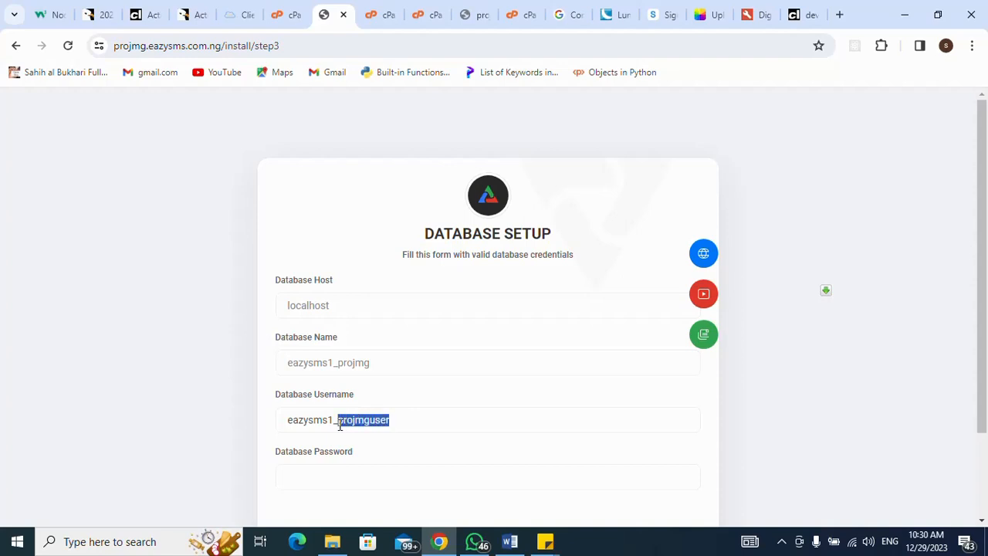
- Paste the database password and submit the credentials to reach the Import SQL step
left_click(337, 476)
key("ctrl+v")
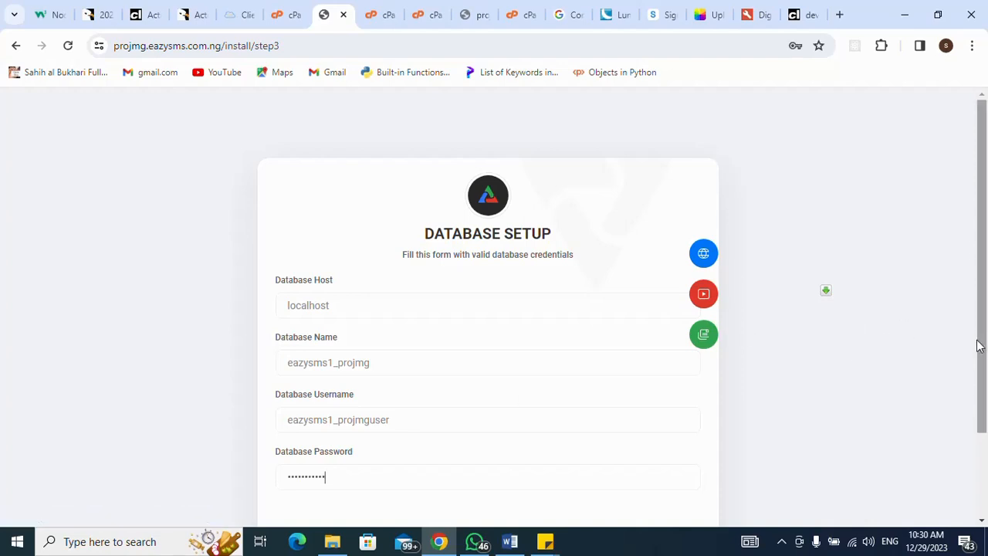
left_click_drag(984, 346, 981, 419)
left_click(551, 474)
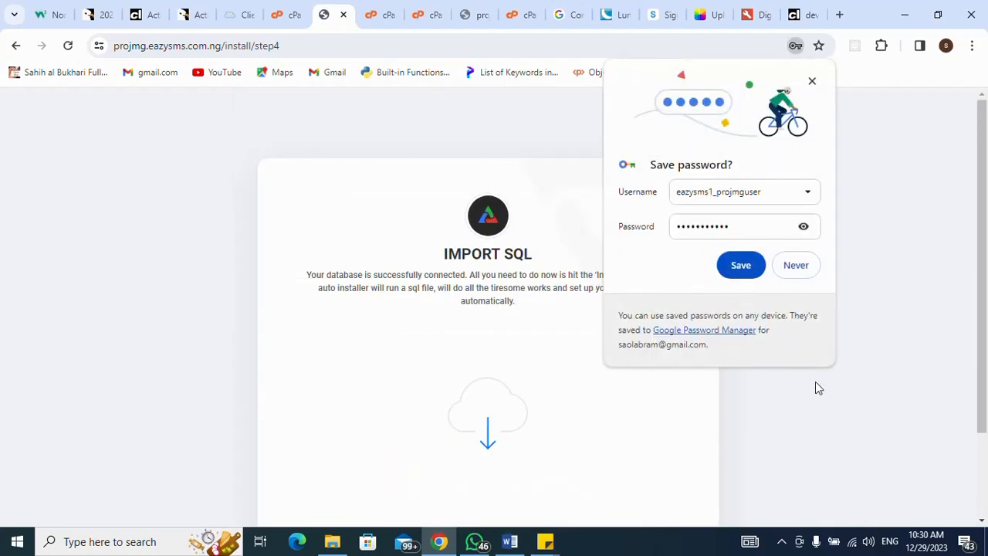
- Dismiss the save-password prompt and import the SQL data
left_click(812, 81)
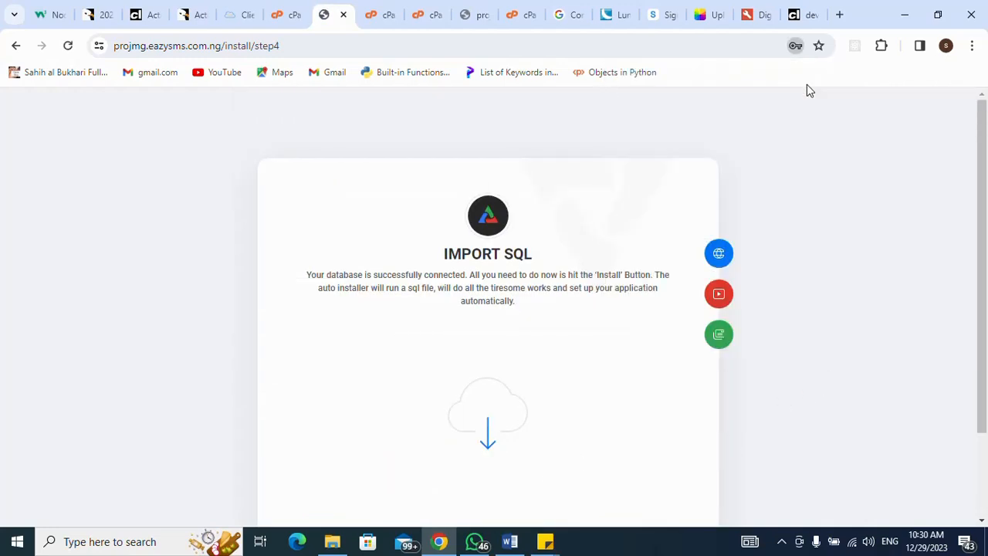
left_click_drag(975, 214, 975, 293)
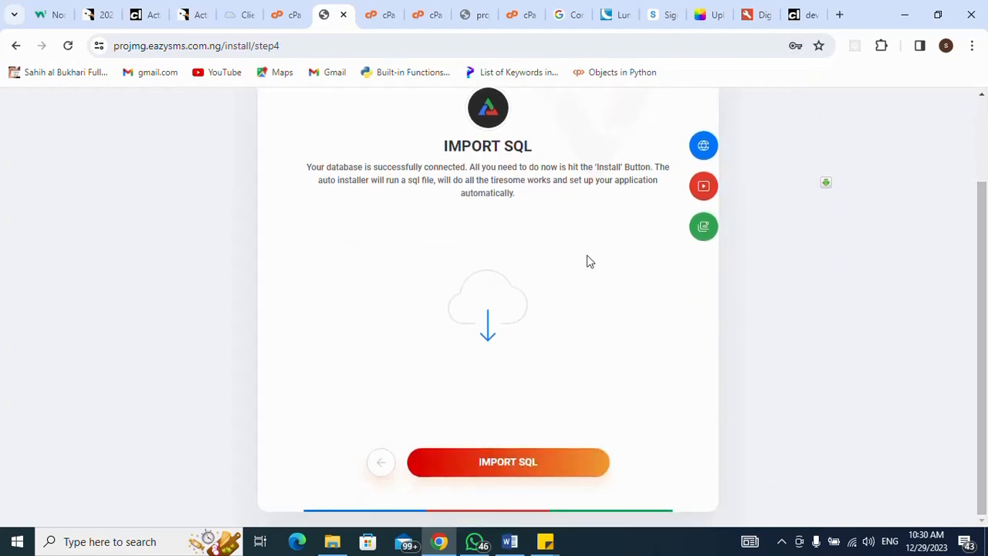
left_click(506, 468)
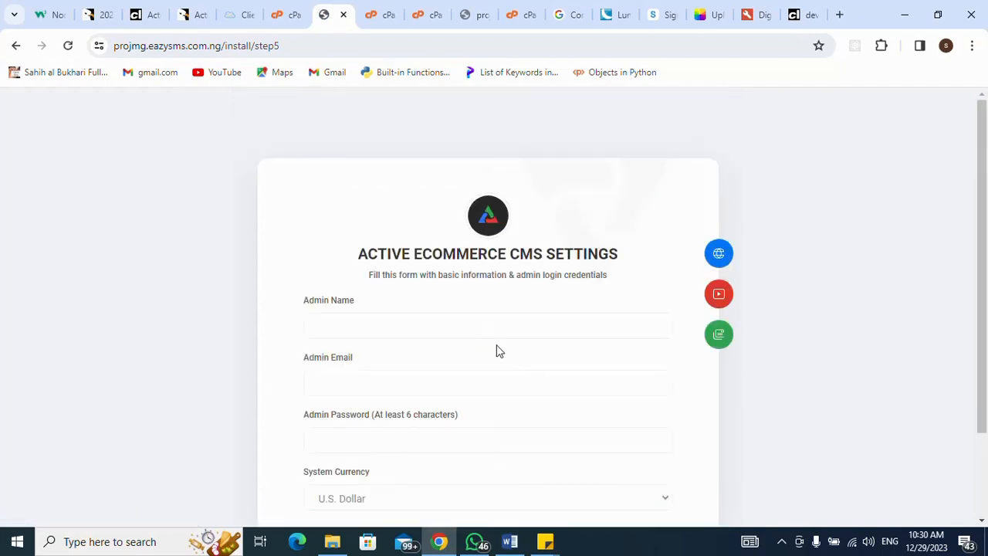
- Fill the admin name and e-mail from saved suggestions and enter an admin password
left_click(482, 323)
left_click(422, 368)
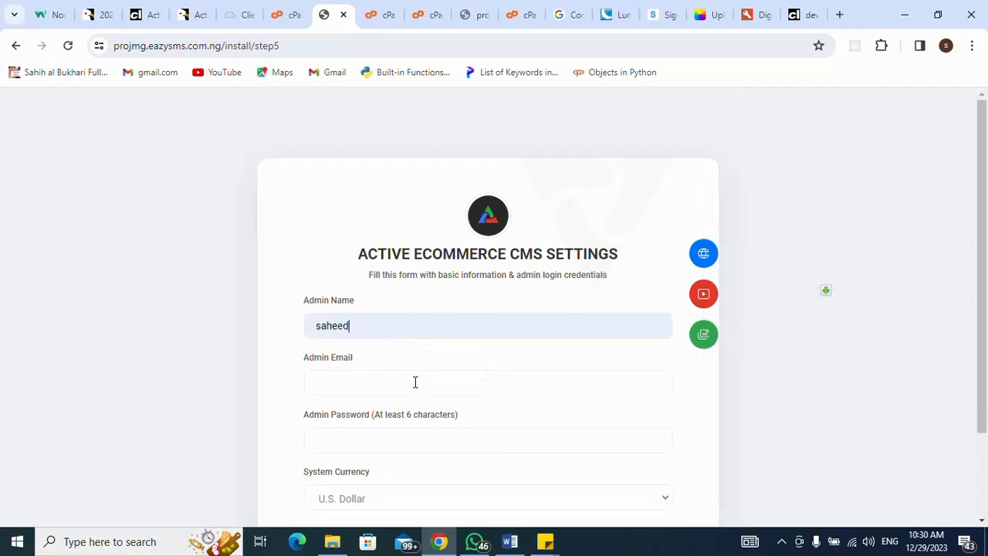
left_click(416, 382)
left_click(433, 424)
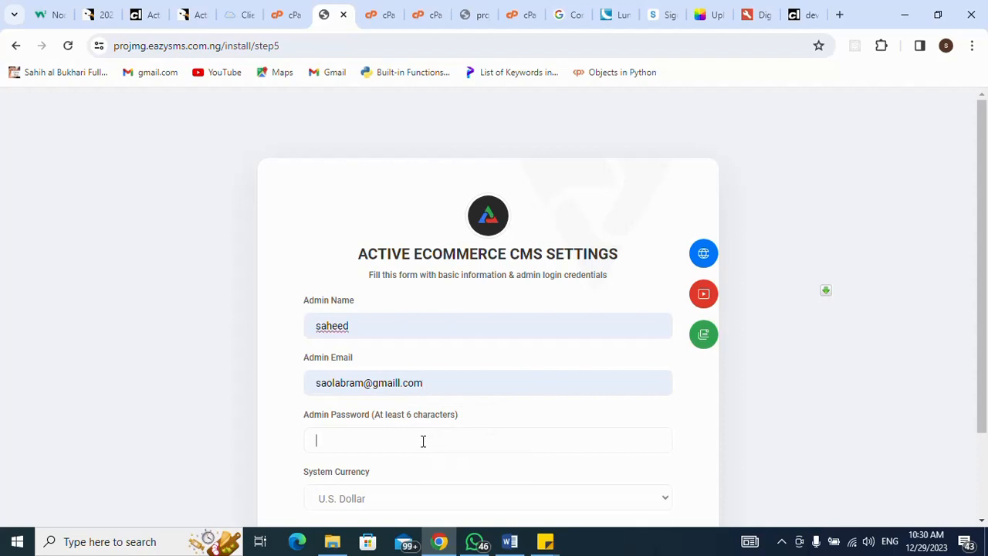
type("12345")
- Keep U.S. Dollar as the system currency and finish the installation
scroll(711, 448, "down", 2)
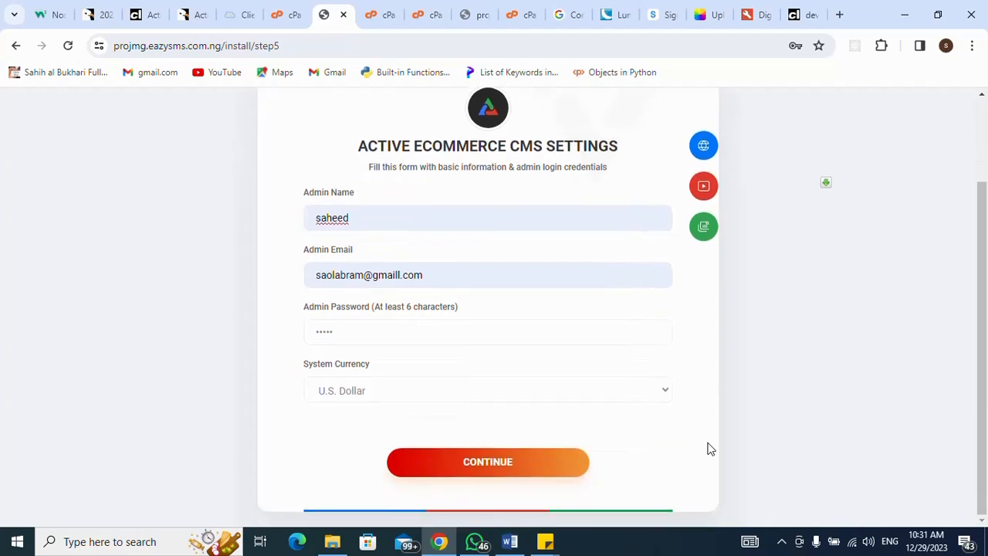
left_click(657, 395)
left_click(657, 395)
left_click(517, 471)
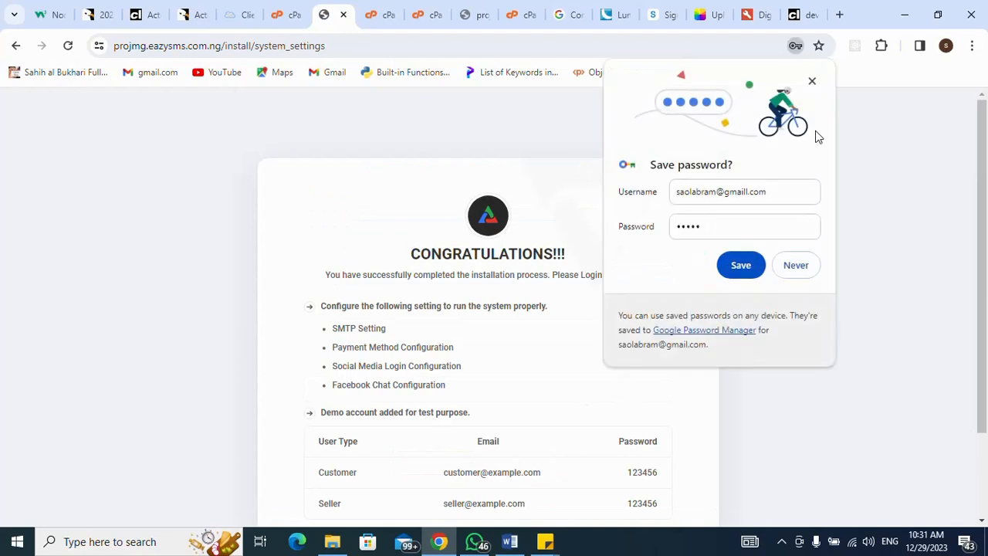
- Dismiss the save-password prompt and go to the admin panel login page
left_click(813, 81)
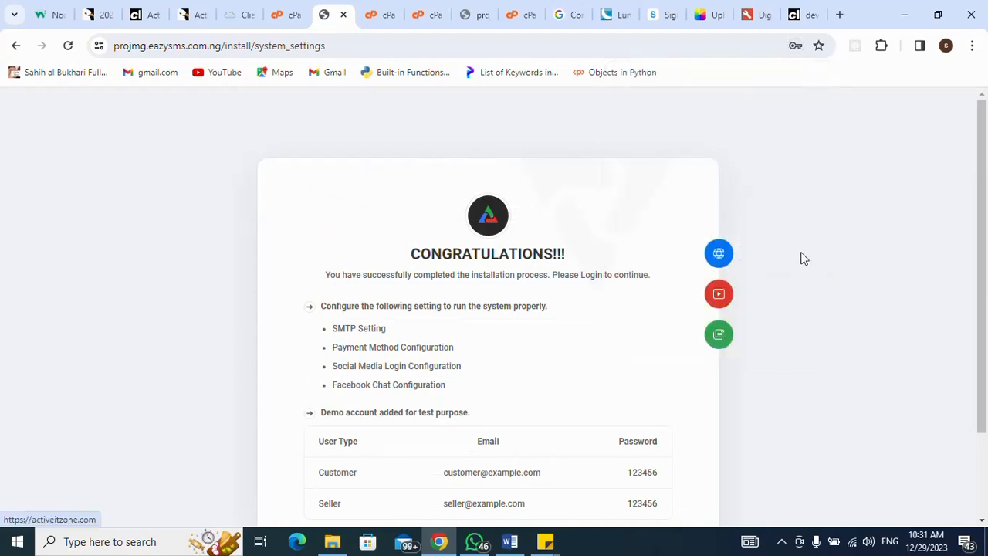
scroll(803, 260, "down", 2)
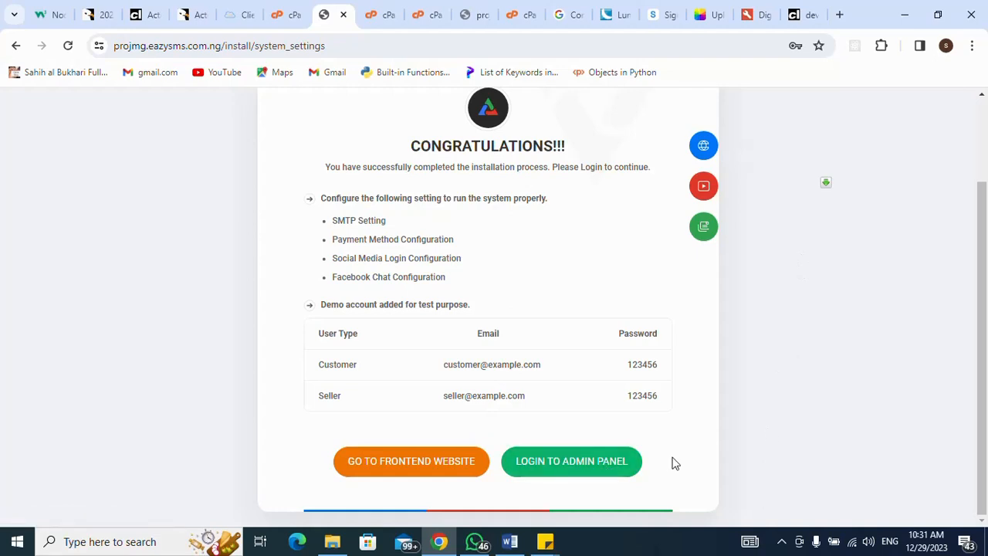
left_click(556, 470)
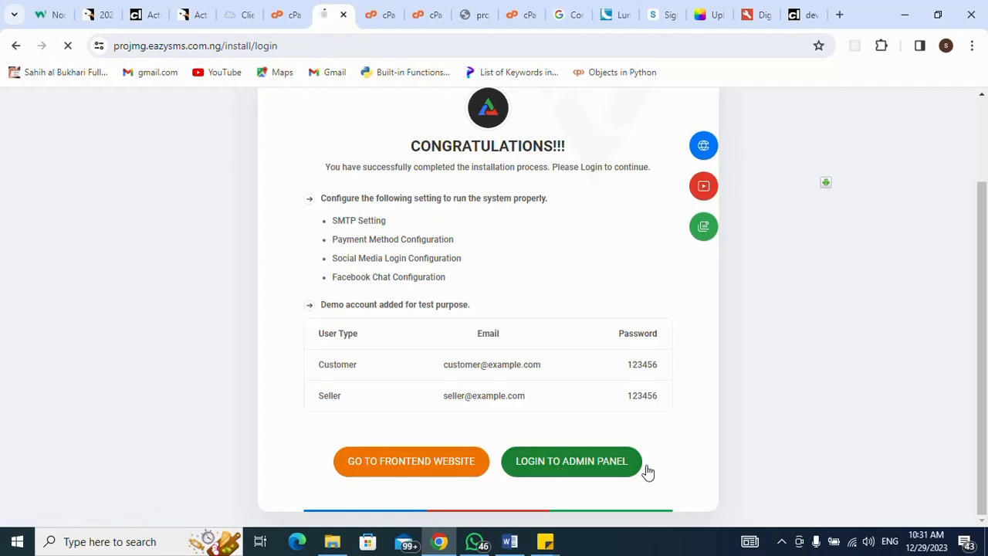
mouse_move(546, 543)
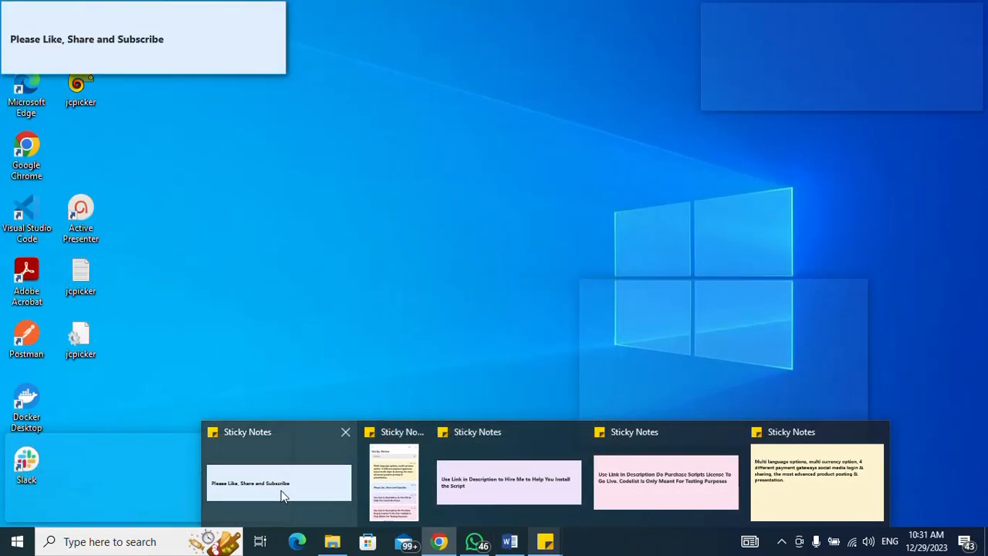
left_click(281, 490)
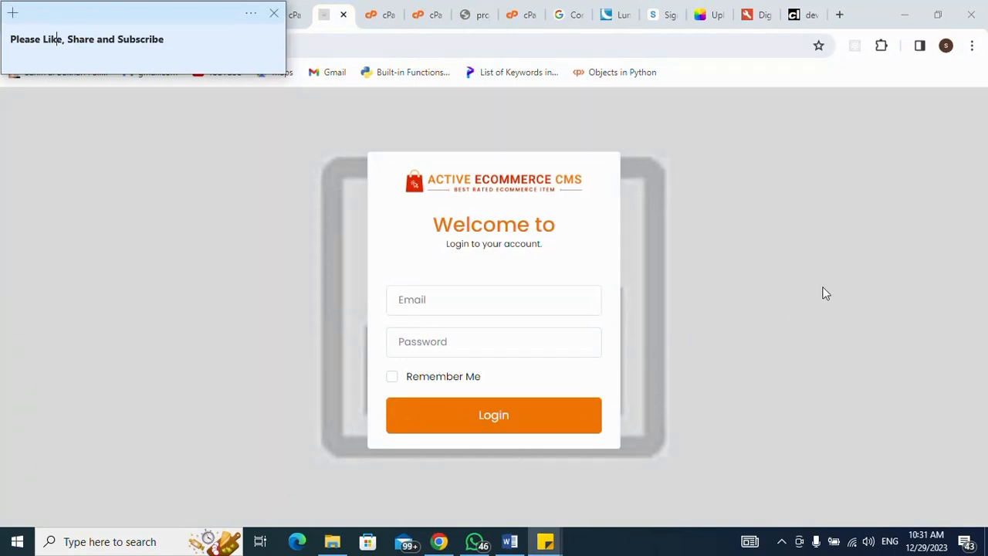
key("alt+Tab")
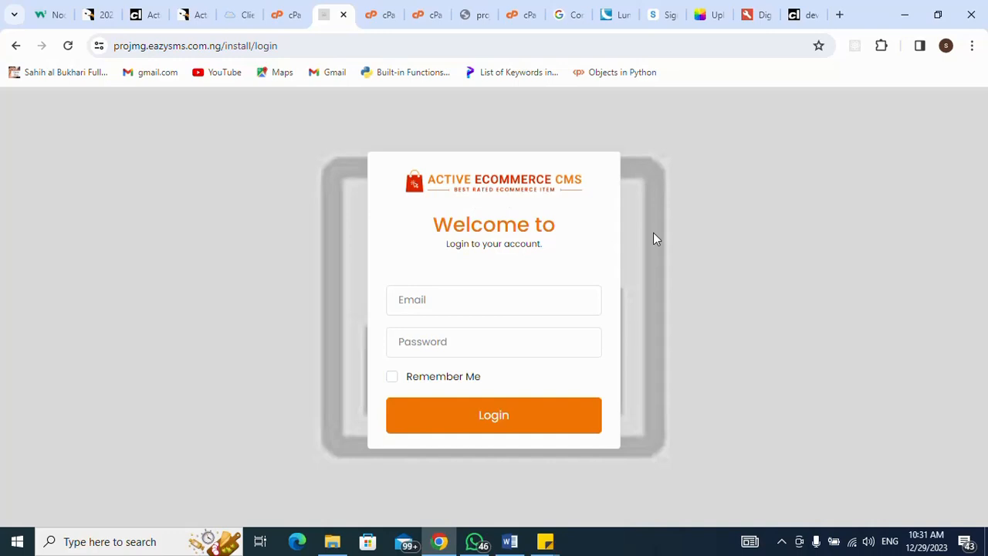
- Trim the address and load the projmg subdomain's root address
left_click(367, 45)
left_click(368, 46)
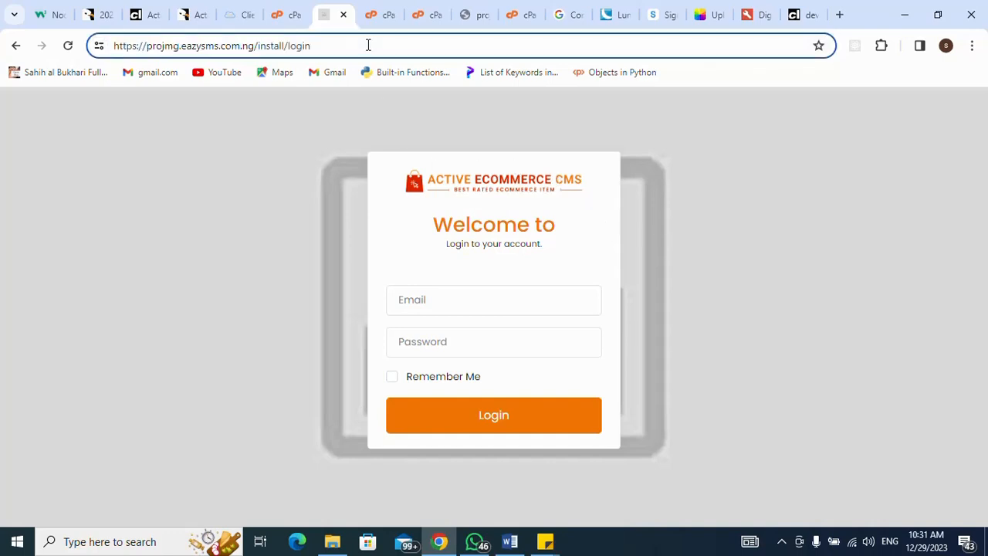
key("BackSpace")
key("BackSpace")
key("BackSpace")
key("BackSpace")
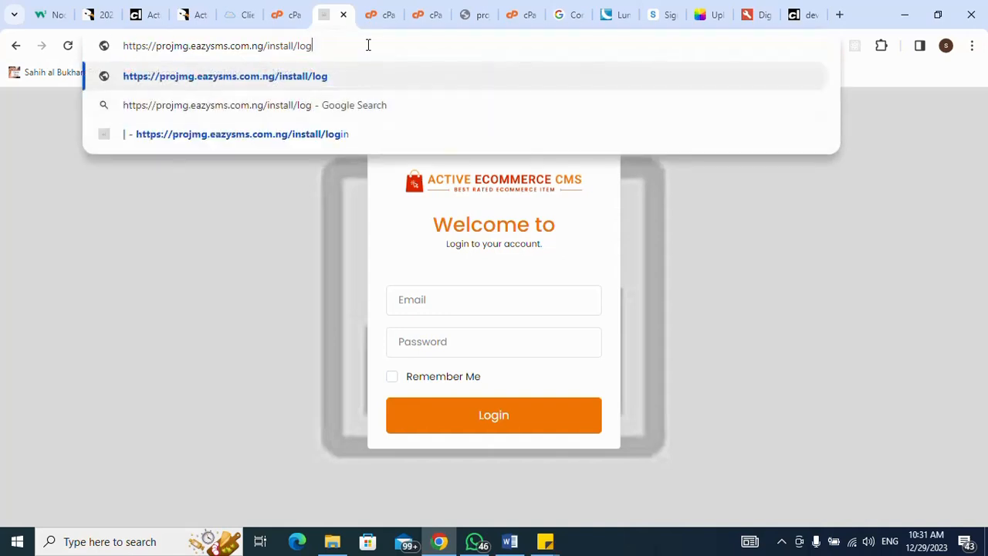
key("BackSpace")
key("BackSpace")
key("BackSpace")
key("BackSpace")
key("BackSpace")
key("BackSpace")
key("BackSpace")
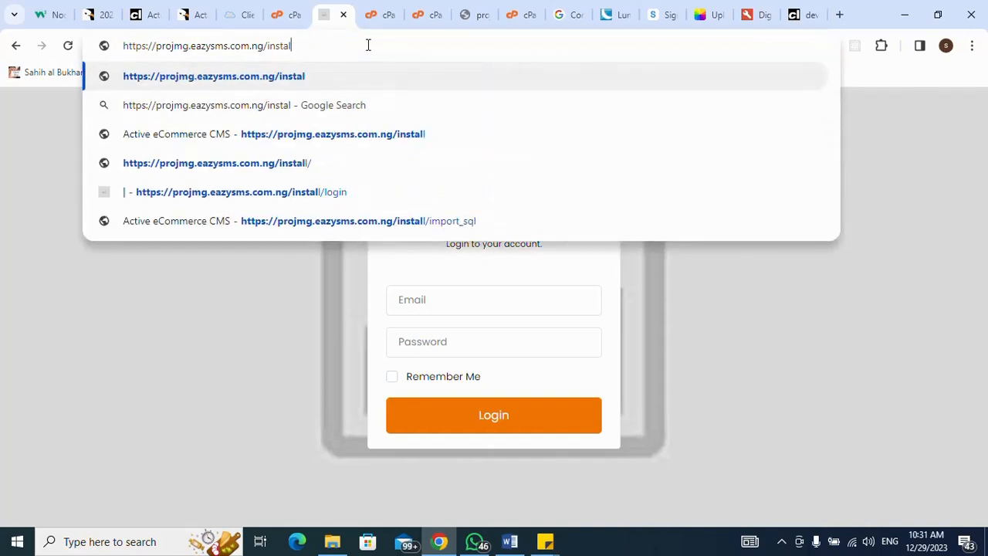
key("BackSpace")
key("BackSpace")
key("BackSpace")
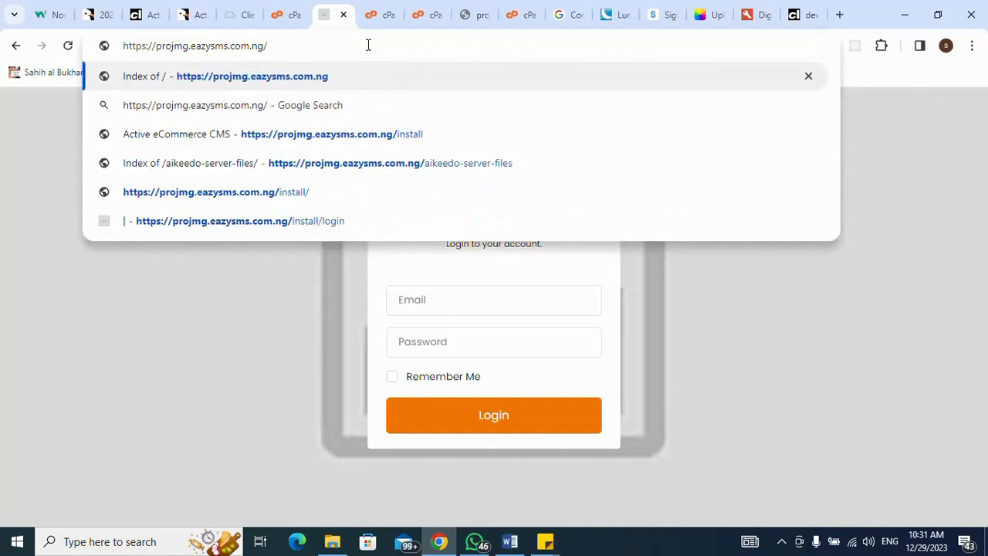
key("Return")
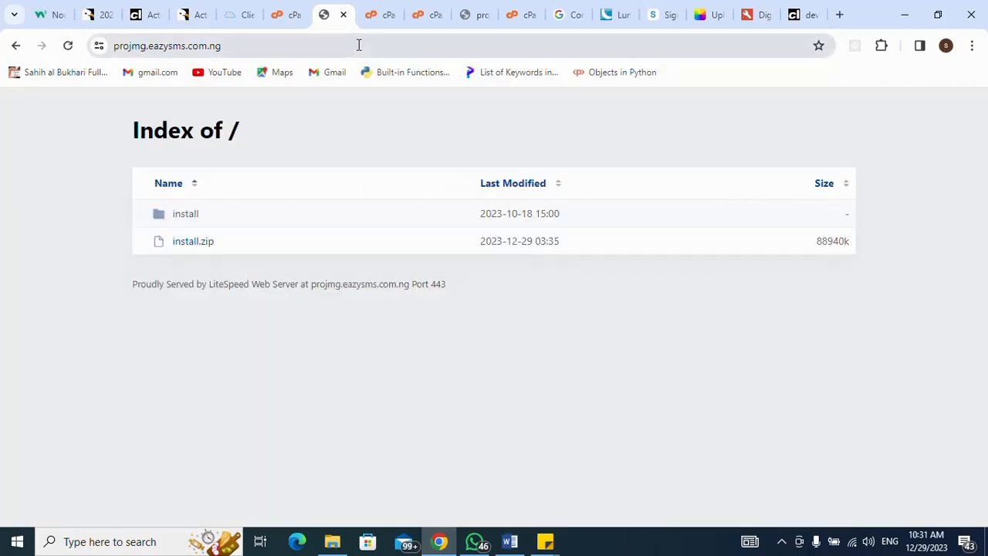
- Open the storefront at projmg.eazysms.com.ng/install/, then return to cPanel's database list
left_click(359, 45)
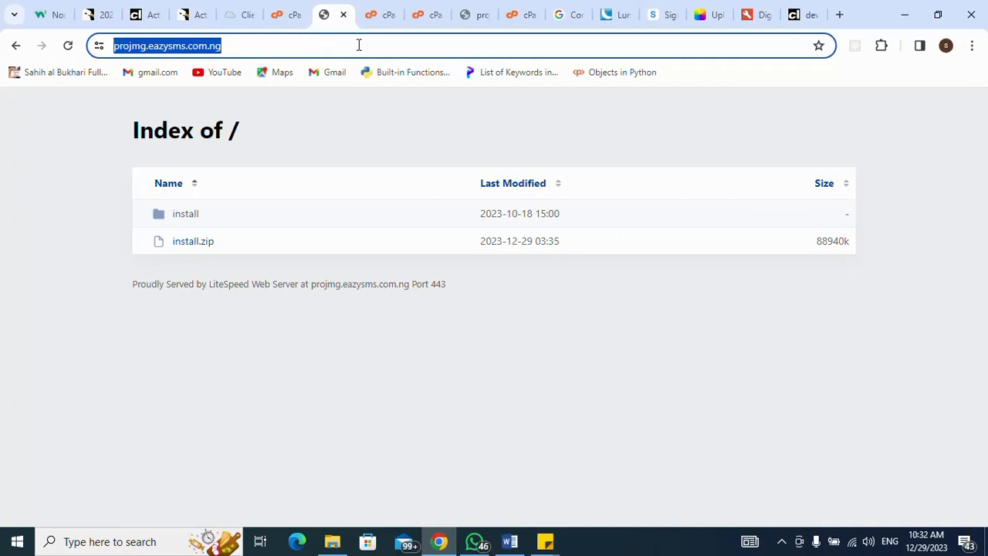
left_click(359, 45)
type("//")
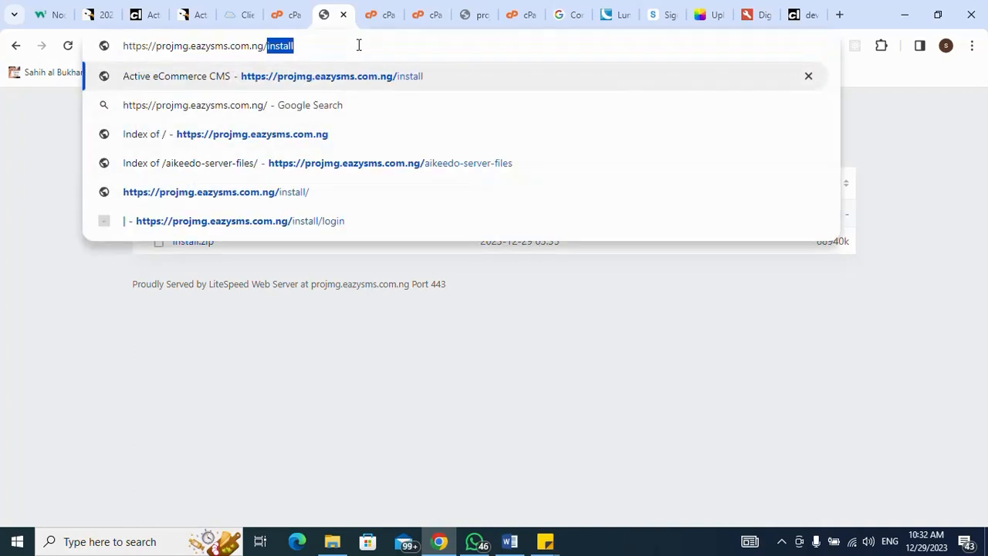
key("Return")
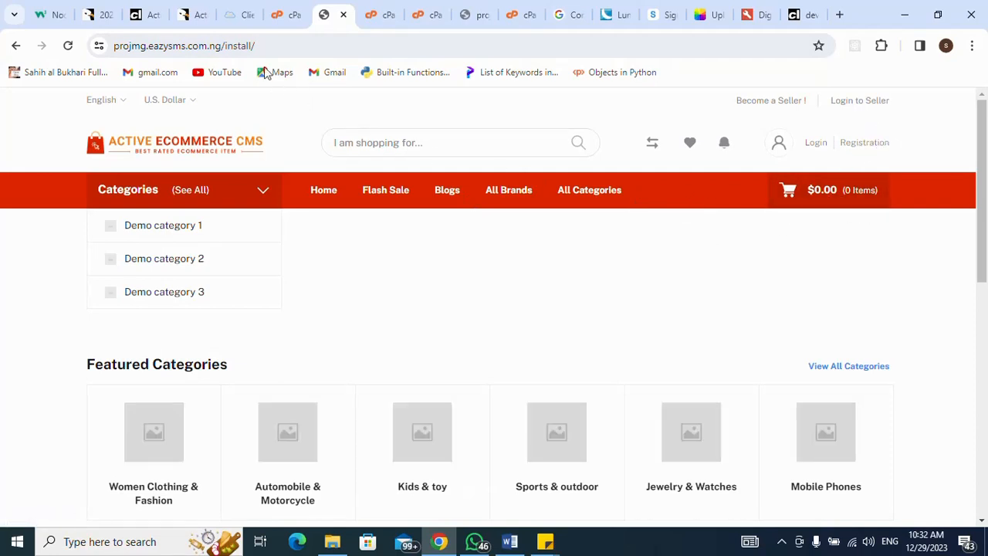
left_click(375, 17)
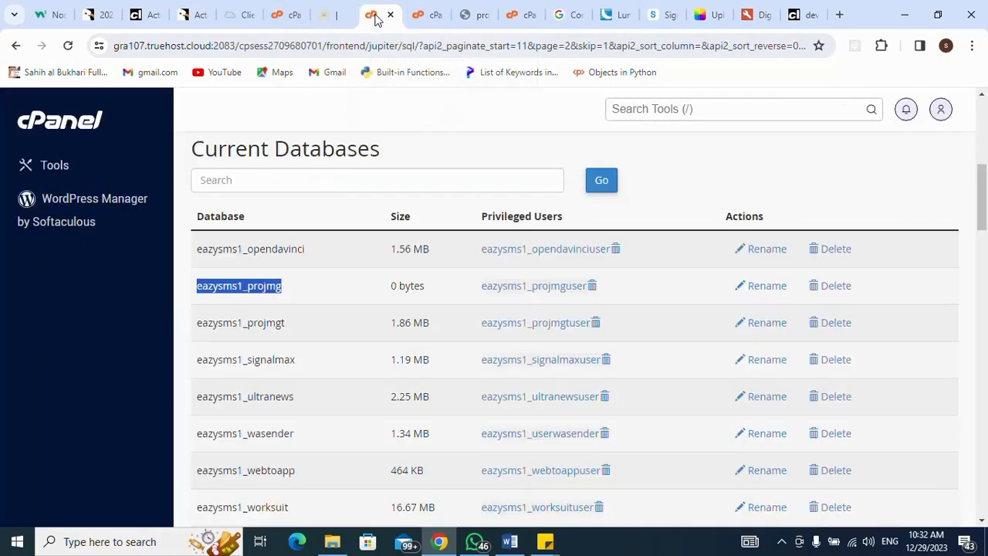
- Permanently delete install.zip from projmg, skipping the trash, and return to the storefront
left_click(436, 17)
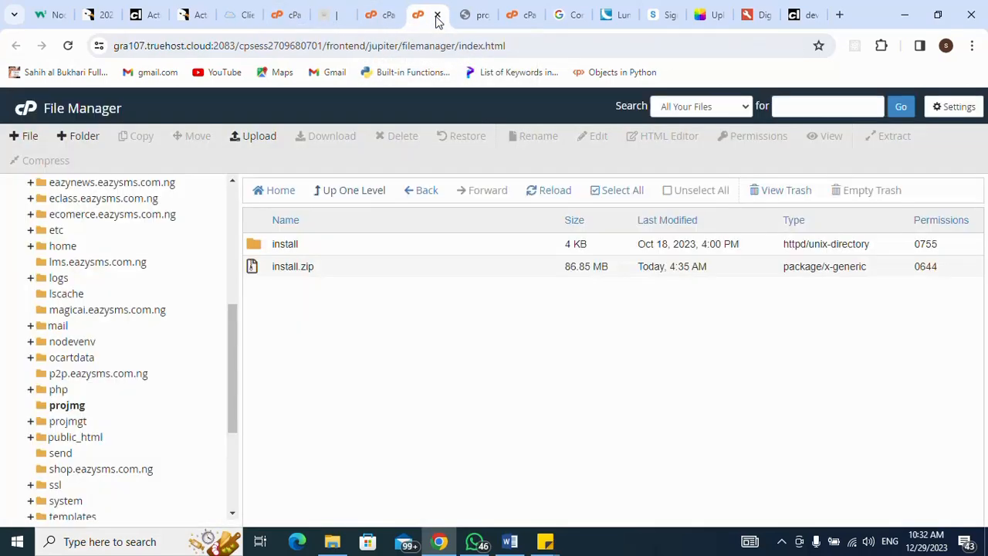
left_click(254, 267)
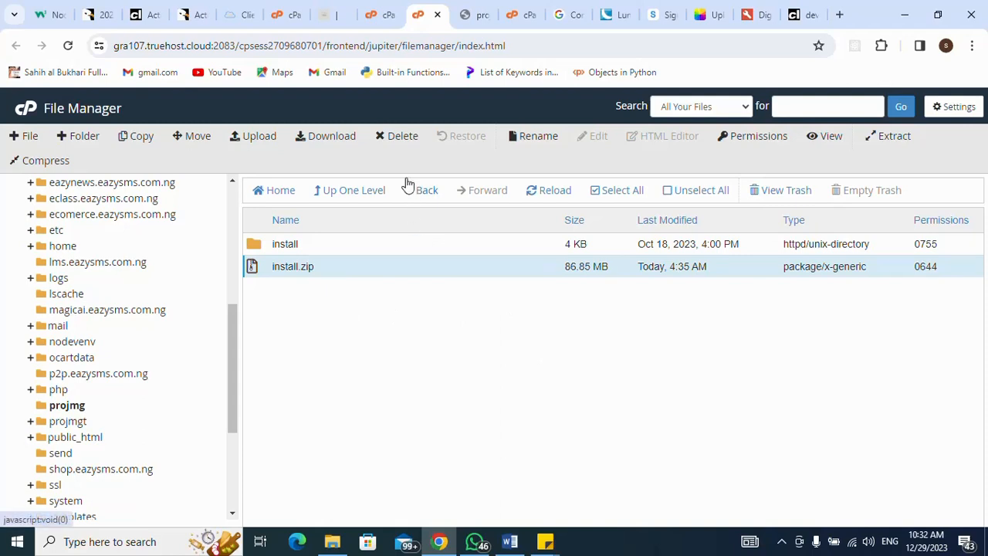
left_click(390, 145)
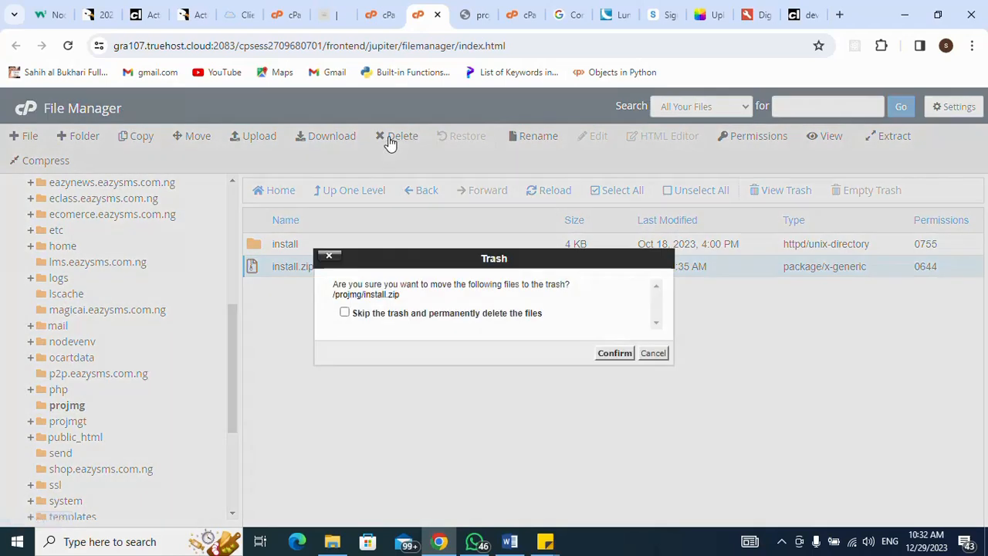
left_click(608, 361)
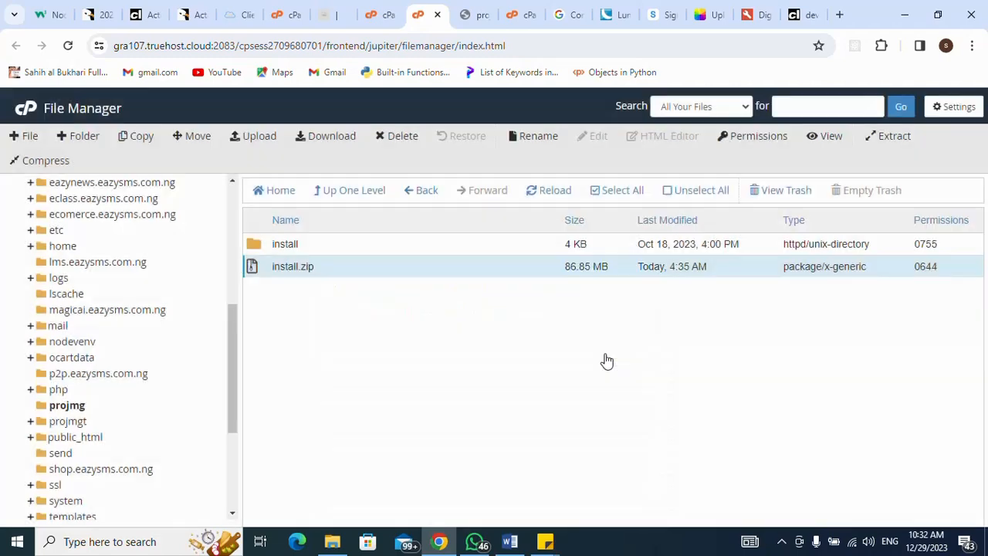
left_click(325, 21)
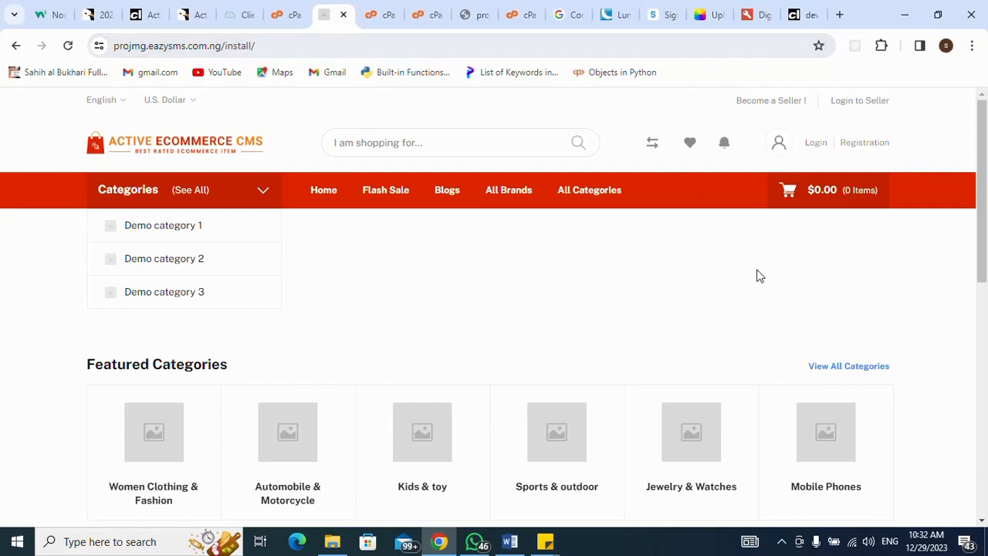
- Open the registration page and autofill the customer's full name and e-mail, removing a stray letter
left_click(877, 142)
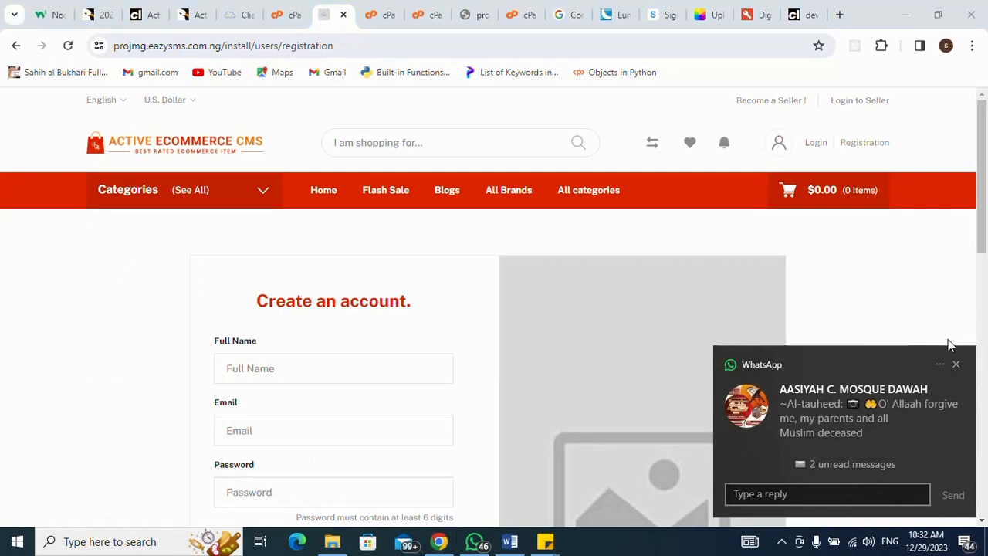
left_click(956, 366)
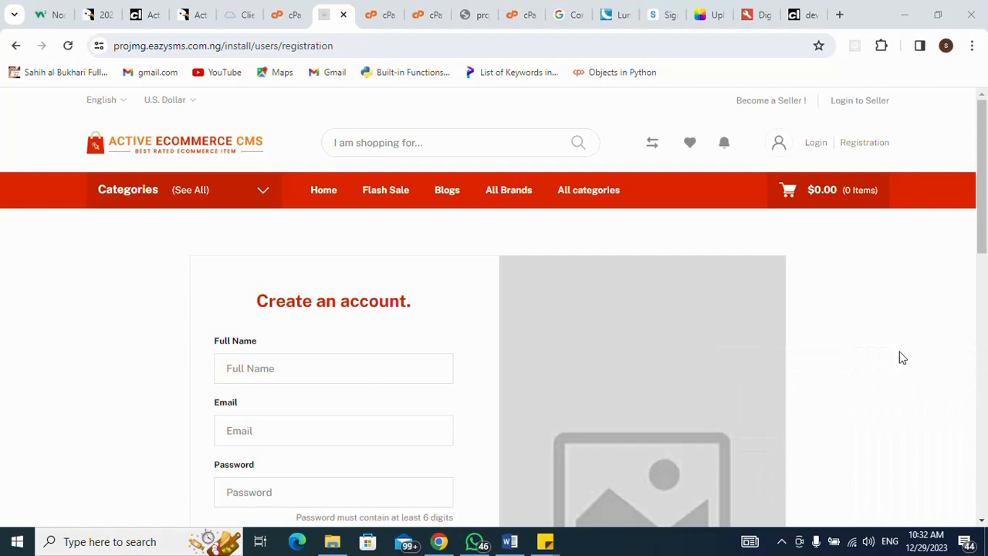
left_click(861, 147)
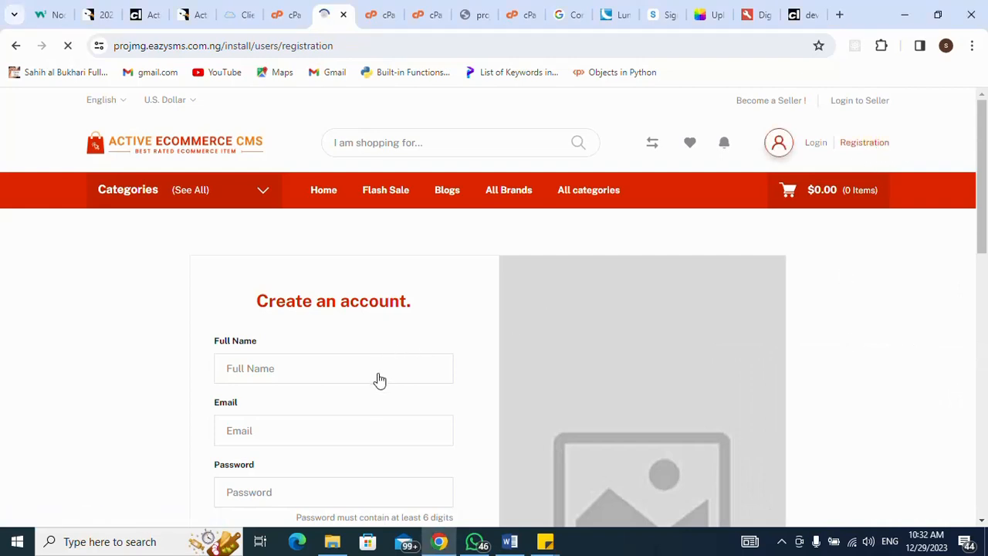
left_click(256, 368)
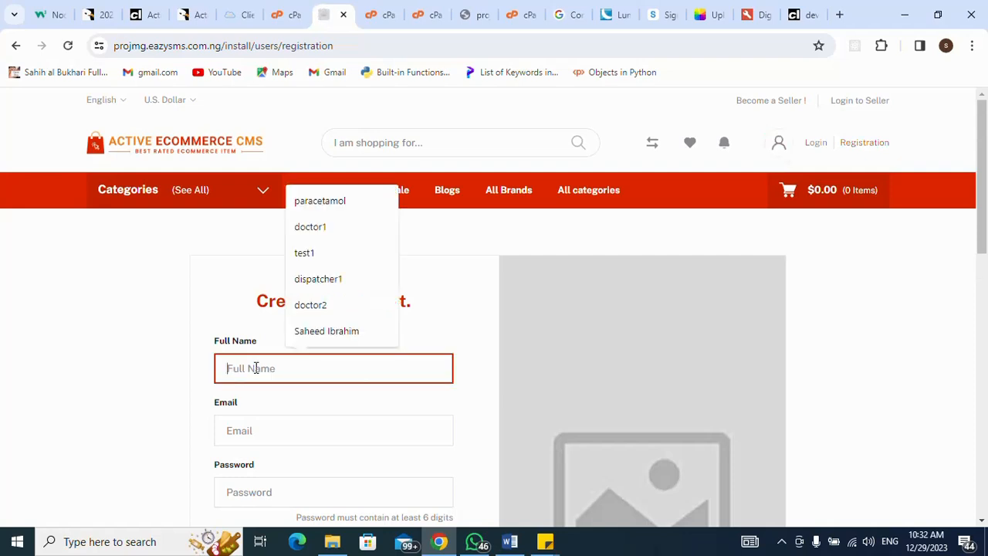
left_click(322, 334)
left_click(318, 428)
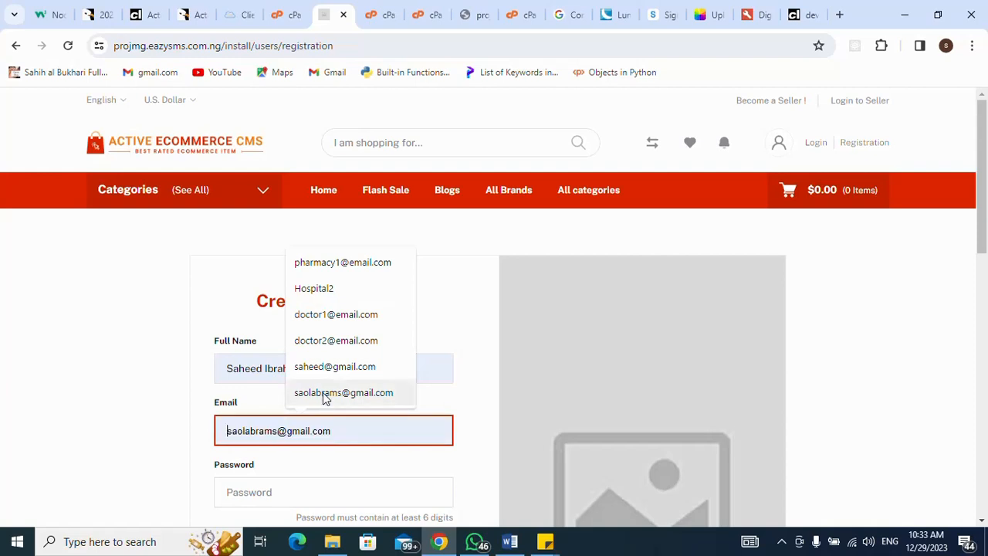
left_click(324, 394)
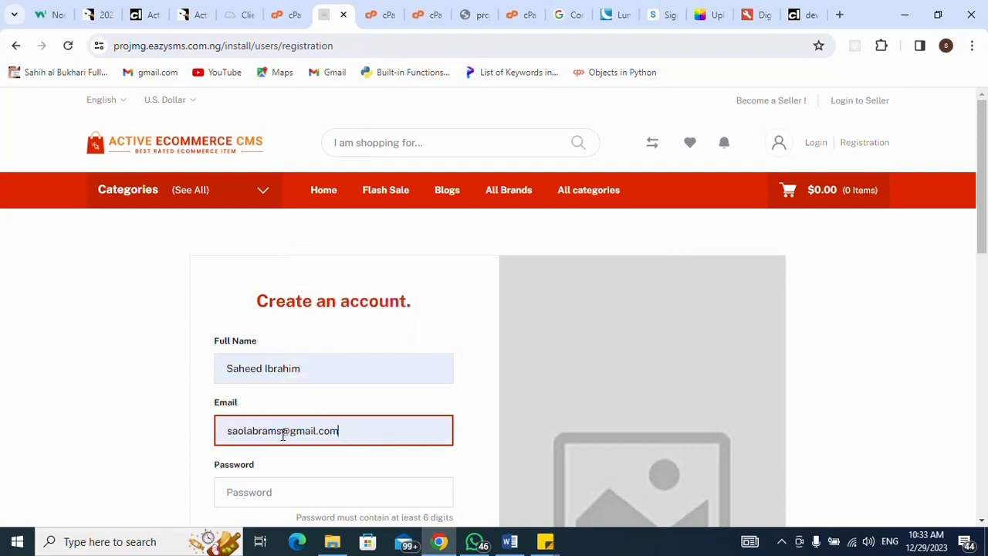
key("BackSpace")
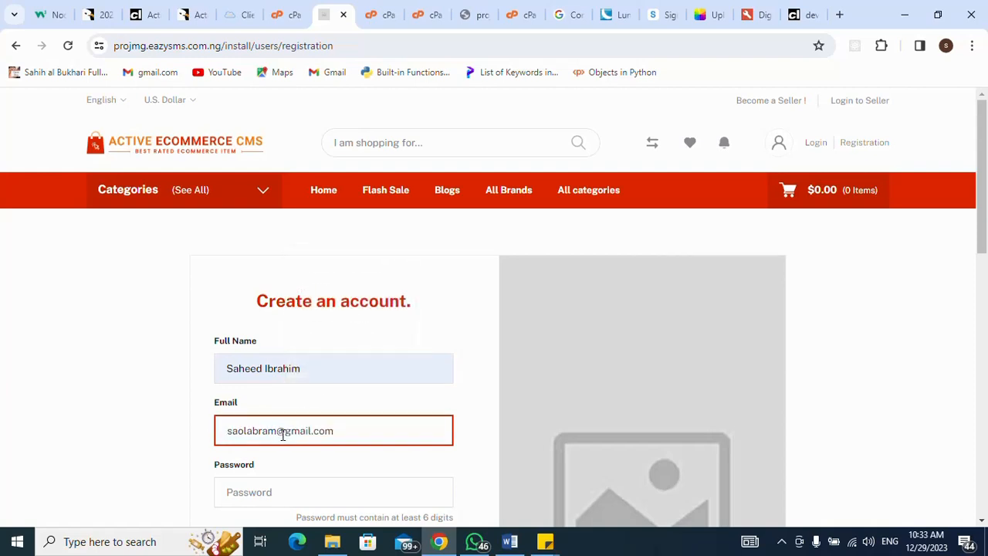
- Enter the account password and its confirmation, and accept the terms and conditions
left_click(316, 493)
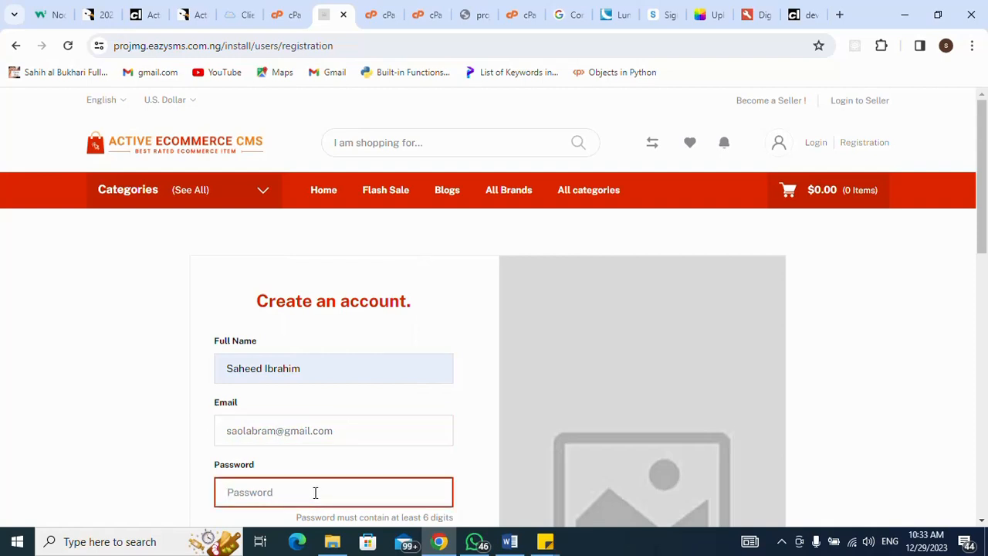
type("1")
left_click(481, 427)
scroll(481, 427, "down", 1)
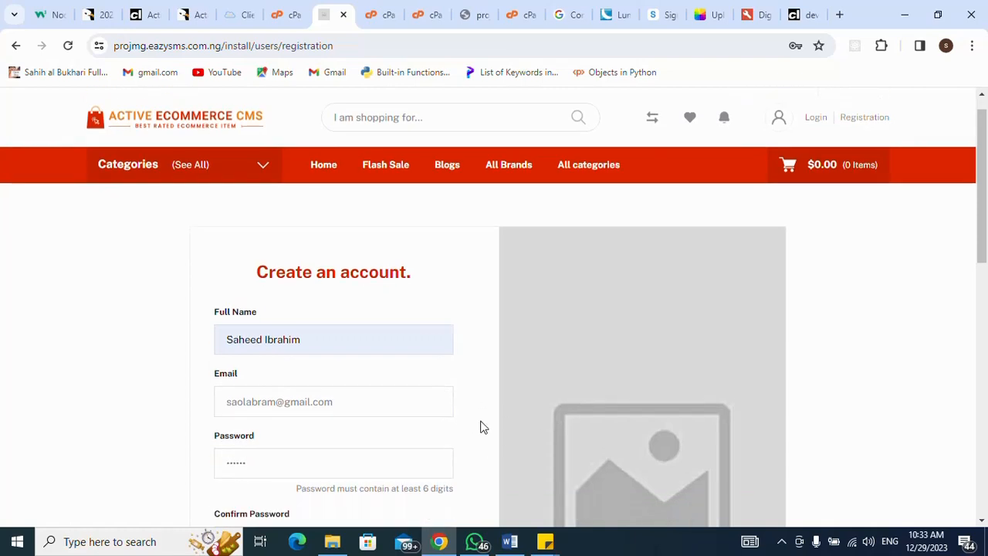
scroll(481, 427, "down", 2)
left_click(388, 337)
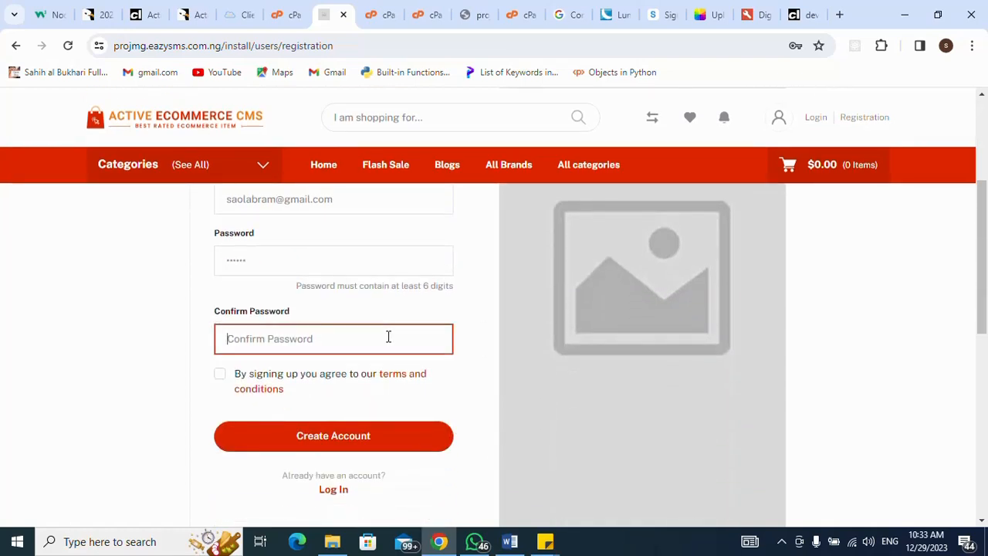
type("12345")
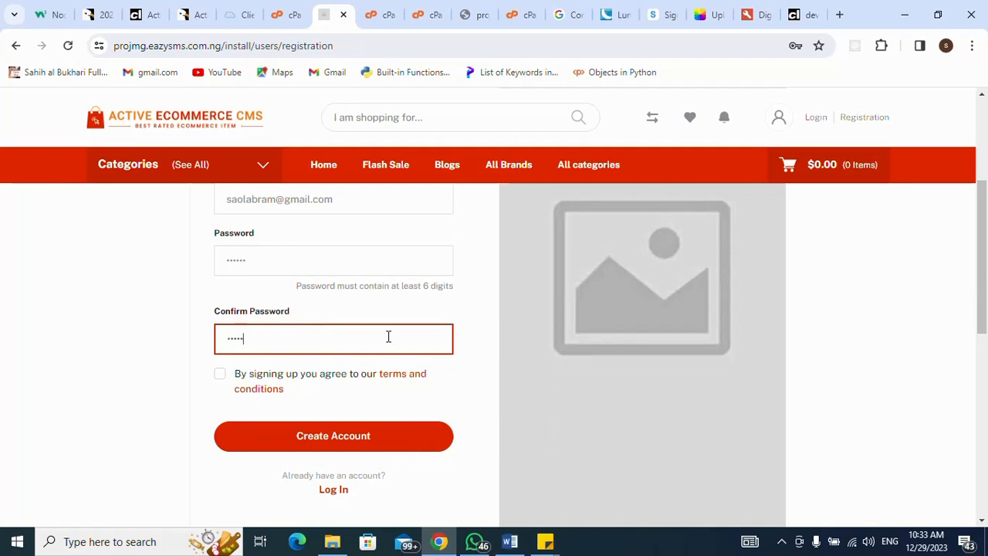
left_click(220, 376)
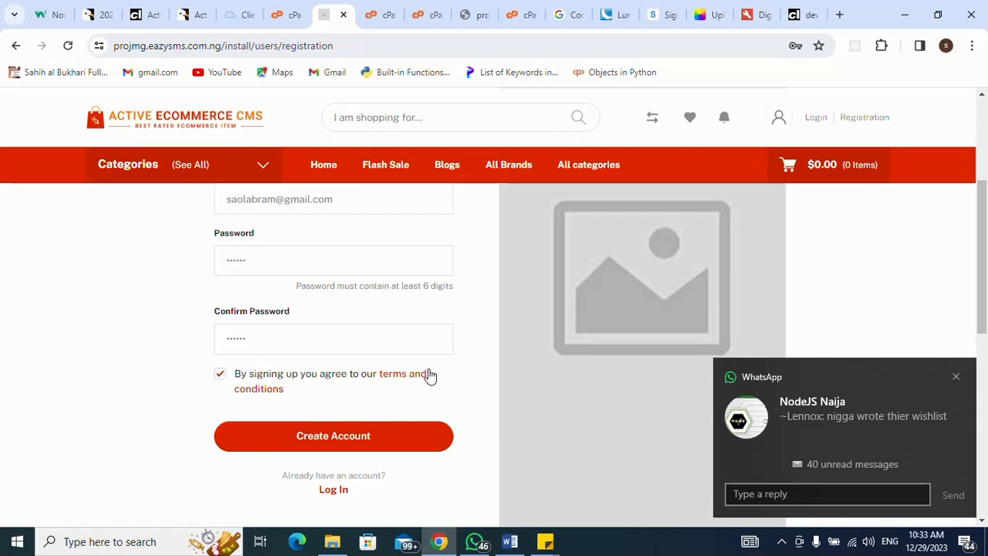
left_click(957, 377)
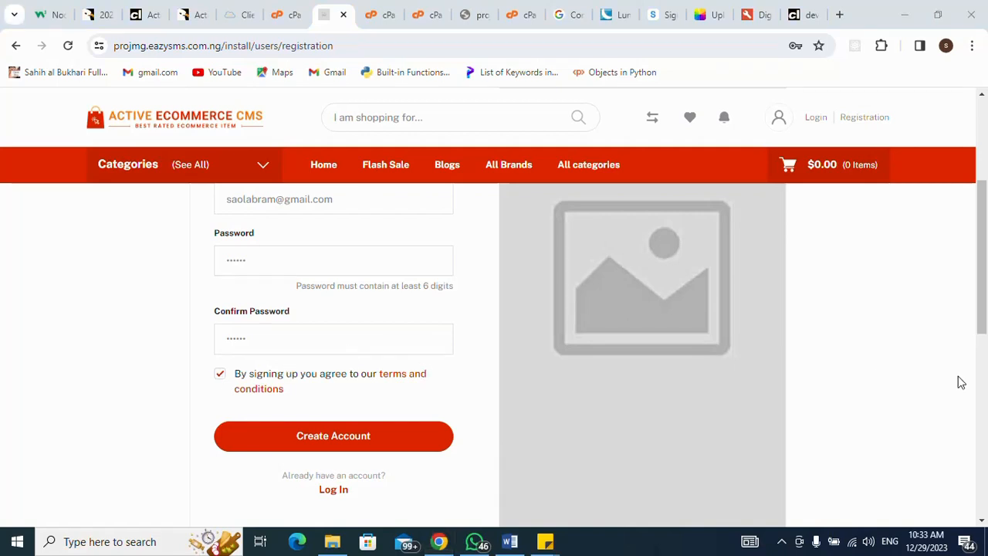
- Create the customer account, dismiss Chrome's save-password offer, and follow the store's Home link
left_click(390, 450)
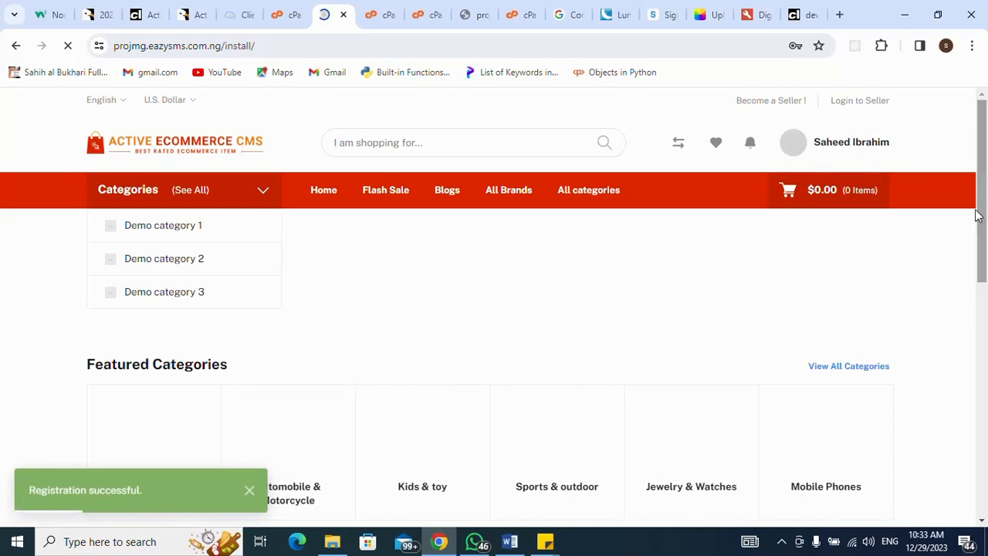
left_click_drag(978, 231, 978, 290)
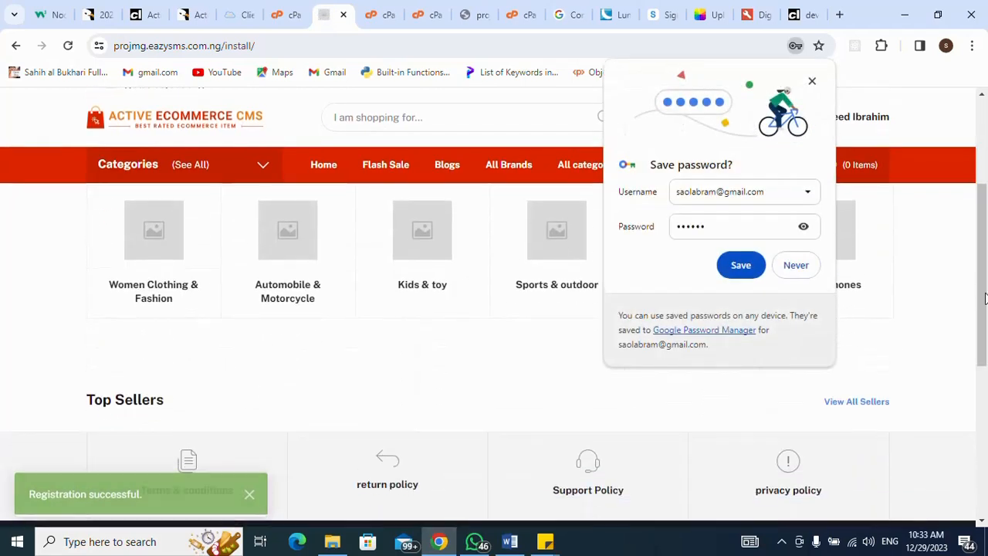
left_click(812, 81)
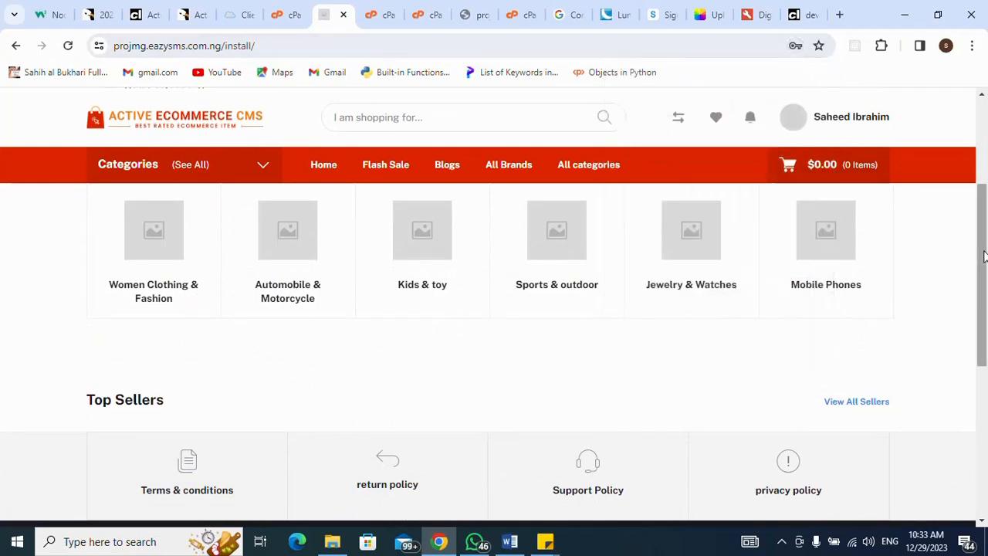
left_click_drag(984, 257, 984, 170)
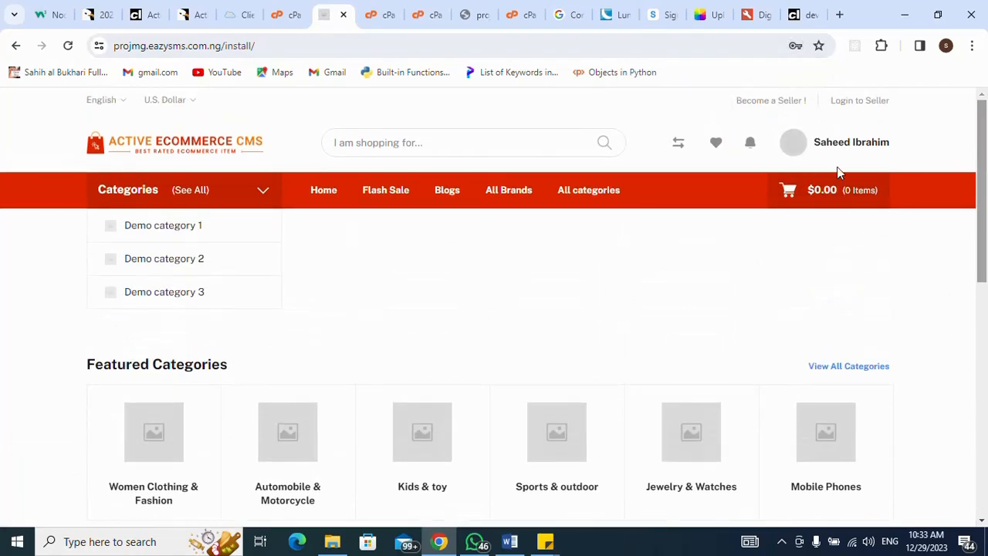
left_click(308, 193)
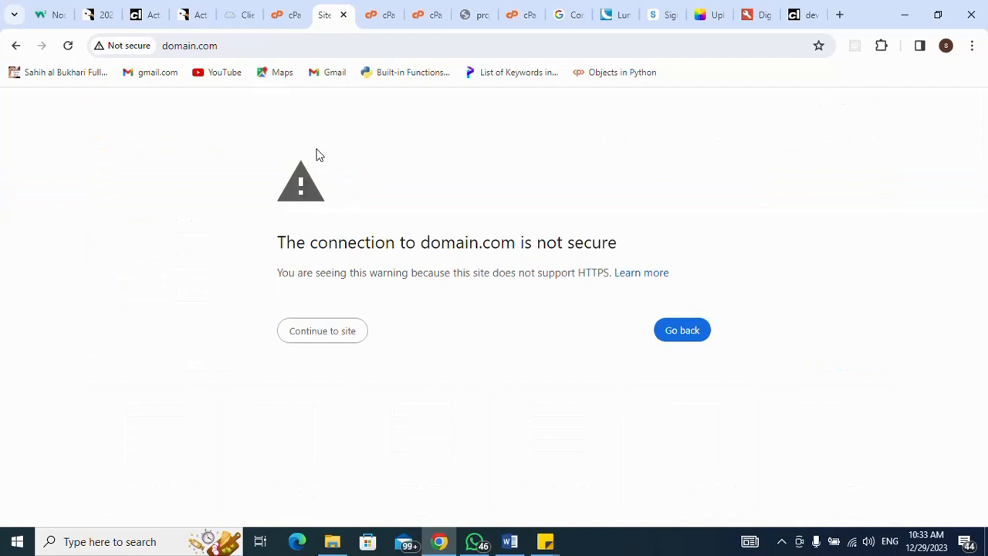
- Proceed past the domain.com warning, then return to the projmg storefront home and look over its menu bar
left_click(328, 332)
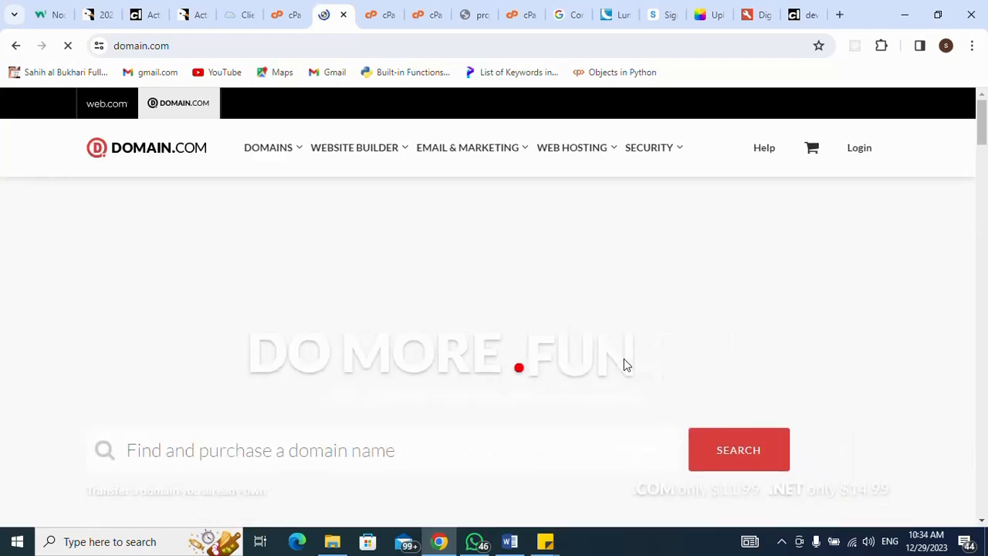
left_click(782, 545)
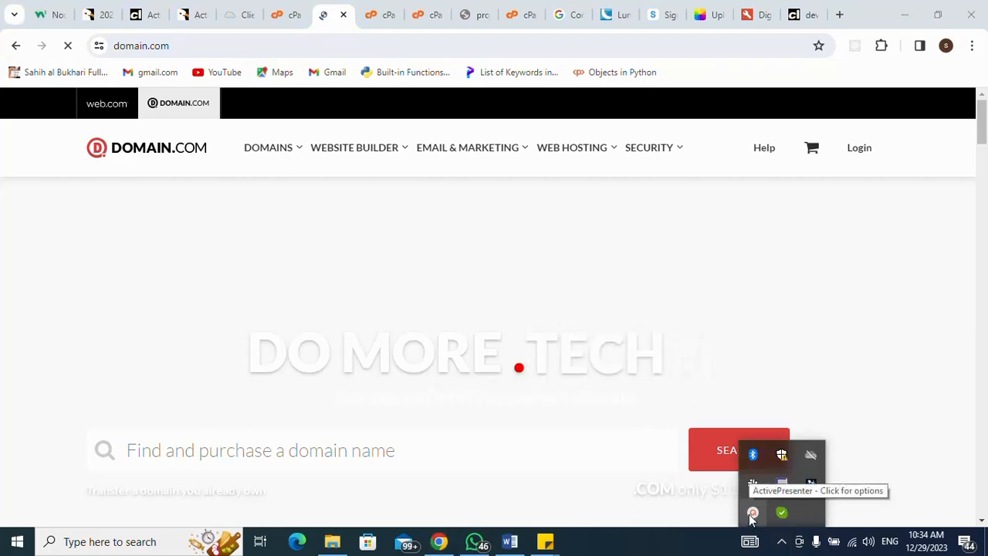
left_click(752, 514)
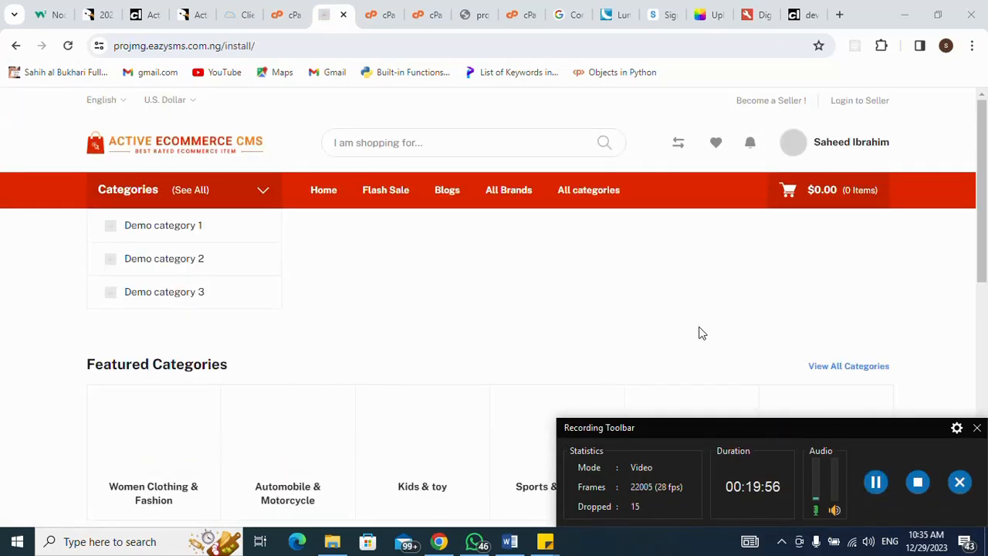
left_click(978, 428)
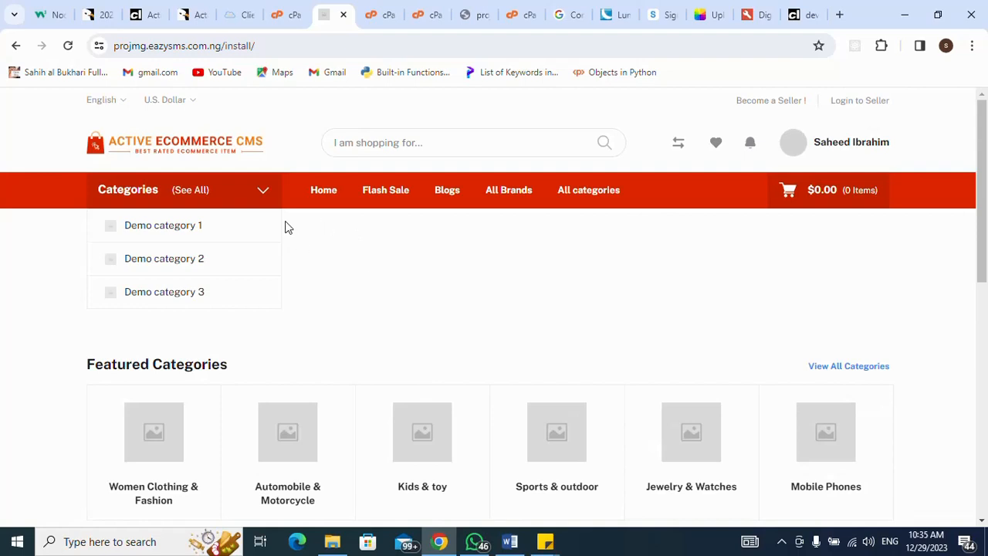
left_click(319, 195)
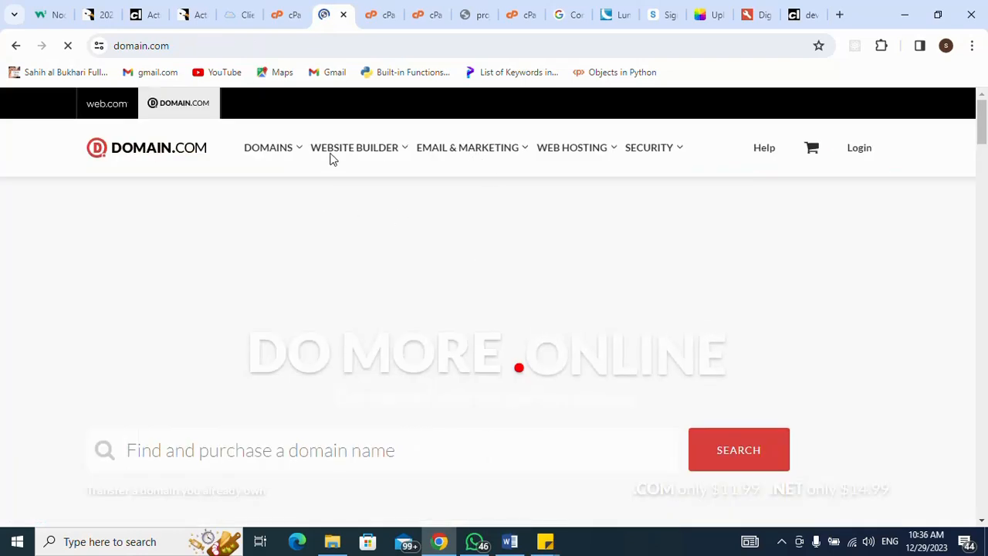
mouse_move(340, 152)
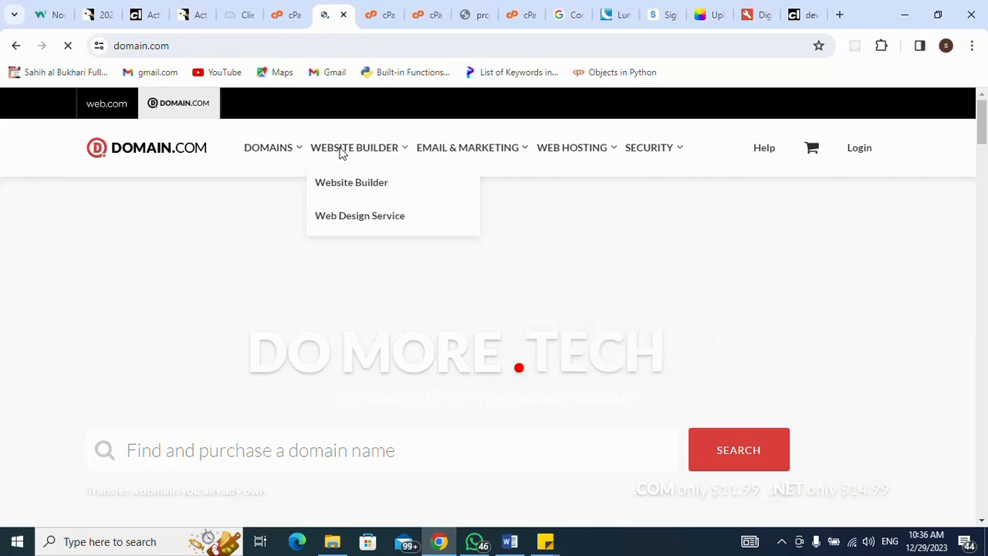
mouse_move(454, 151)
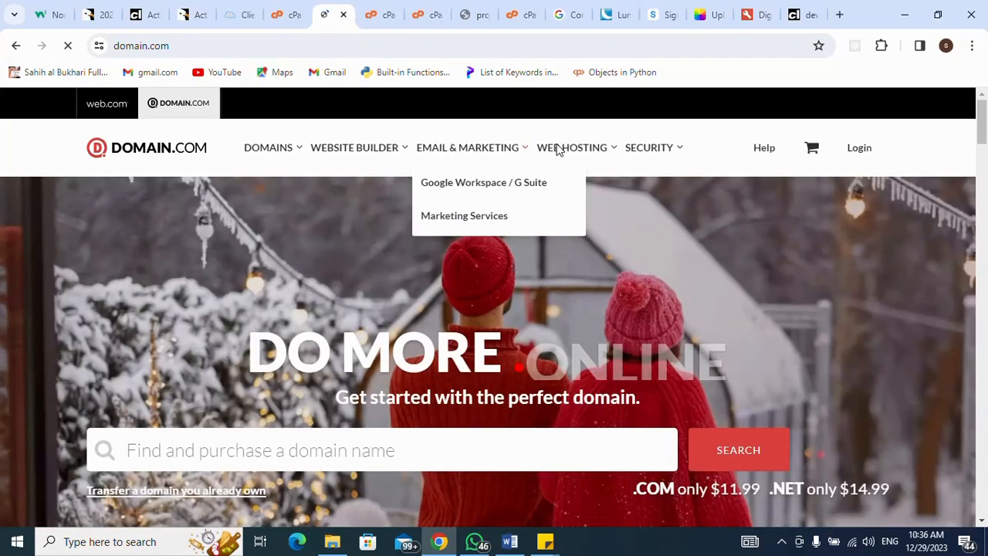
mouse_move(644, 150)
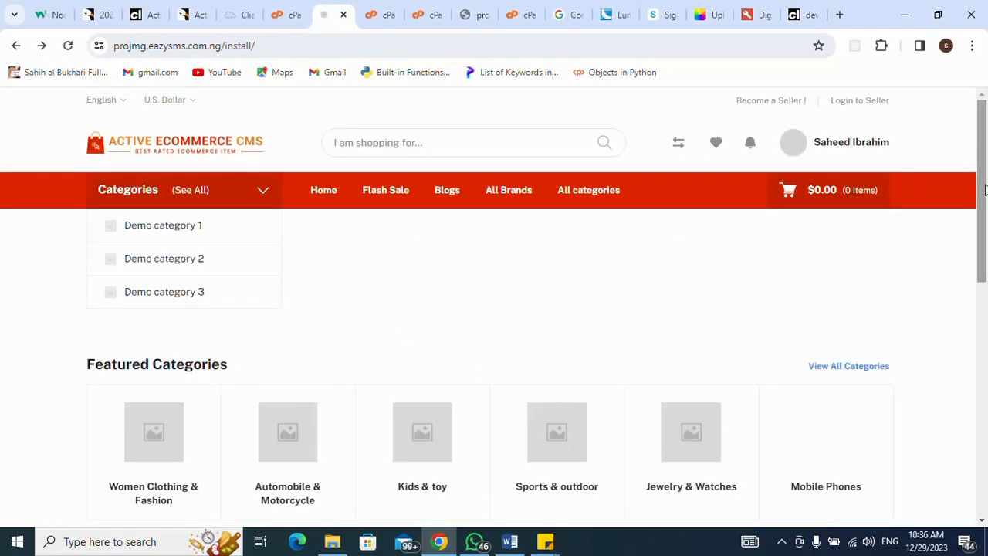
- Open the customer Dashboard from the account menu and review its $0.00 expenditure and zero cart, wishlist, order counts
left_click(498, 196)
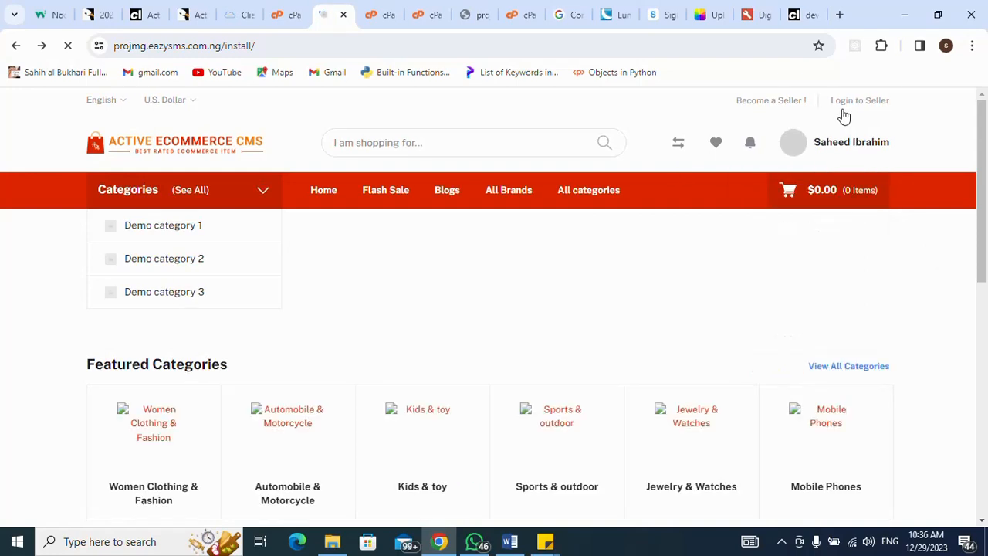
mouse_move(834, 146)
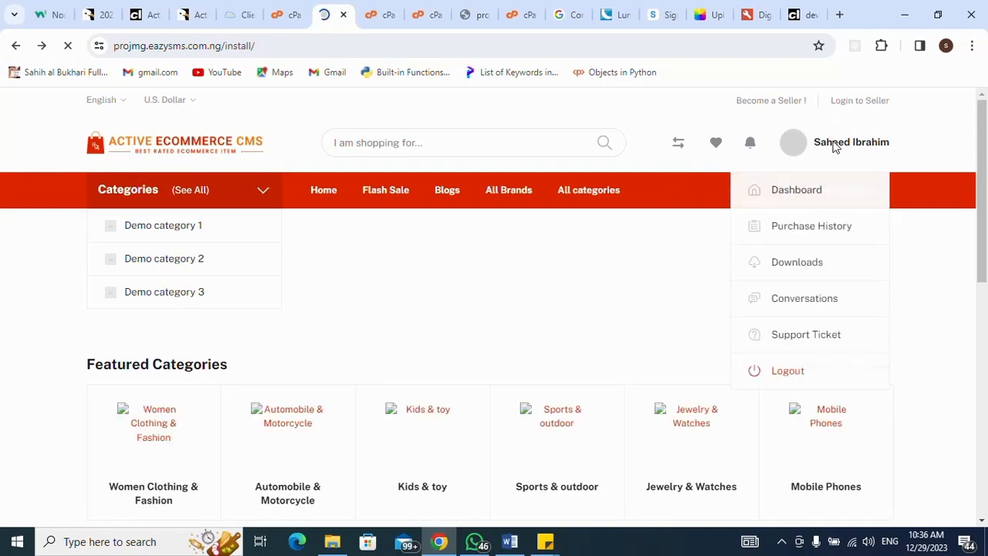
left_click(808, 193)
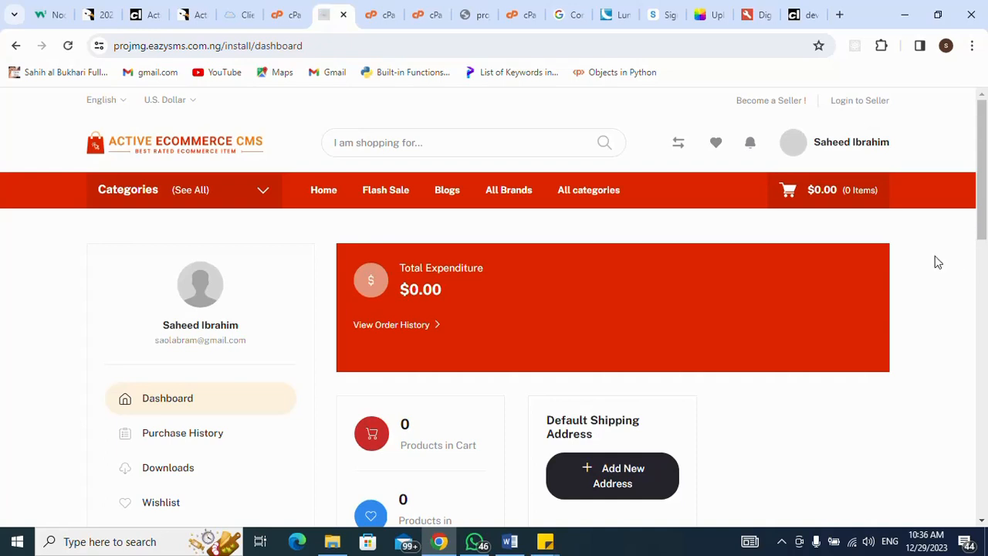
scroll(938, 263, "down", 4)
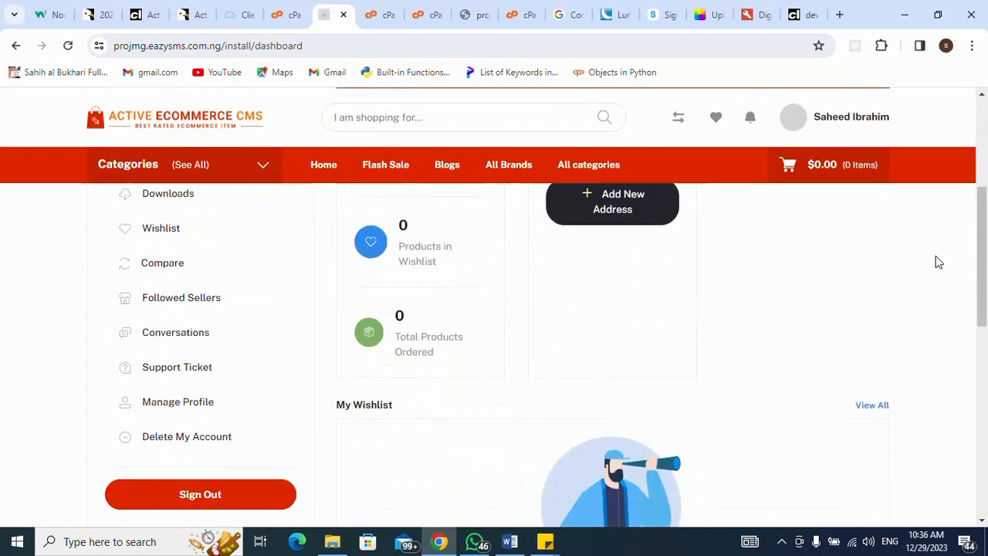
scroll(938, 263, "down", 5)
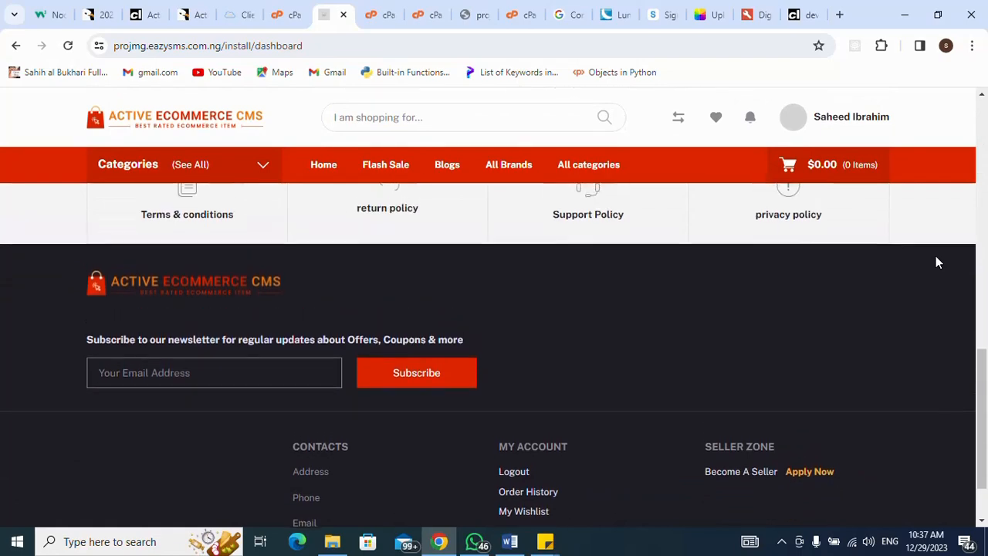
scroll(938, 263, "up", 4)
scroll(938, 262, "up", 5)
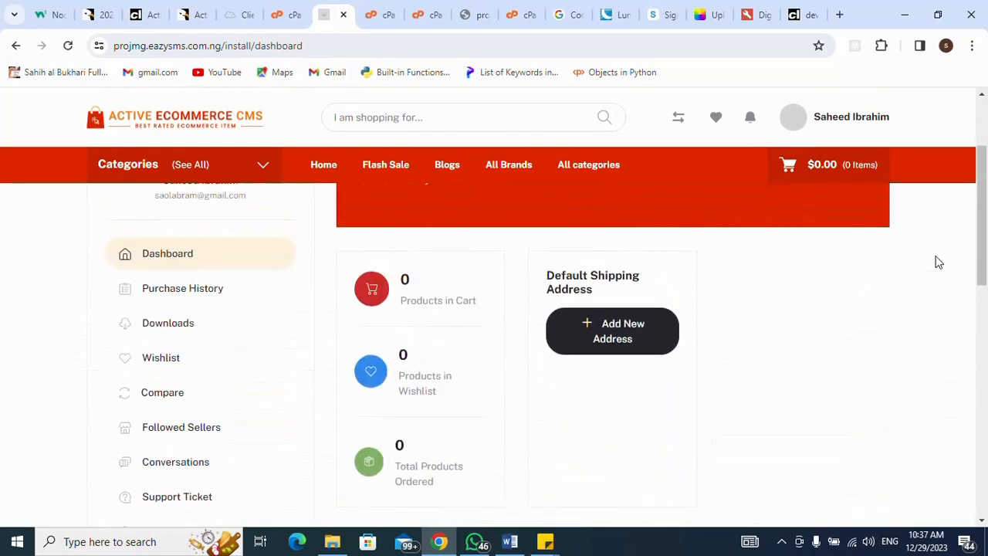
scroll(938, 263, "down", 1)
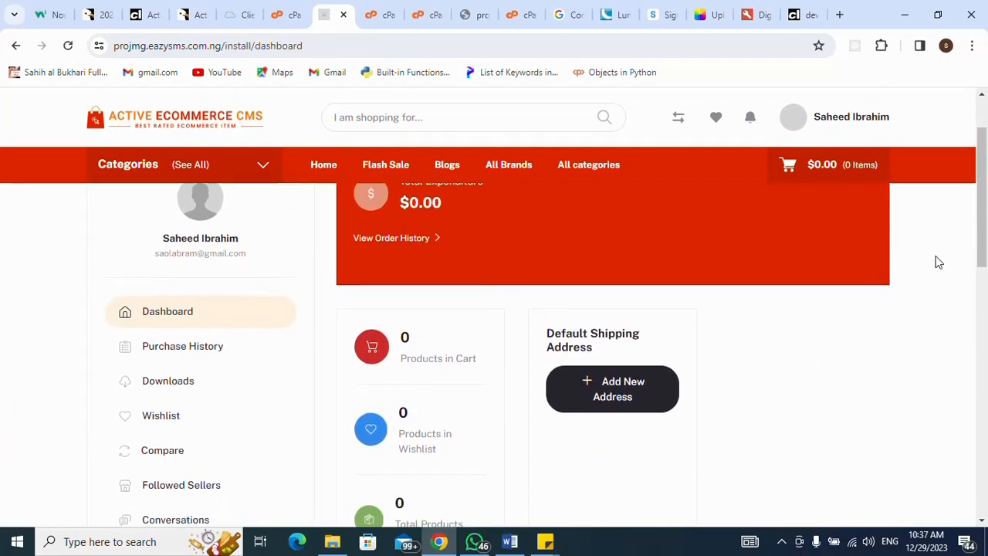
scroll(938, 263, "up", 3)
scroll(938, 262, "down", 4)
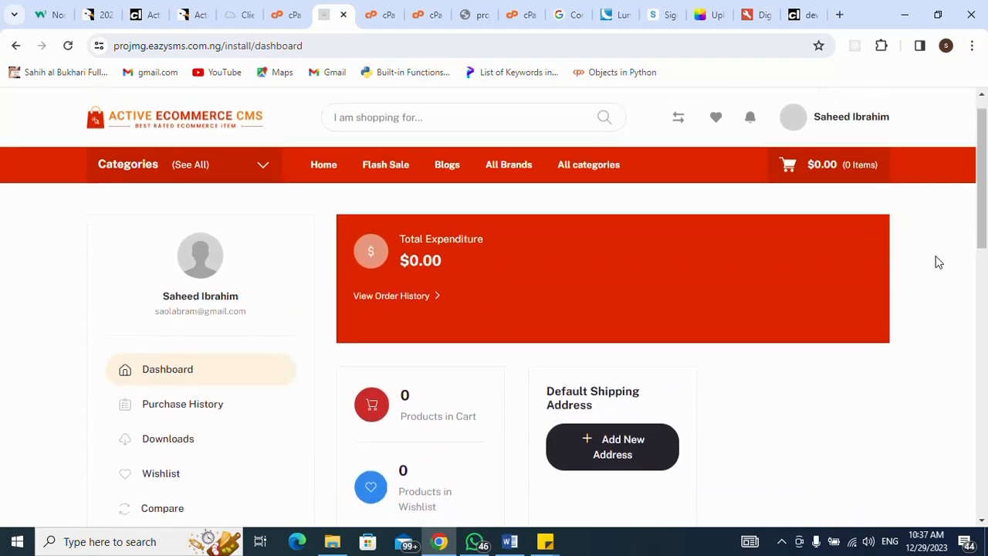
scroll(938, 262, "down", 1)
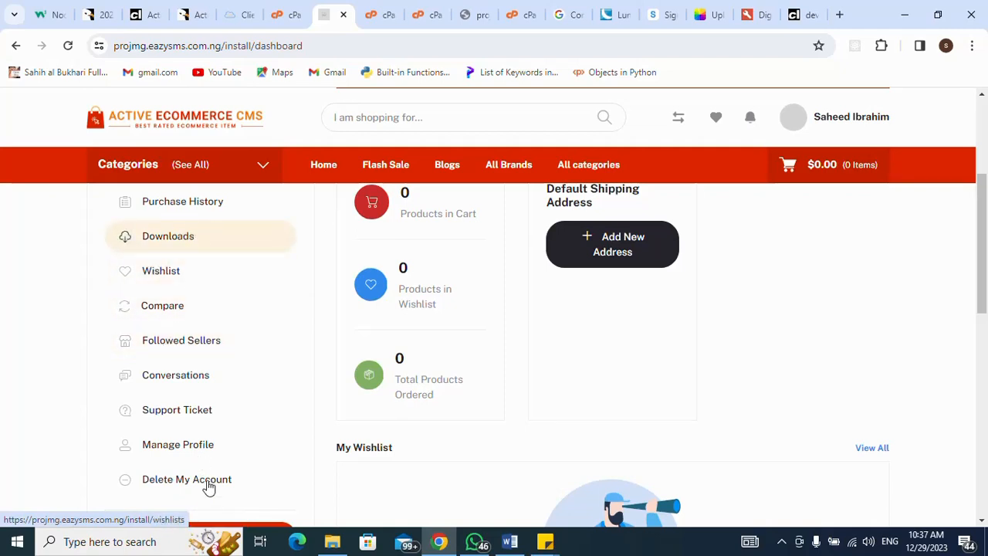
- Open the customer's Manage Profile page and bring up the hire-me installation reminder sticky note
left_click(192, 451)
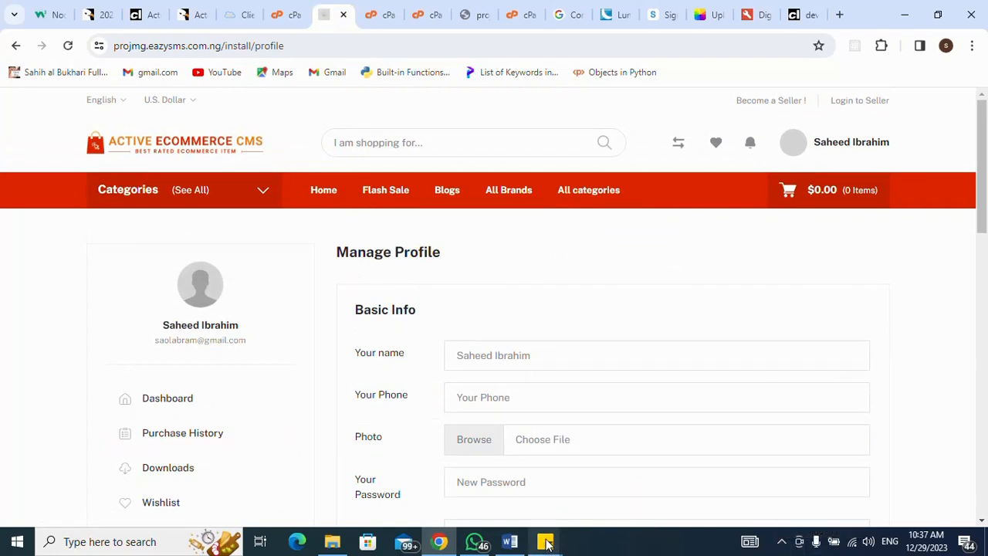
mouse_move(546, 543)
mouse_move(513, 502)
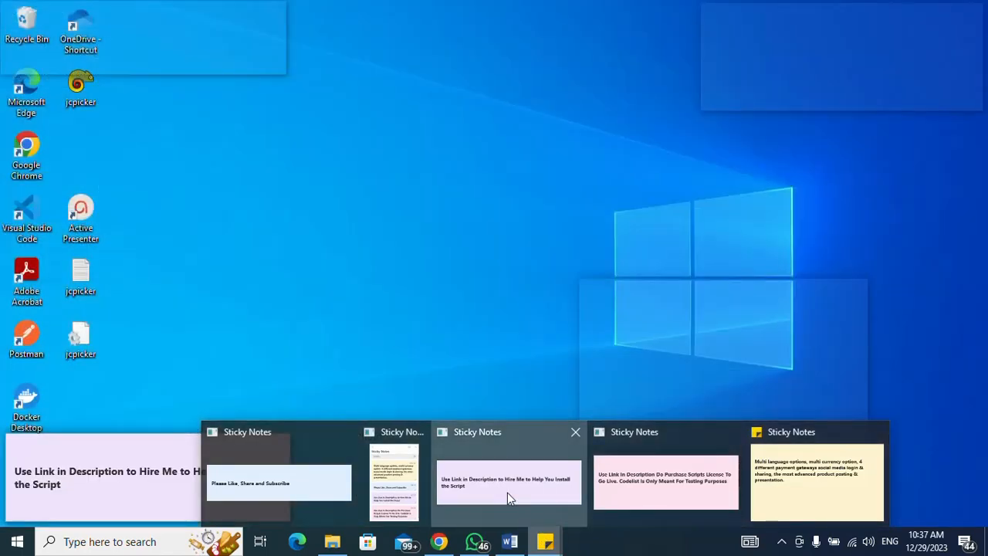
left_click(507, 492)
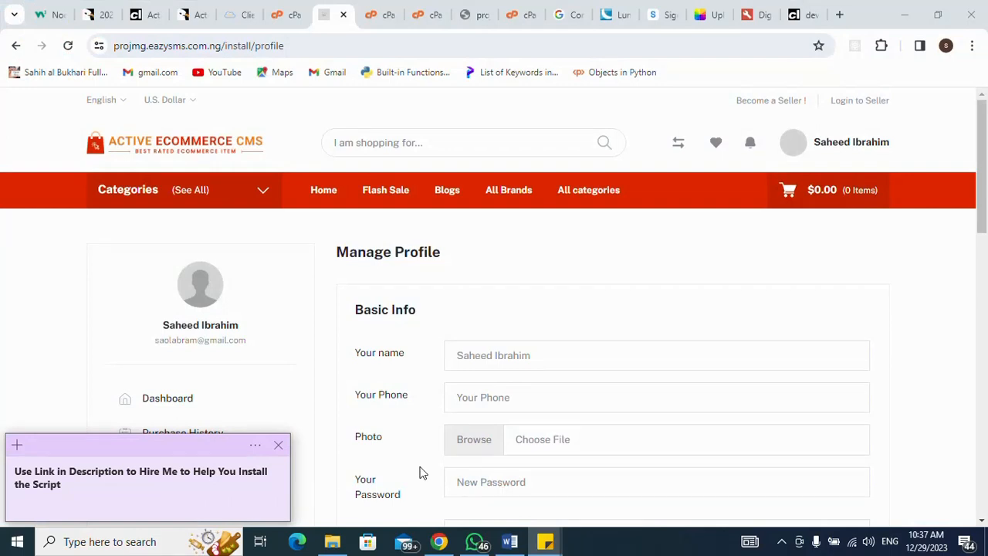
- Bring the like, share and subscribe note forward, then switch to the CodeCanyon product page
mouse_move(547, 543)
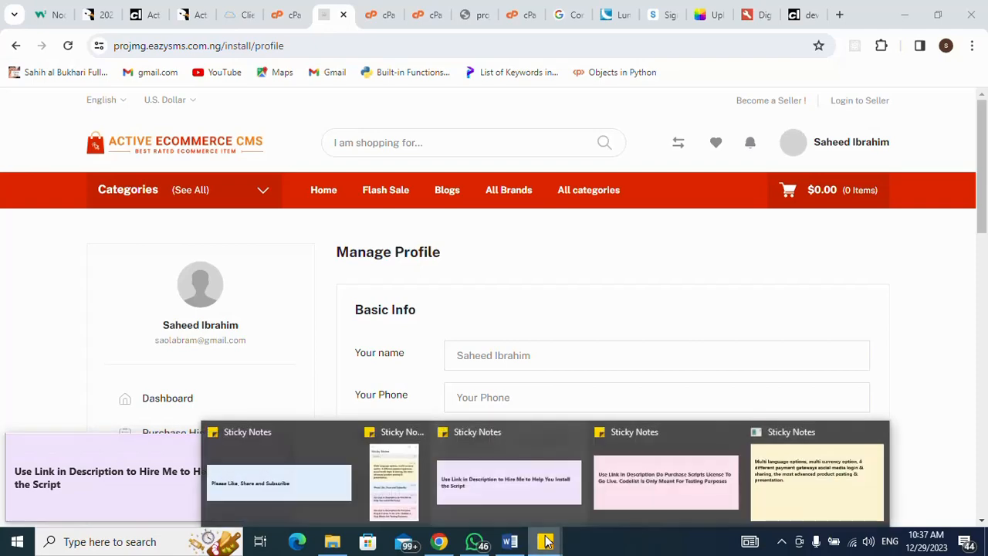
left_click(327, 478)
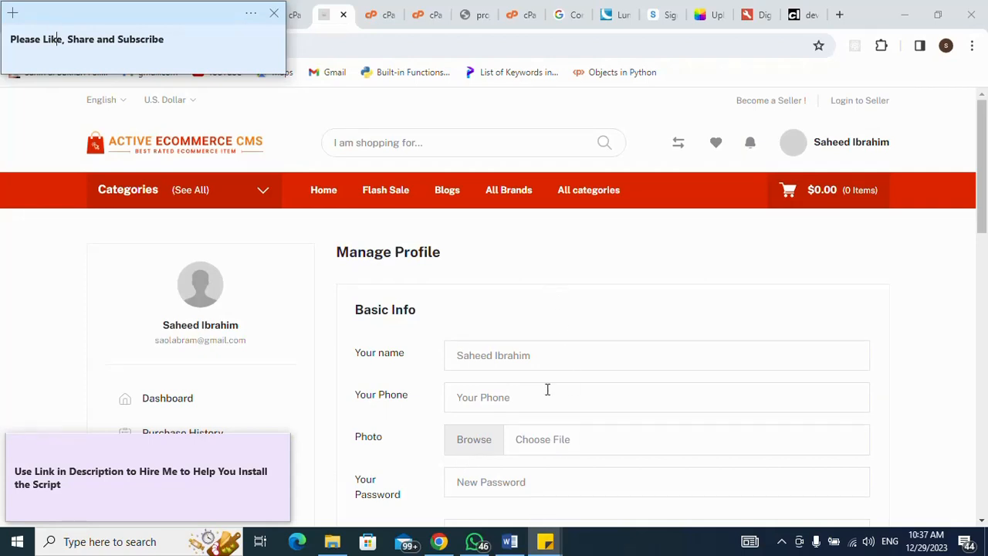
left_click(762, 249)
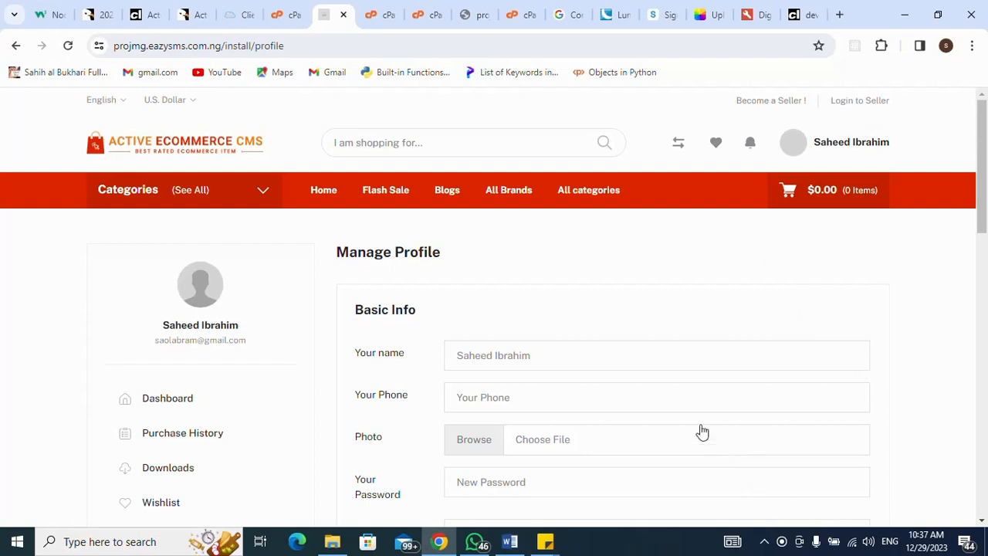
left_click(193, 16)
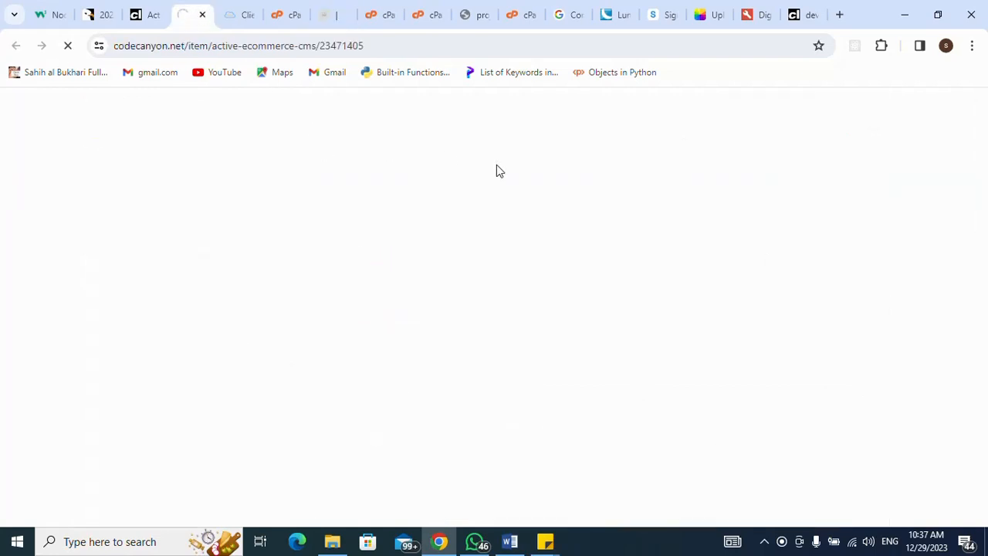